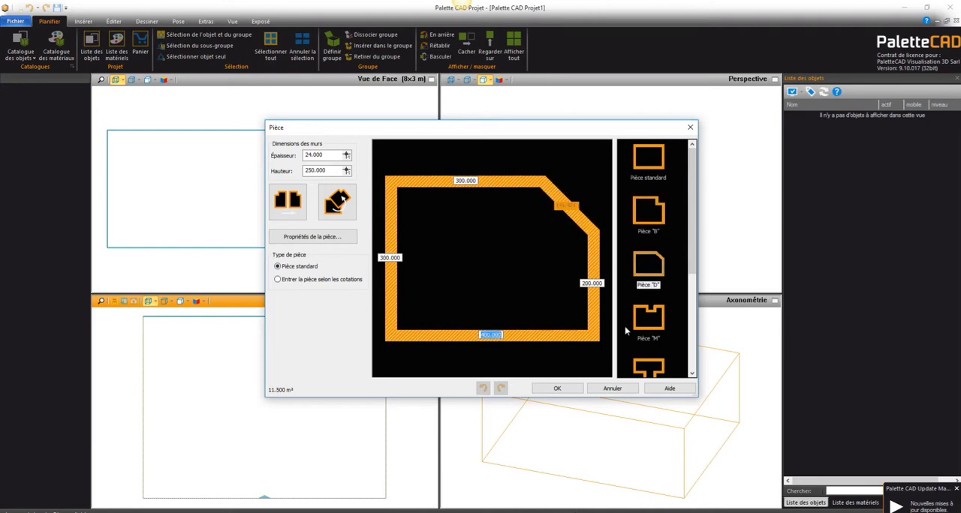
Step: Choose the room shape Pièce "B" and set its upper wall to 450 and the notch's vertical wall to 150
mouse_move(690, 172)
mouse_down()
mouse_move(690, 293)
mouse_move(690, 153)
mouse_up()
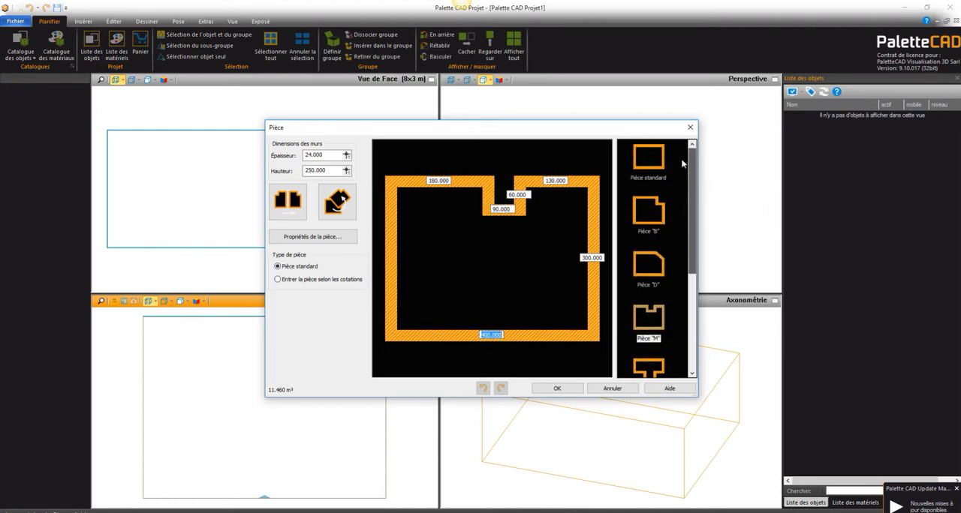
click(650, 211)
click(474, 169)
text(450)
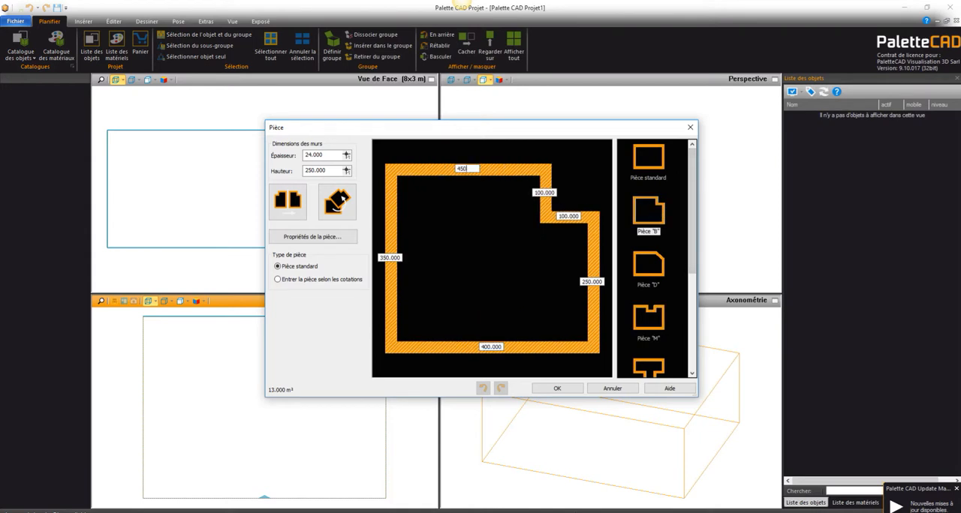
key(Tab)
text(150)
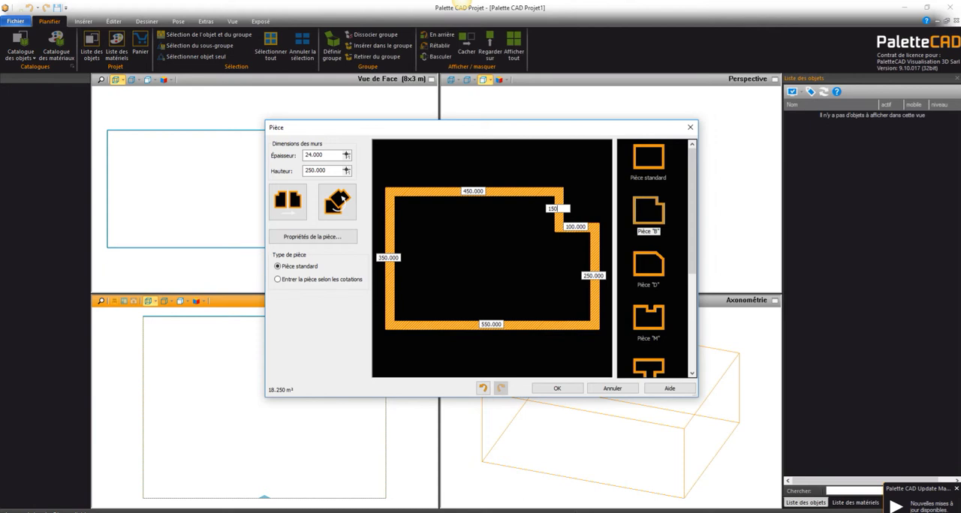
Step: Set the notch's horizontal wall to 170 and the room's right wall to 300, and create the room
key(Tab)
text(170)
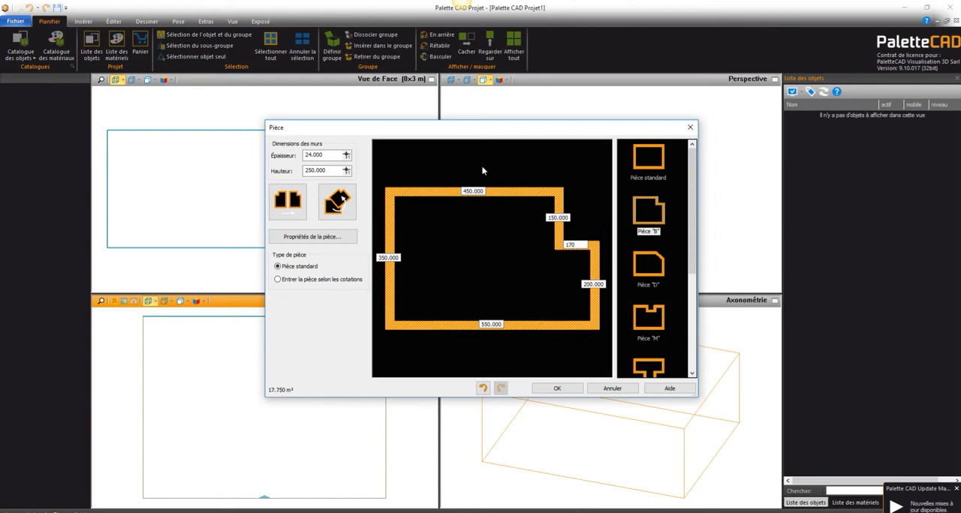
key(Tab)
text(3)
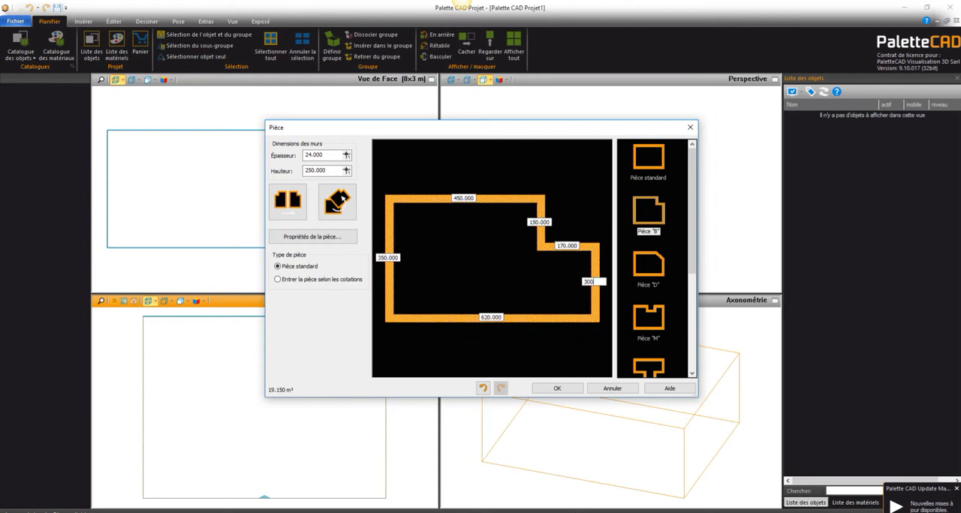
key(Tab)
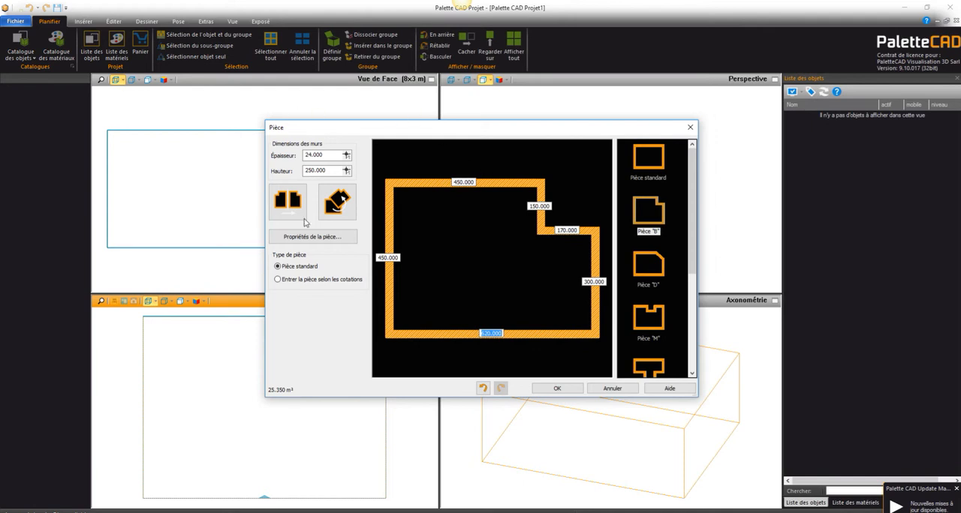
click(330, 169)
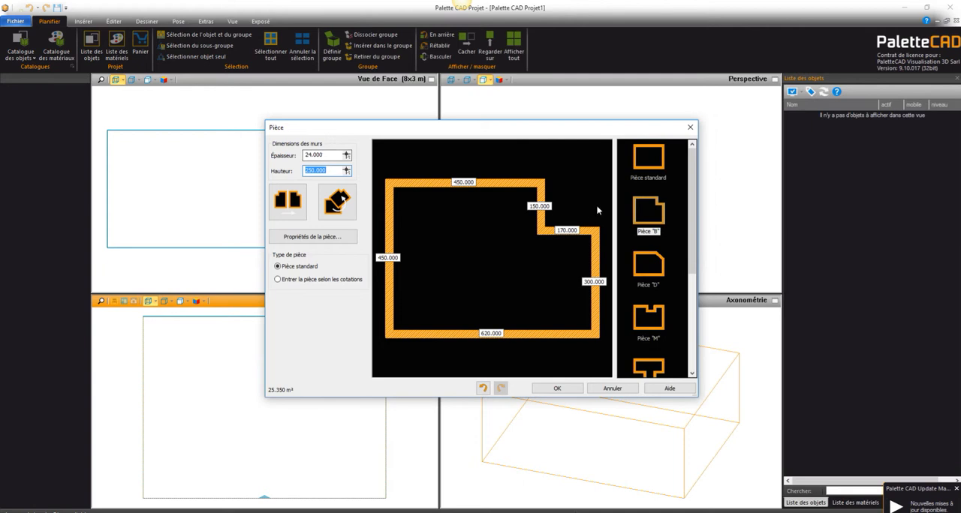
click(553, 390)
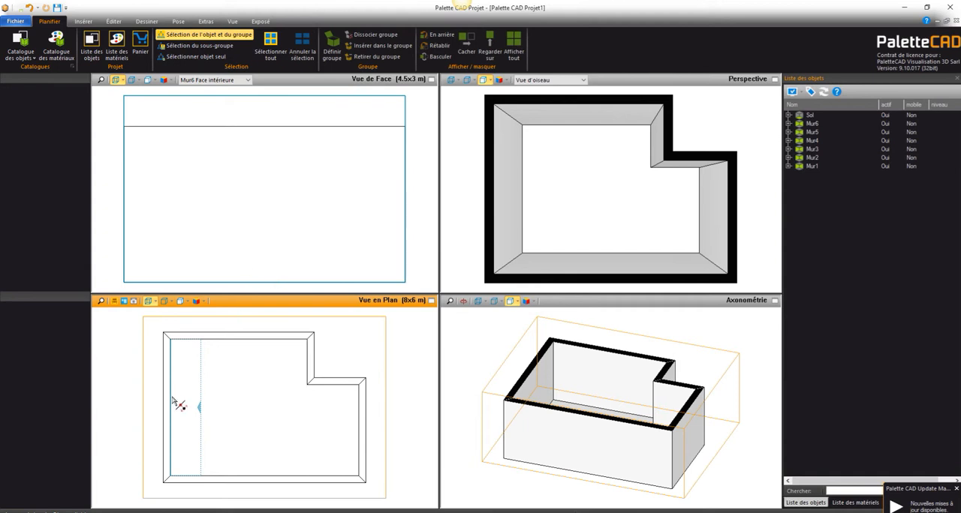
Step: Examine the interior faces of the room's walls one after another, and orbit the axonometric view to look into the room
click(220, 337)
click(220, 343)
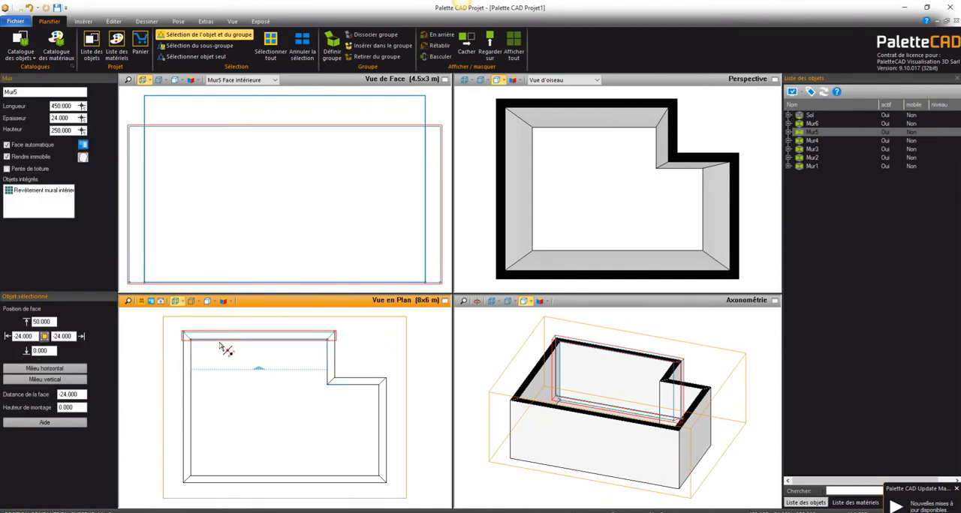
click(330, 357)
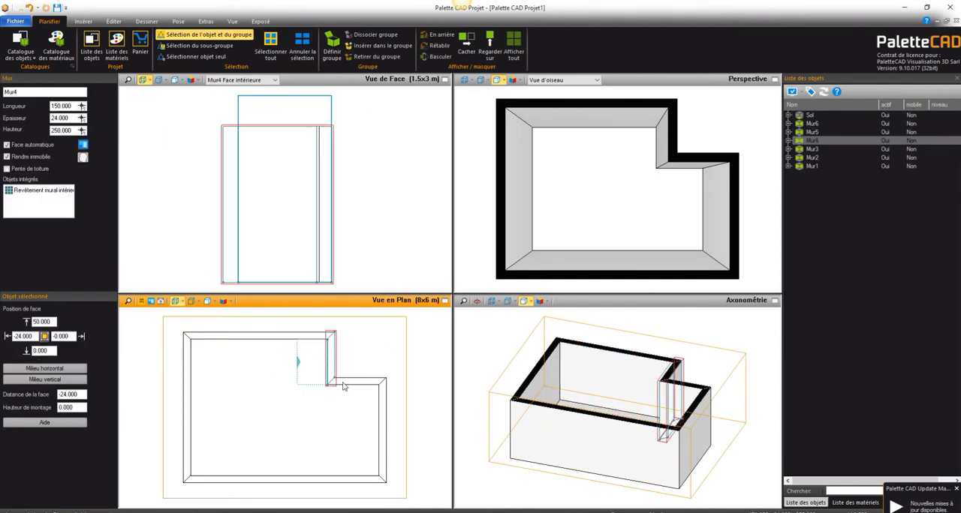
click(346, 384)
click(356, 384)
click(379, 410)
click(279, 344)
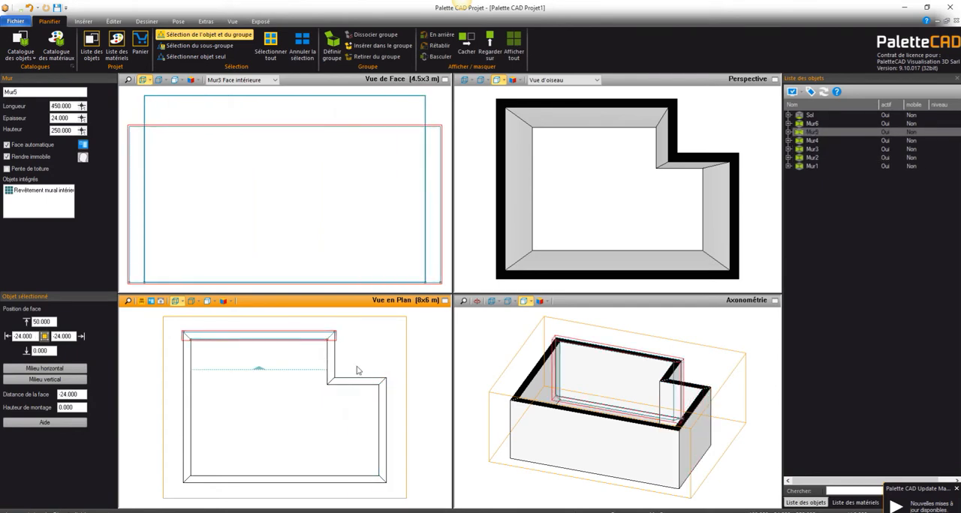
click(478, 301)
mouse_move(711, 430)
mouse_down()
mouse_move(570, 422)
mouse_move(772, 442)
mouse_move(699, 451)
mouse_move(722, 434)
mouse_up()
click(743, 401)
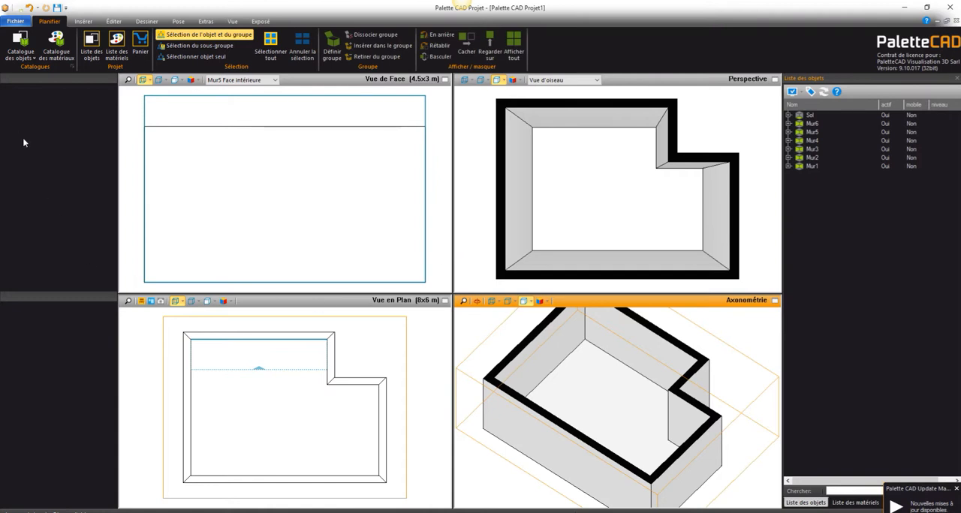
Step: Insert a window 210 high and 90 wide with a sill height of 5 in the left wall, about 256 from its lower corner
click(76, 23)
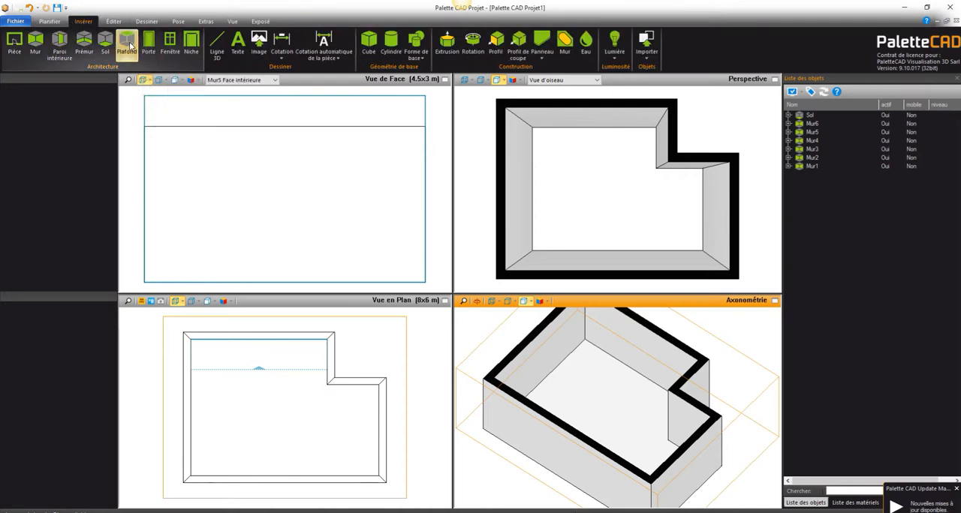
click(170, 47)
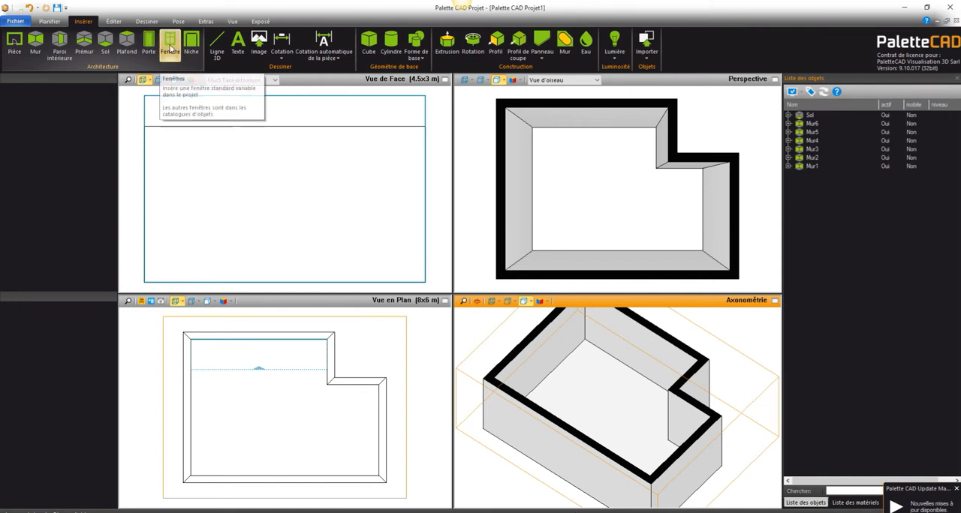
double_click(635, 61)
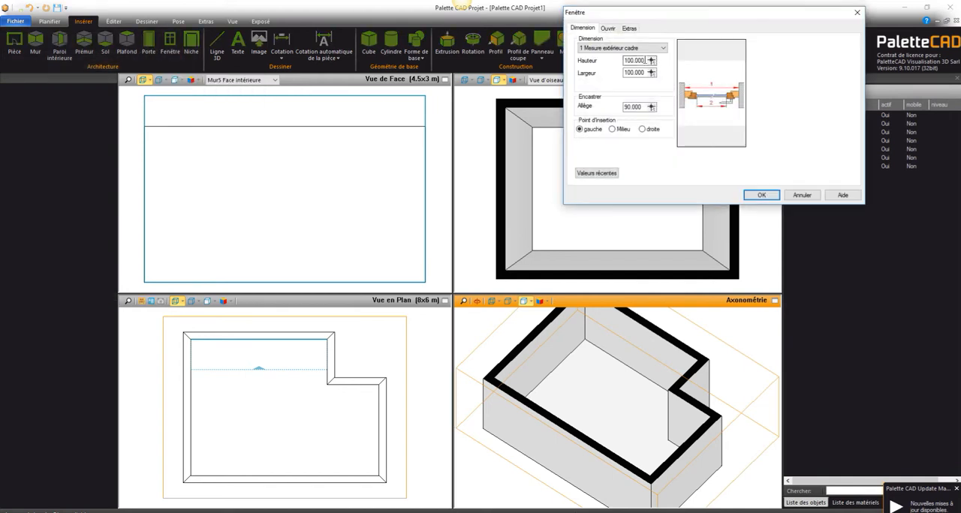
text(210)
key(Tab)
text(90)
double_click(643, 108)
text(5)
click(761, 195)
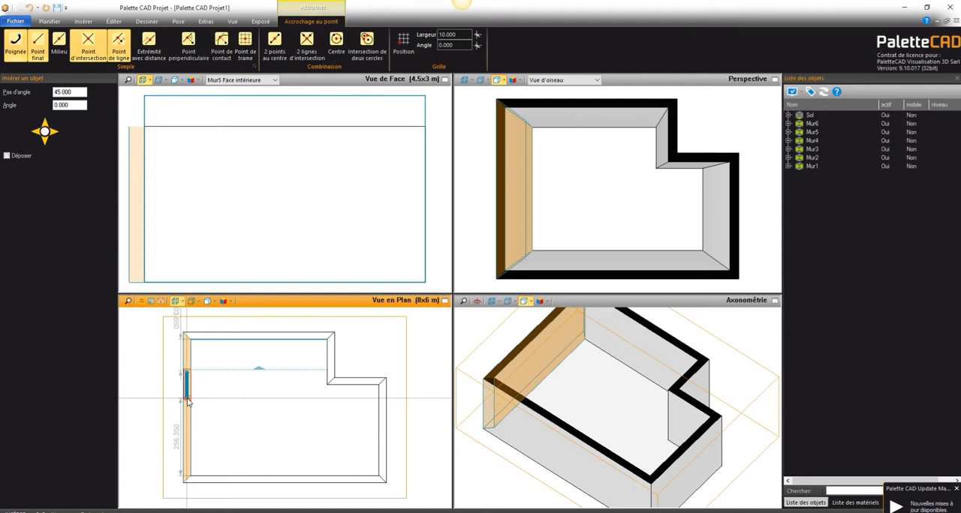
click(188, 402)
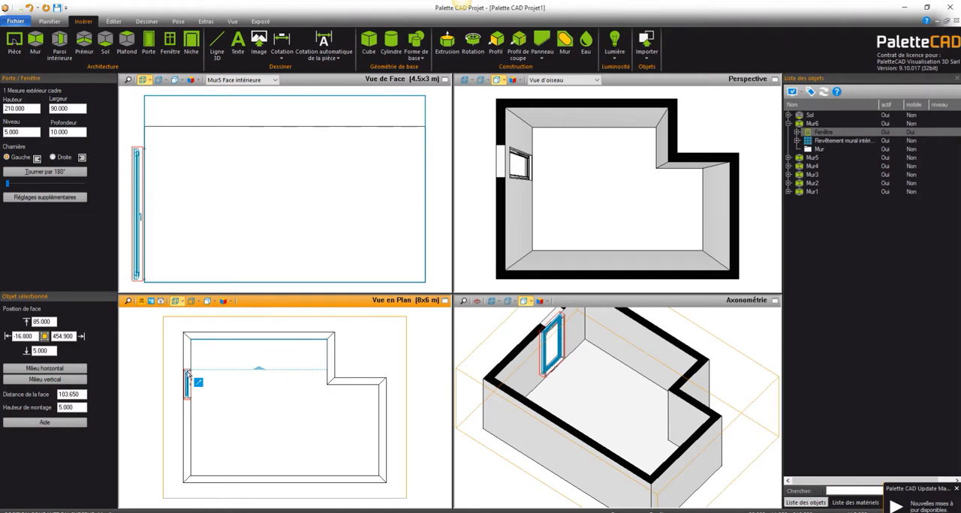
Step: Set the distance between the window and the right end of its wall to 100
click(181, 372)
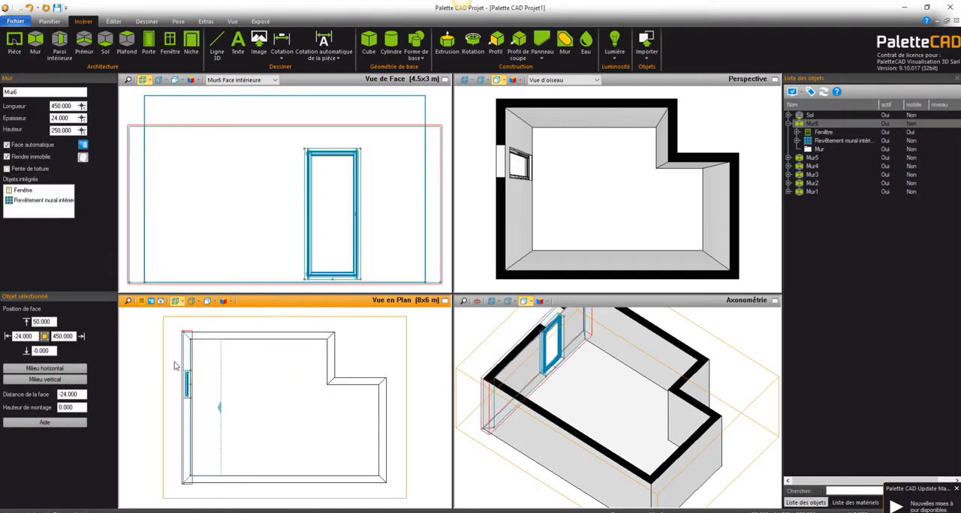
click(43, 191)
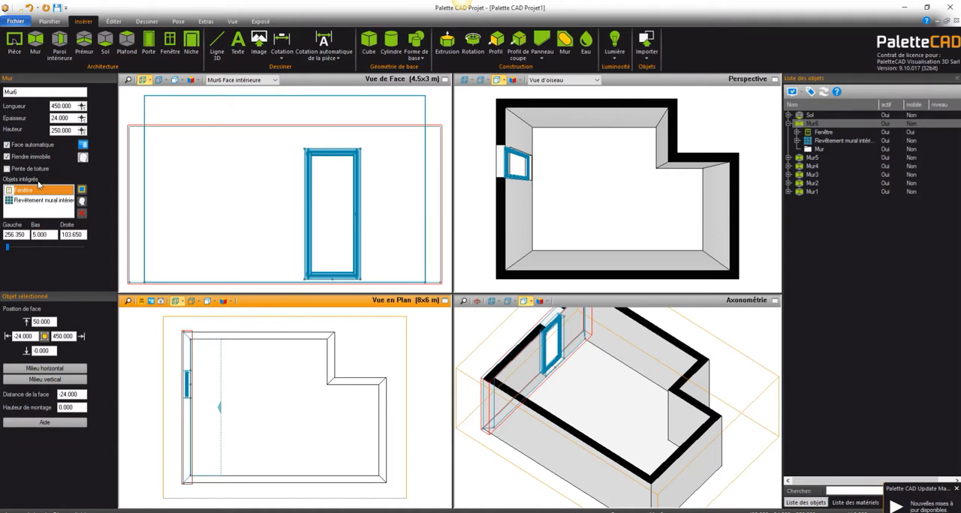
double_click(84, 235)
text(100)
key(Return)
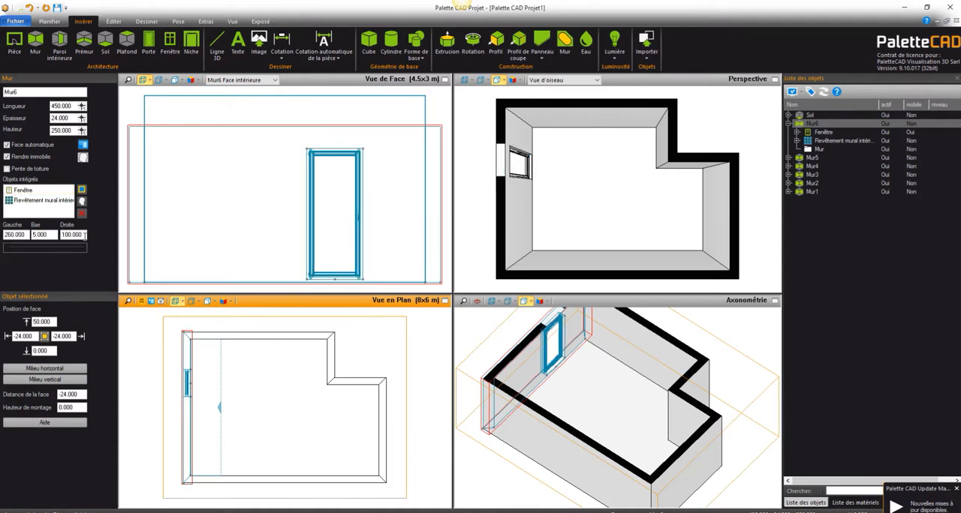
Step: Copy the window once along its wall with a spacing of 25 between the two windows
click(83, 189)
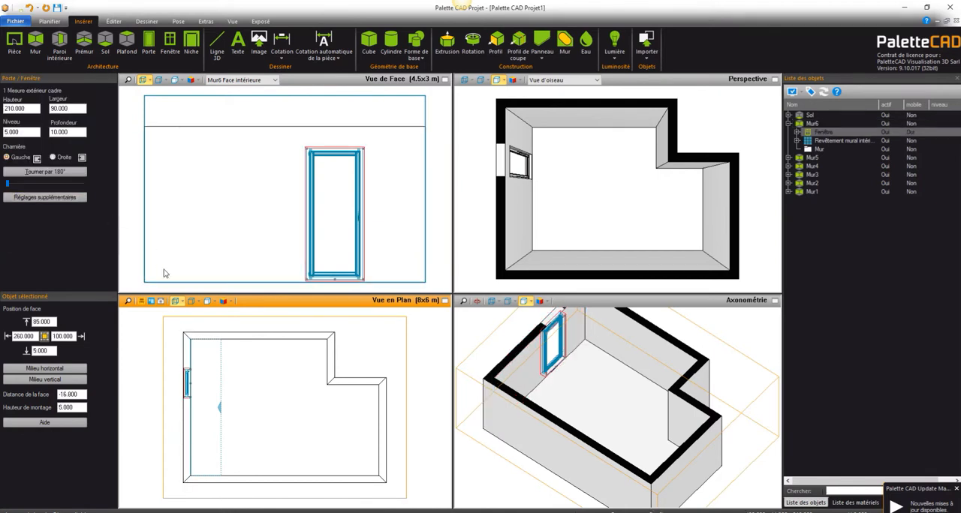
right_click(193, 389)
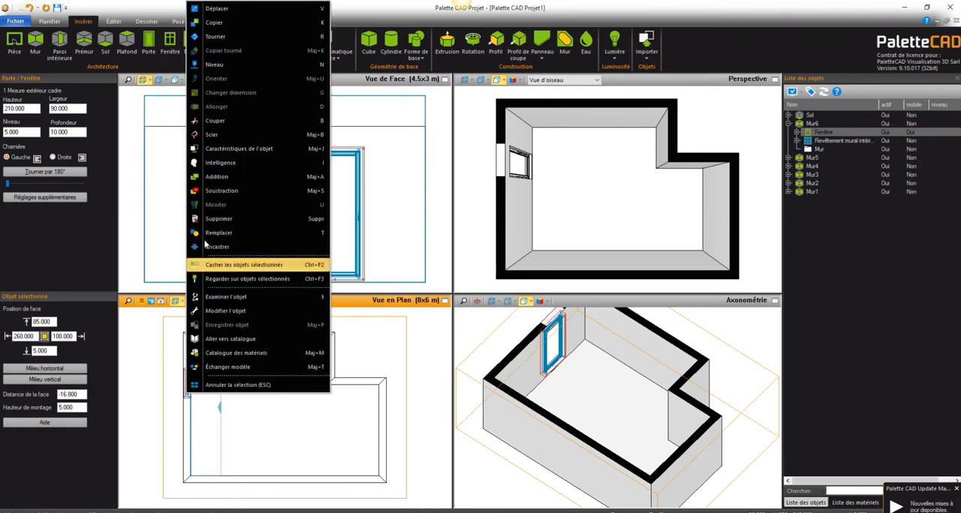
click(217, 23)
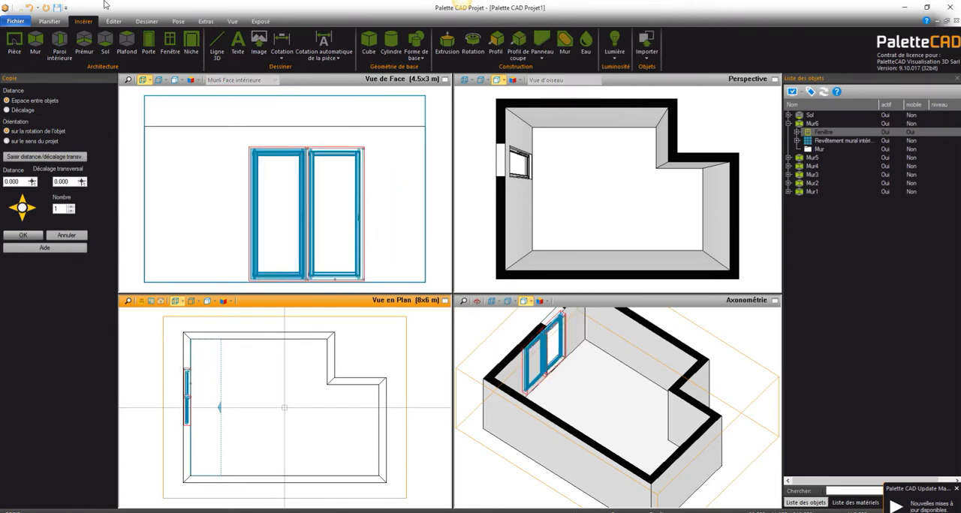
click(72, 206)
click(72, 206)
click(72, 212)
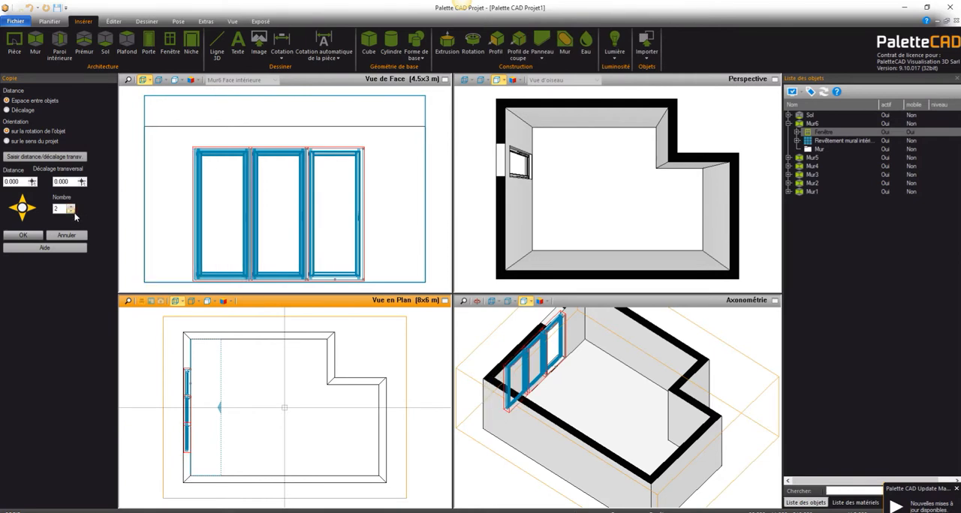
click(71, 211)
double_click(24, 181)
text(25)
key(Return)
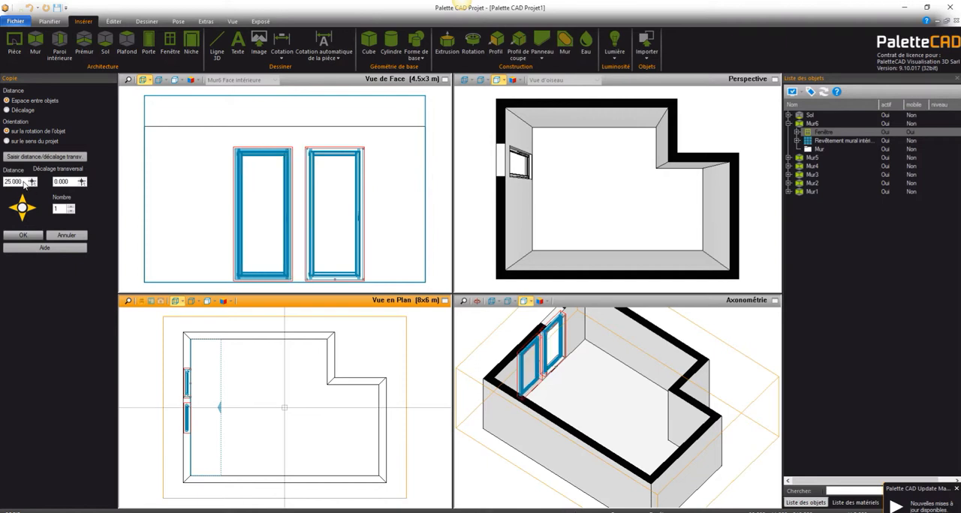
click(19, 235)
click(229, 428)
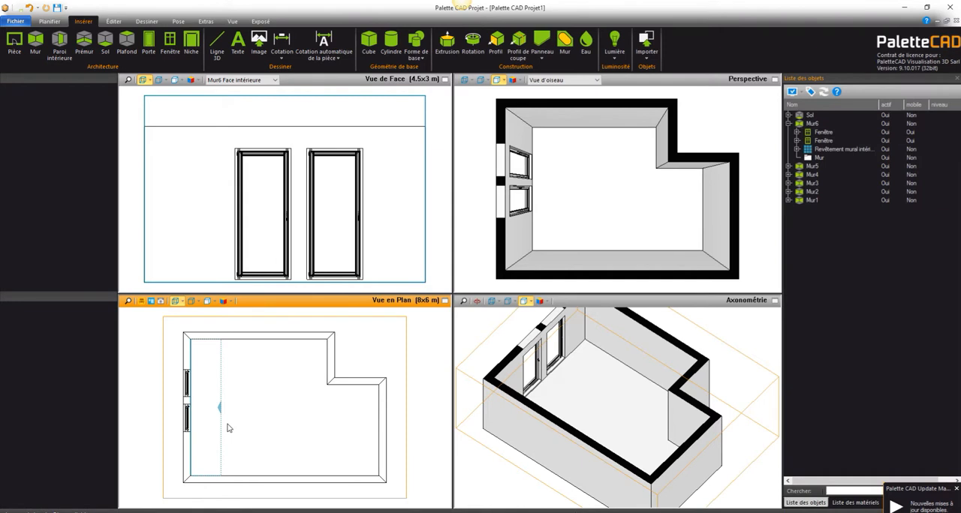
Step: Insert a door 198.5 high and 86 wide in the upper wall, about 14 from its right corner, and hinge it on the right
click(148, 44)
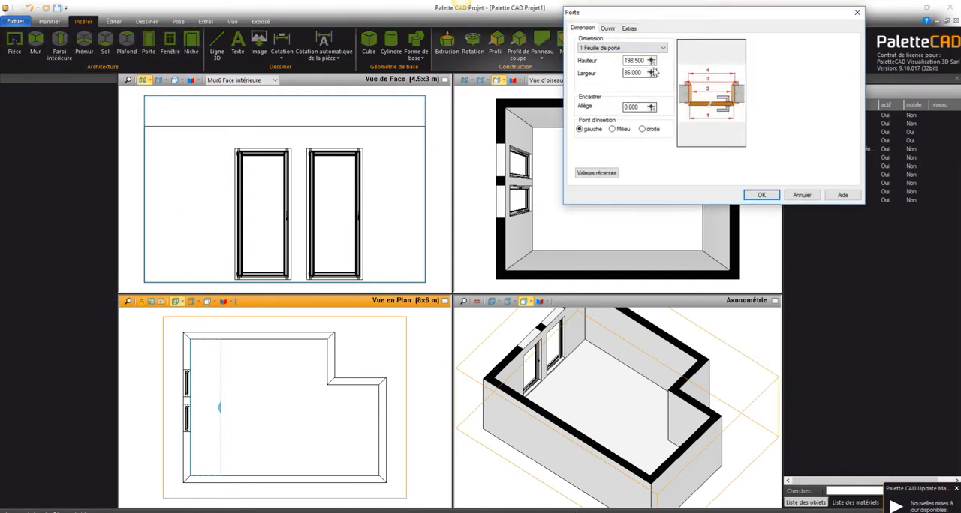
click(773, 198)
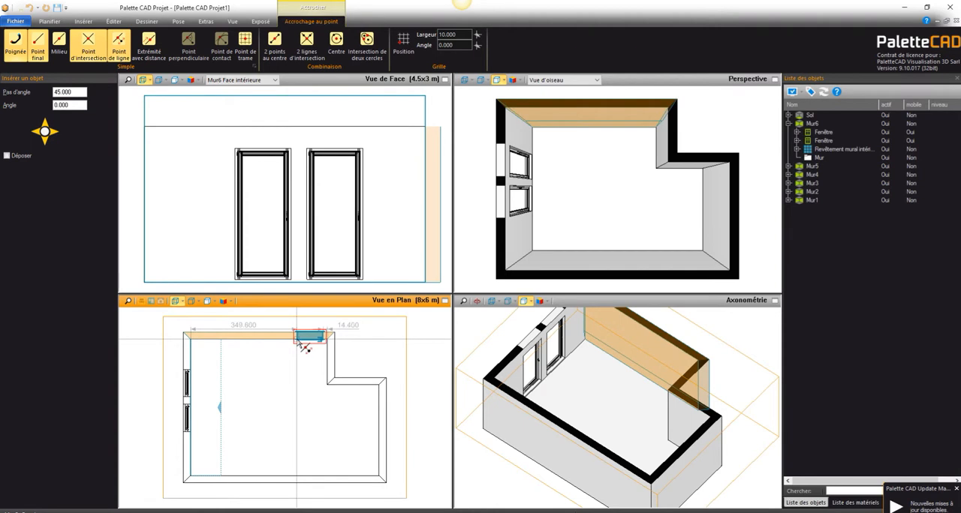
click(301, 345)
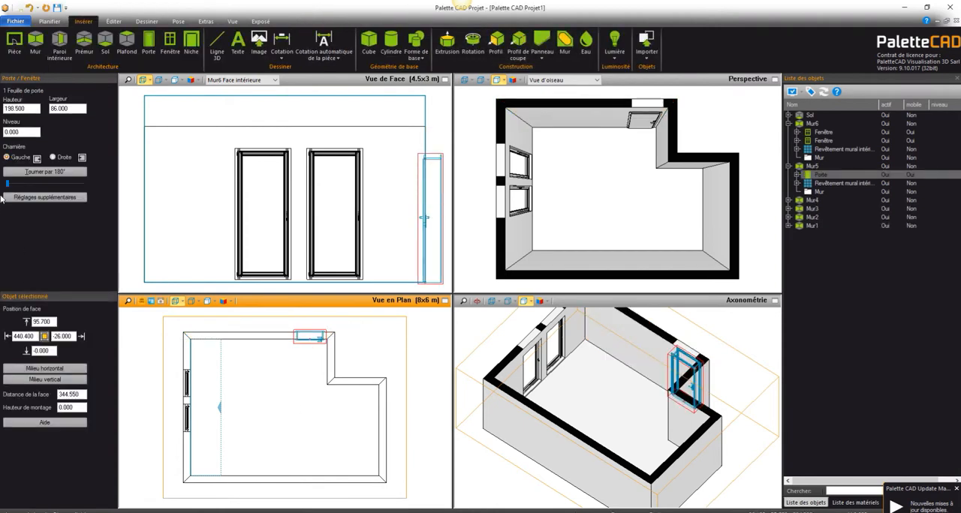
click(54, 158)
mouse_move(6, 188)
mouse_down()
mouse_move(21, 189)
mouse_move(3, 196)
mouse_up()
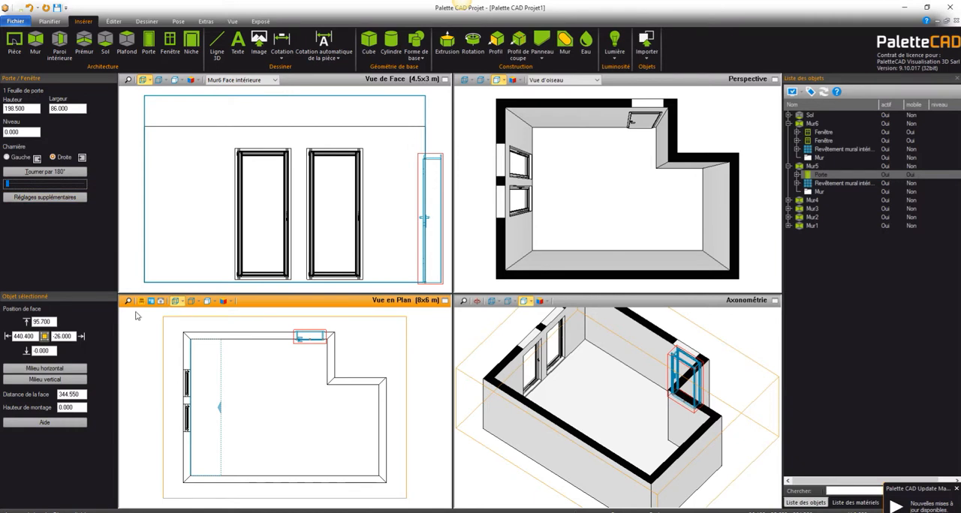
click(252, 406)
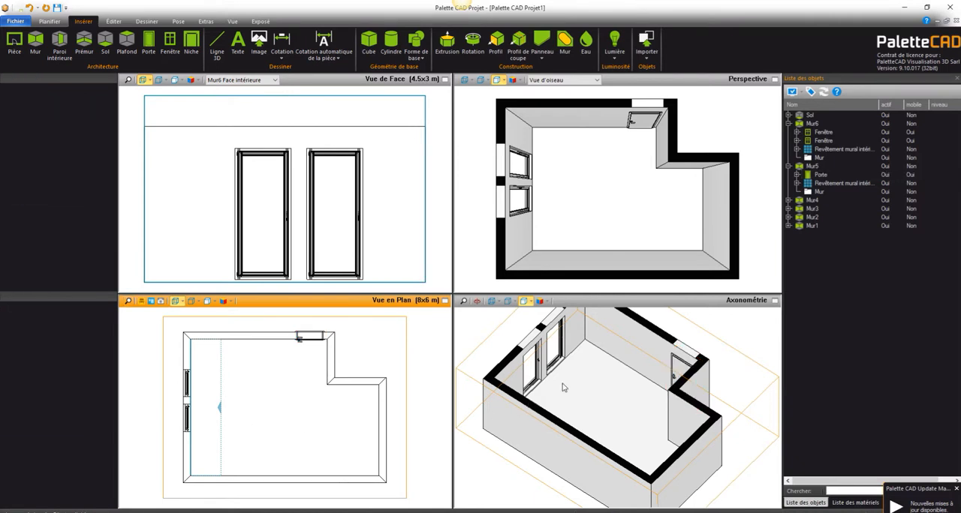
Step: Rotate the axonometric view to examine the room with its two windows and door
click(477, 301)
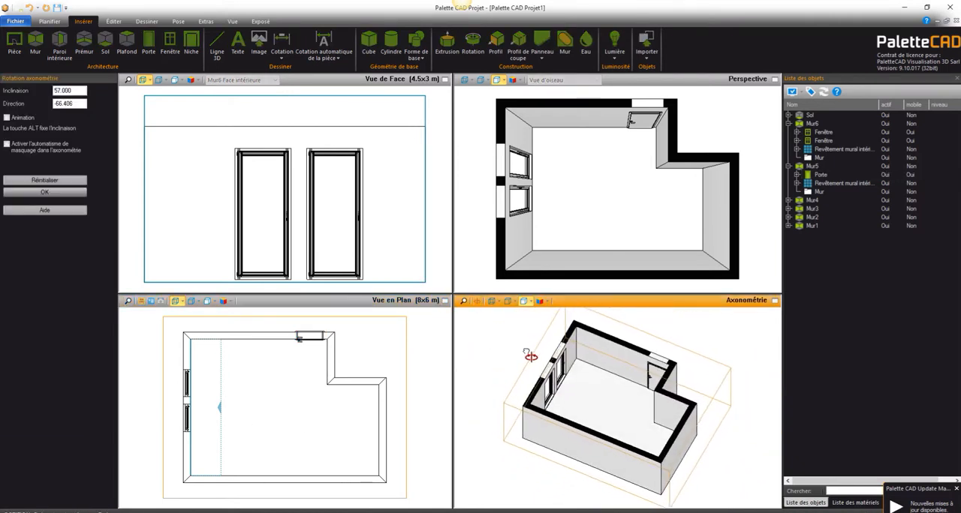
click(526, 356)
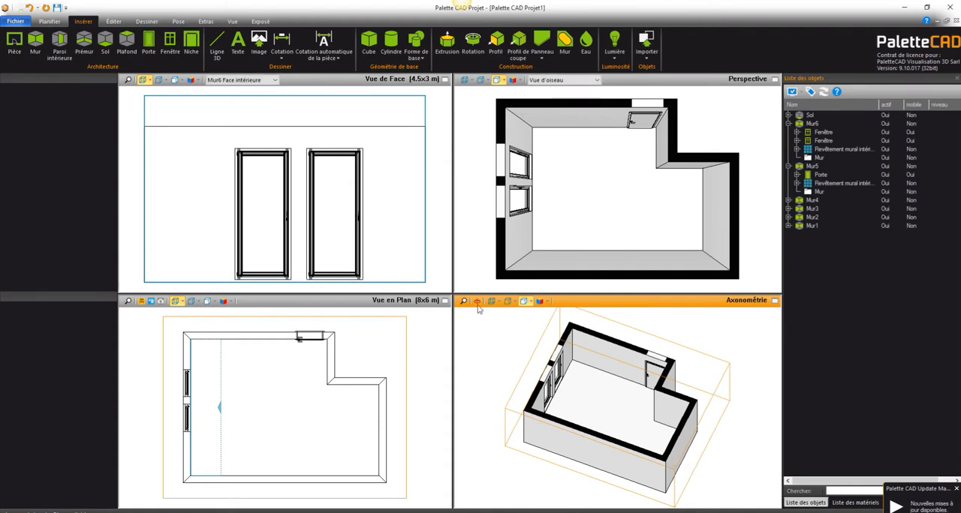
click(50, 21)
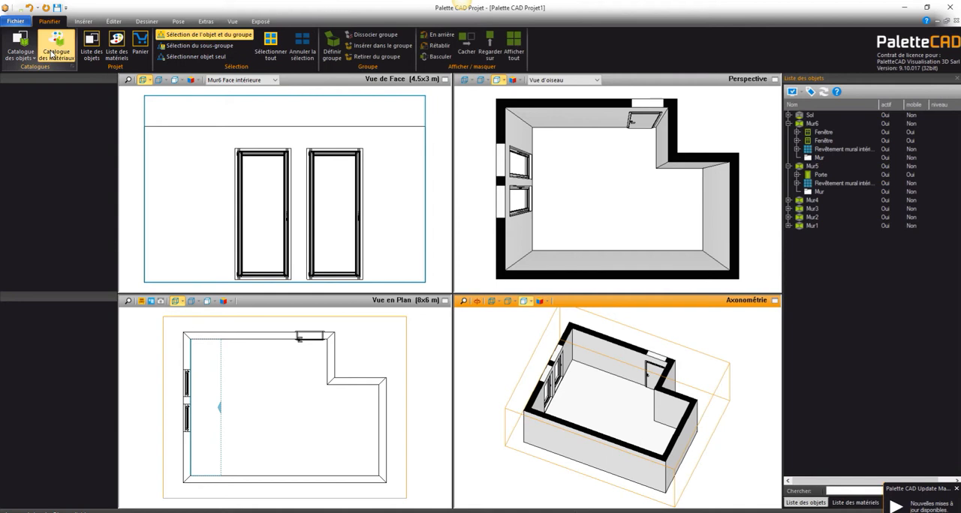
Step: Cover the room's floor with sol_carreau_03 from the Panneaux de carrelage pour le sol materials under sol et mur, carrelage
click(51, 54)
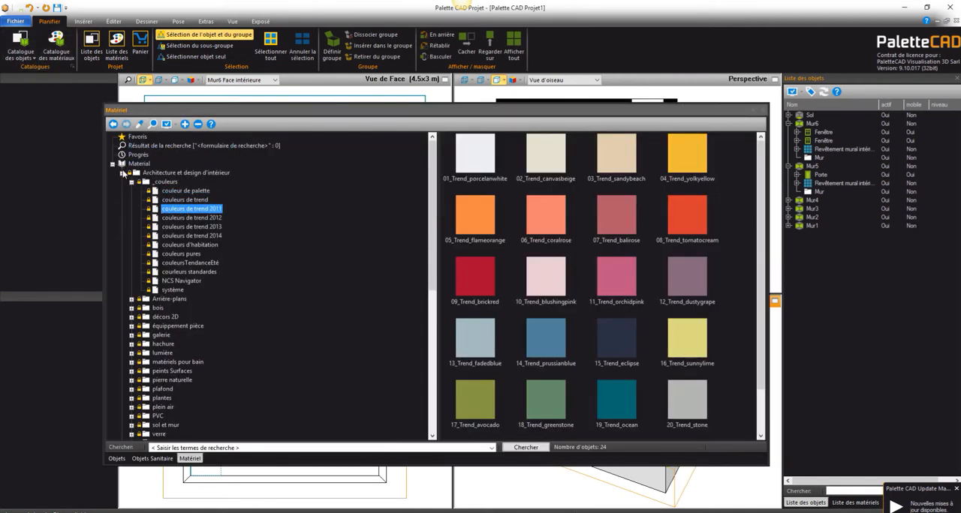
click(123, 173)
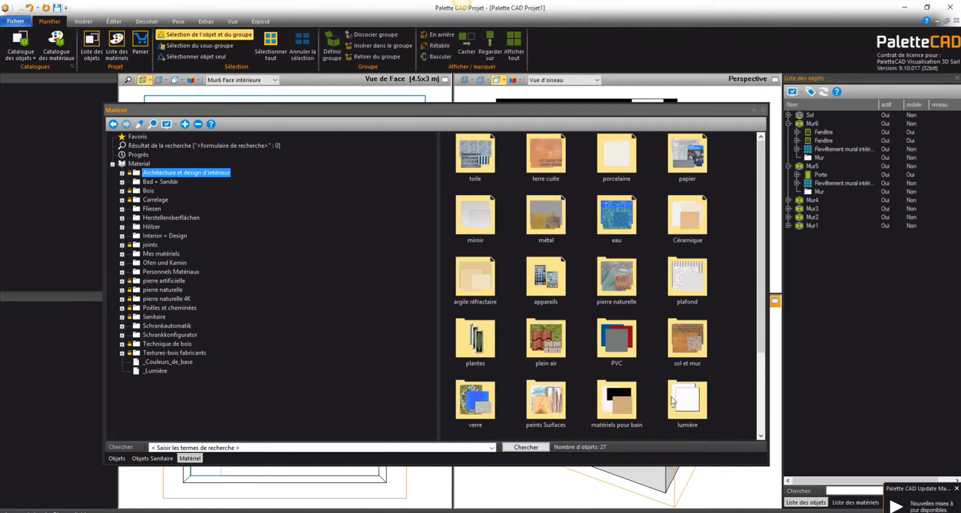
double_click(689, 335)
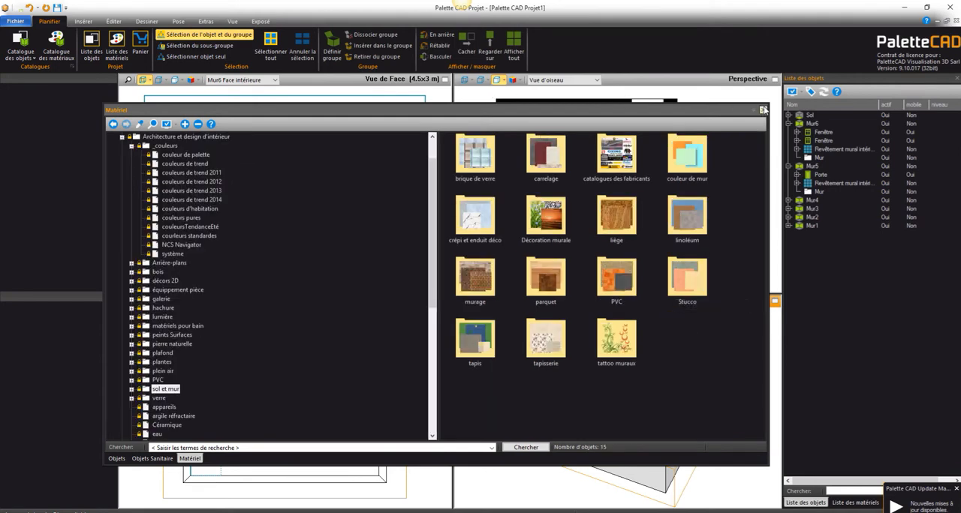
double_click(544, 152)
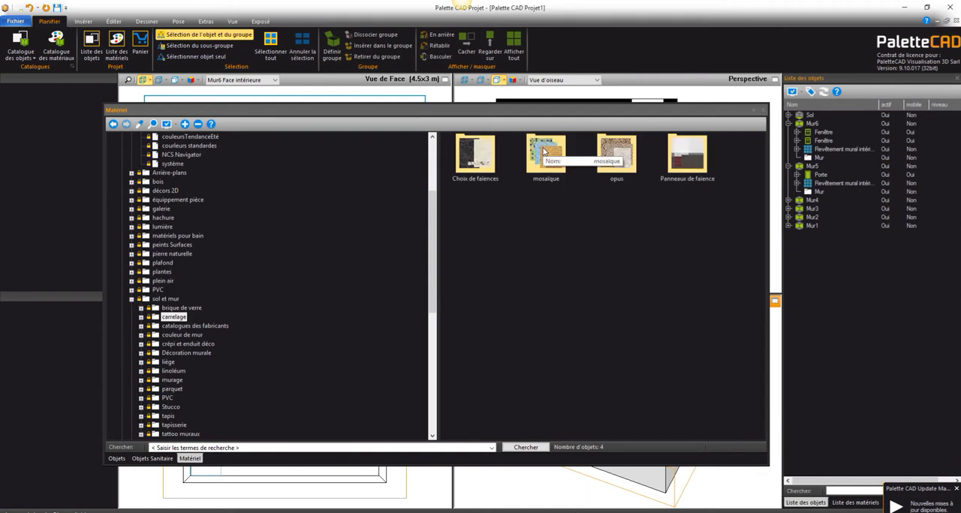
double_click(692, 158)
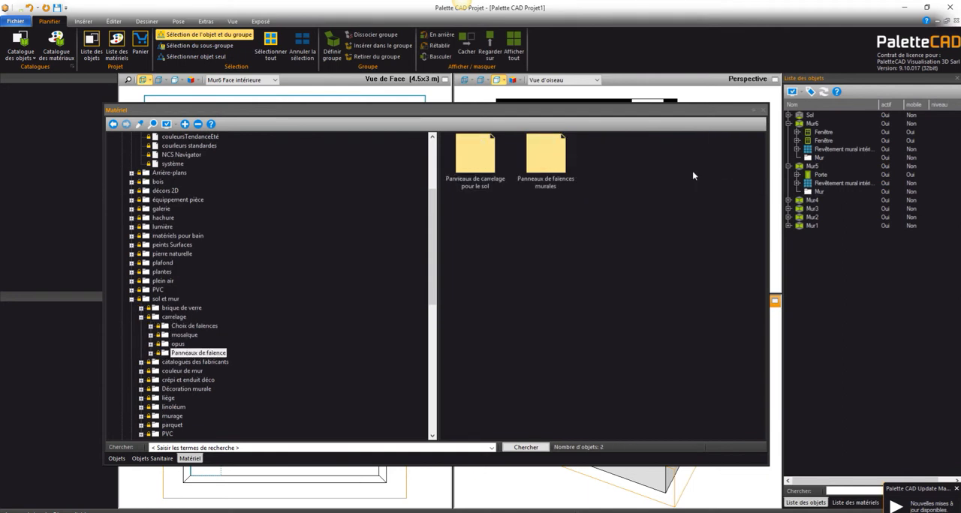
double_click(469, 160)
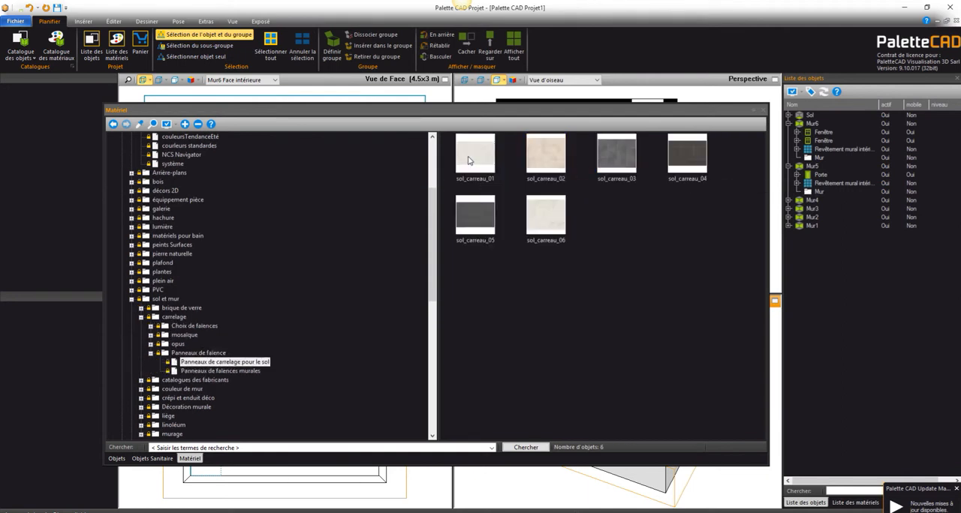
drag(617, 144, 582, 403)
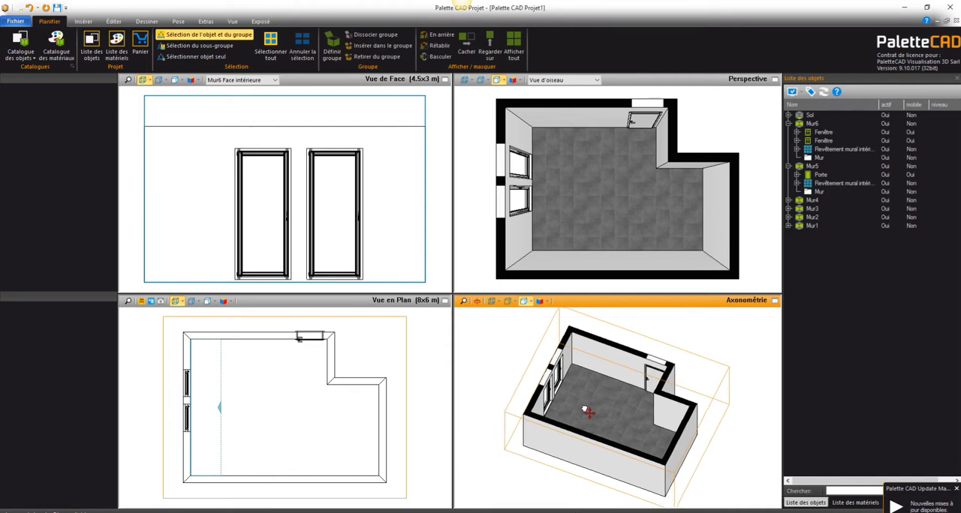
Step: Paint the door wall with 3D Agave 5 m and the window wall with 3D Agave 65 m from Caparol 3D-SYSTEM plus matt
click(51, 51)
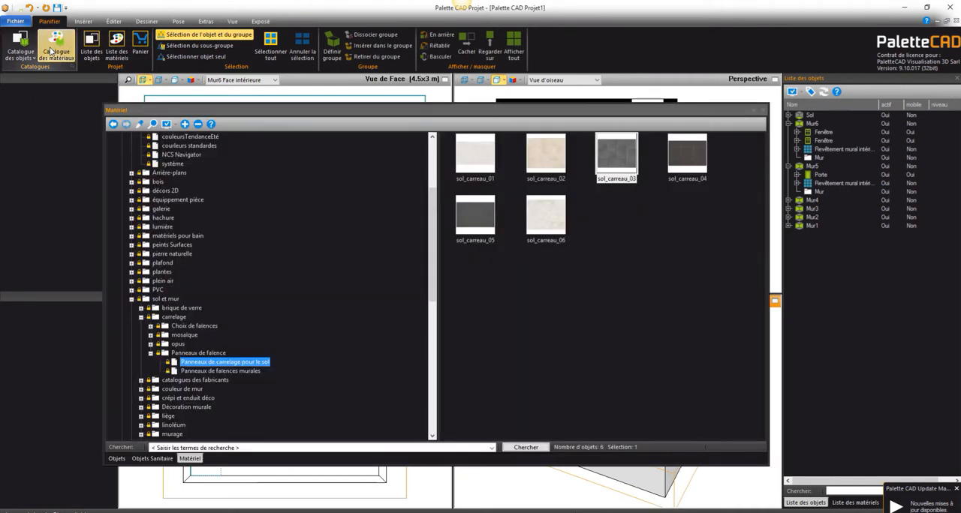
click(179, 301)
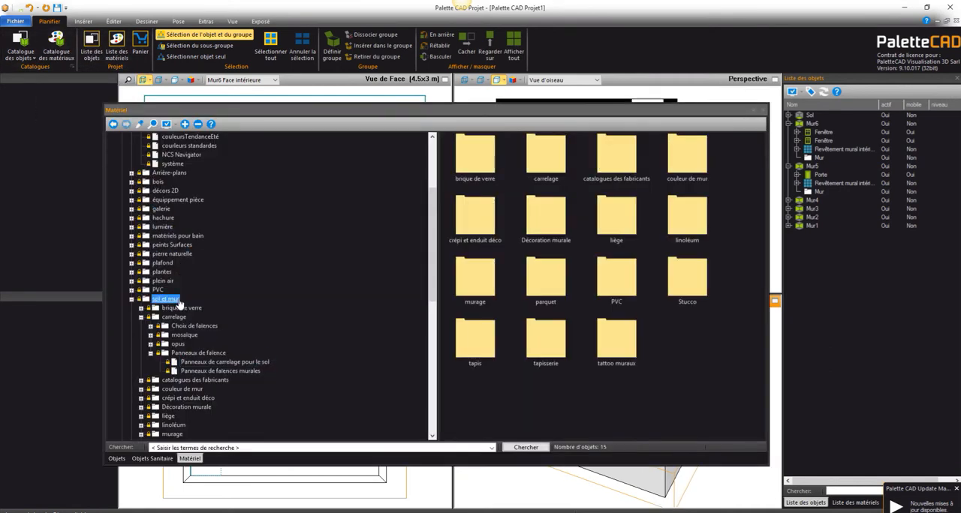
double_click(605, 164)
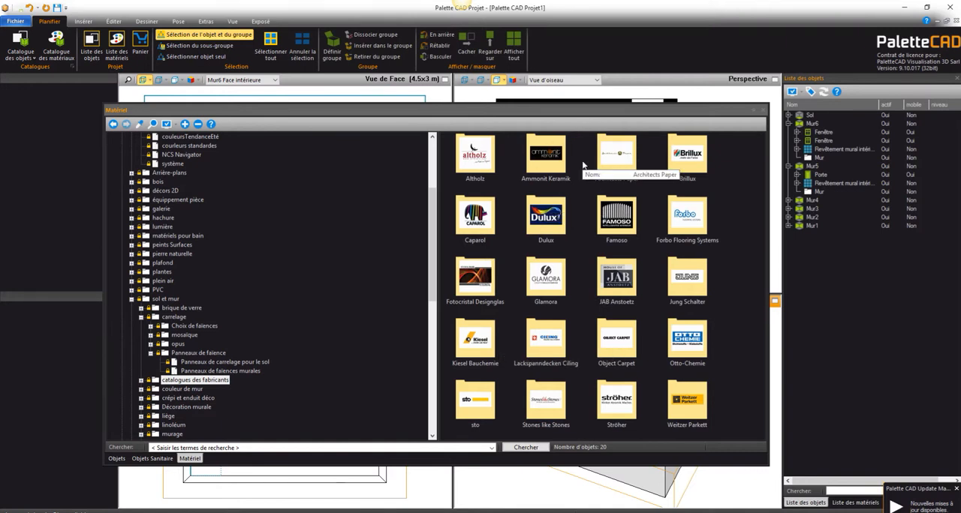
double_click(482, 224)
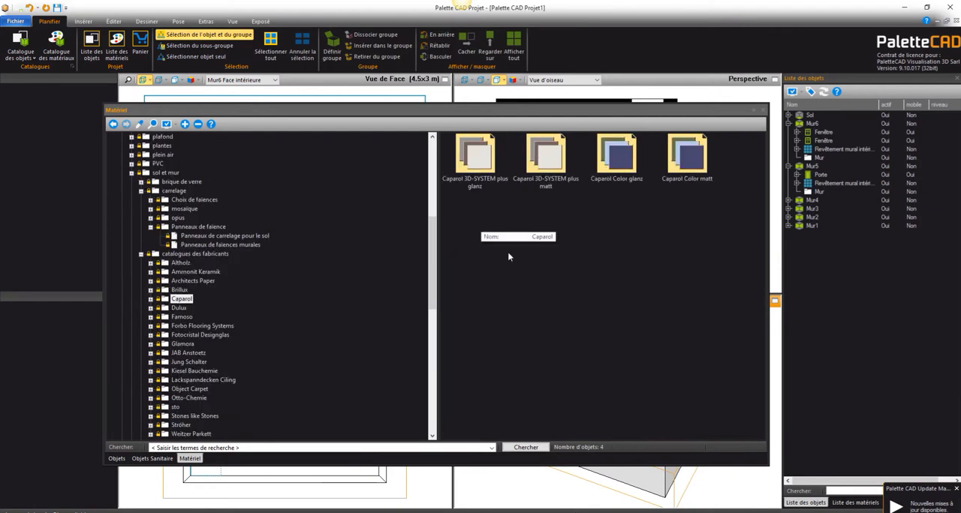
double_click(559, 150)
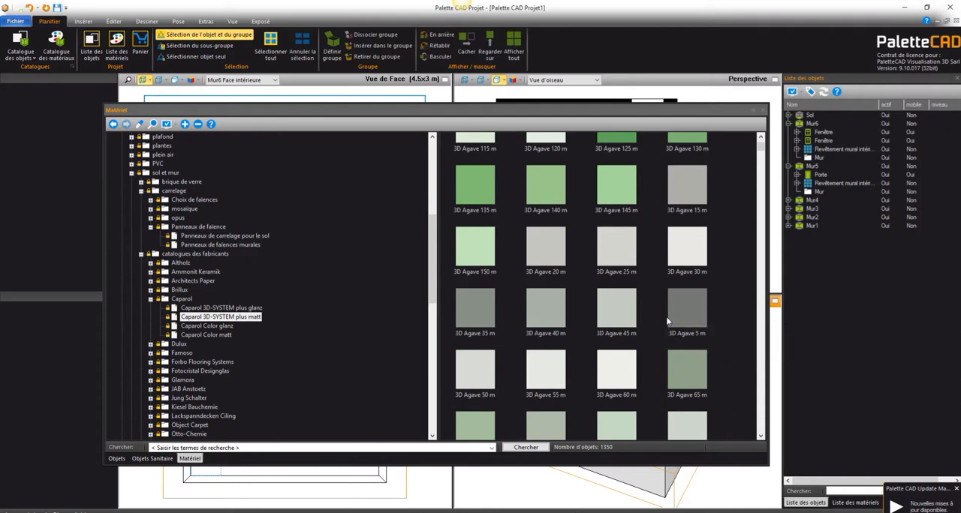
scroll(683, 330, down, 2)
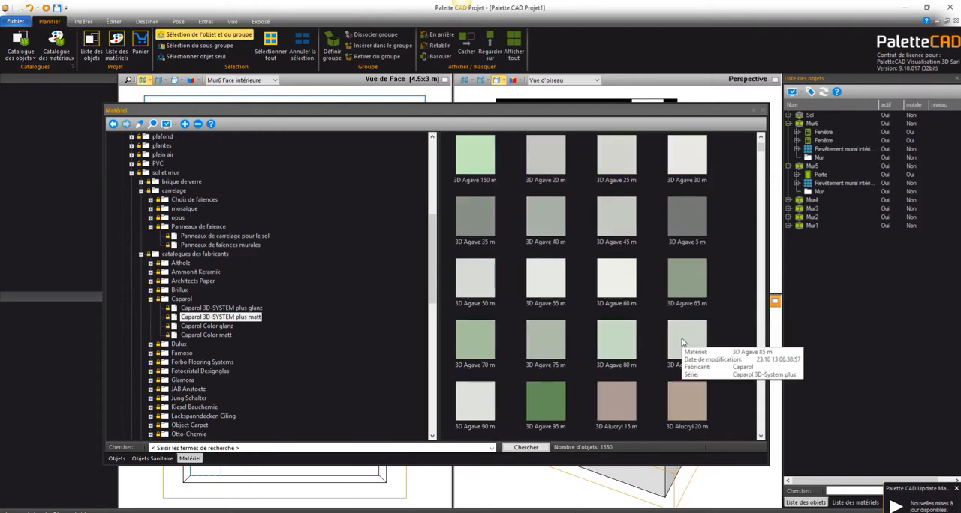
scroll(683, 338, up, 1)
drag(691, 307, 606, 390)
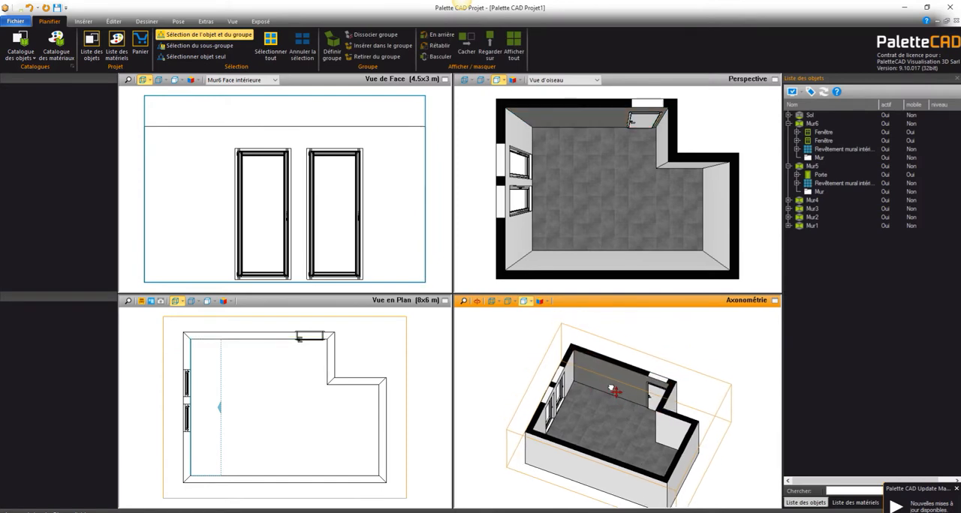
click(57, 44)
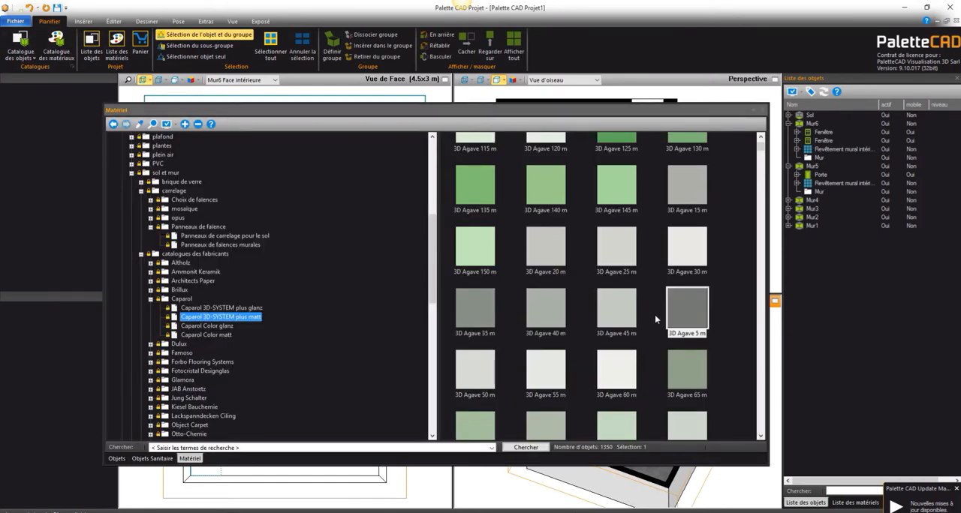
drag(697, 365, 578, 394)
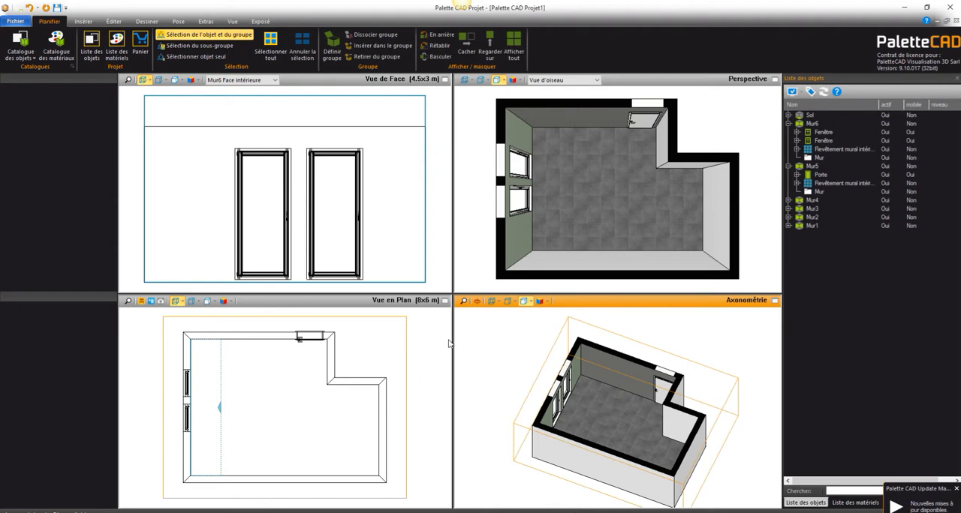
Step: Open the 3D Galerie as the source for importing an object
click(75, 25)
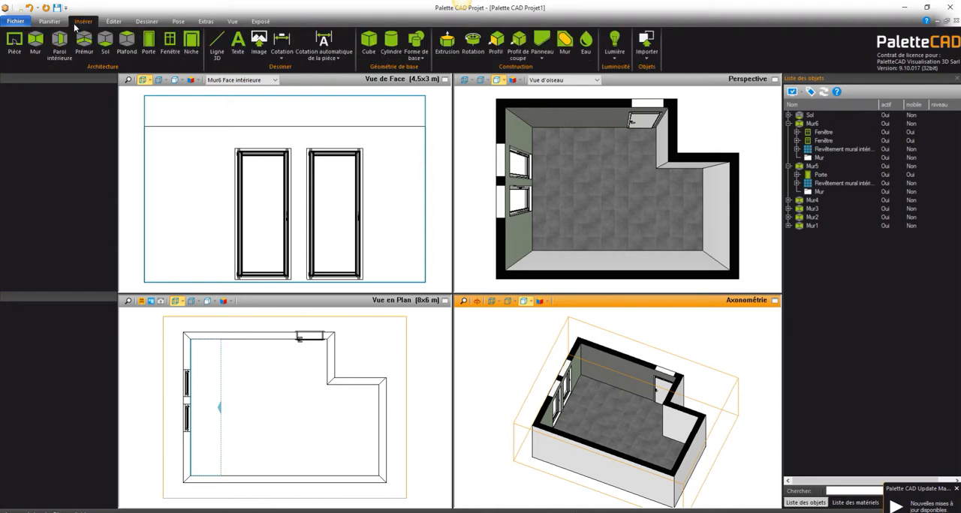
click(659, 47)
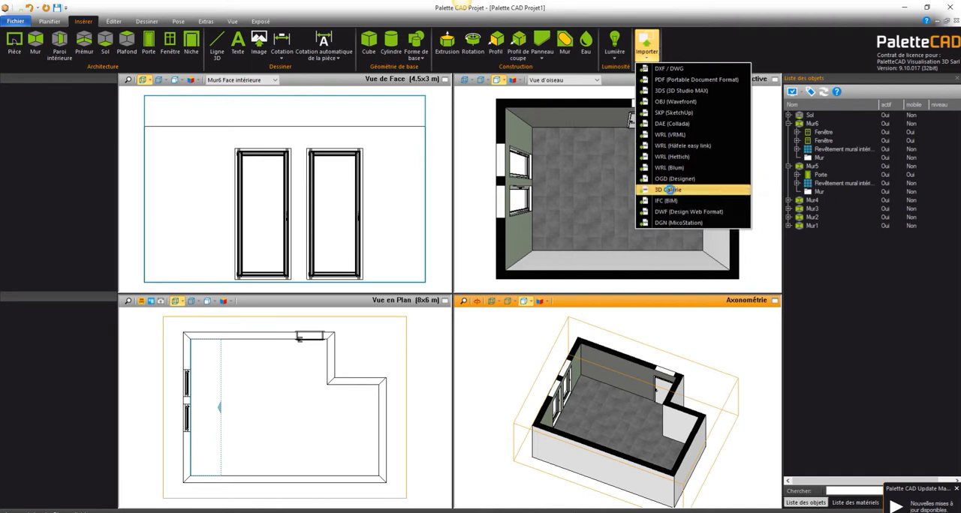
click(668, 190)
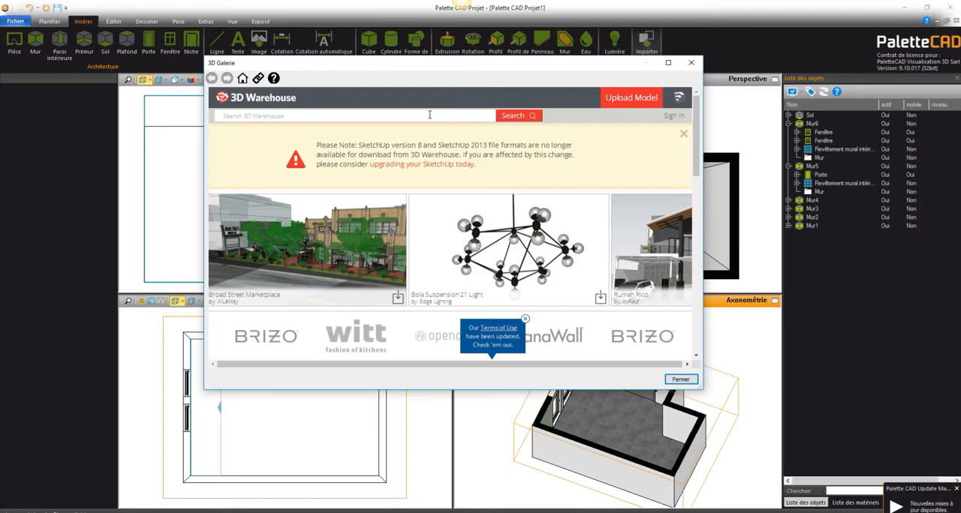
text(chqirs)
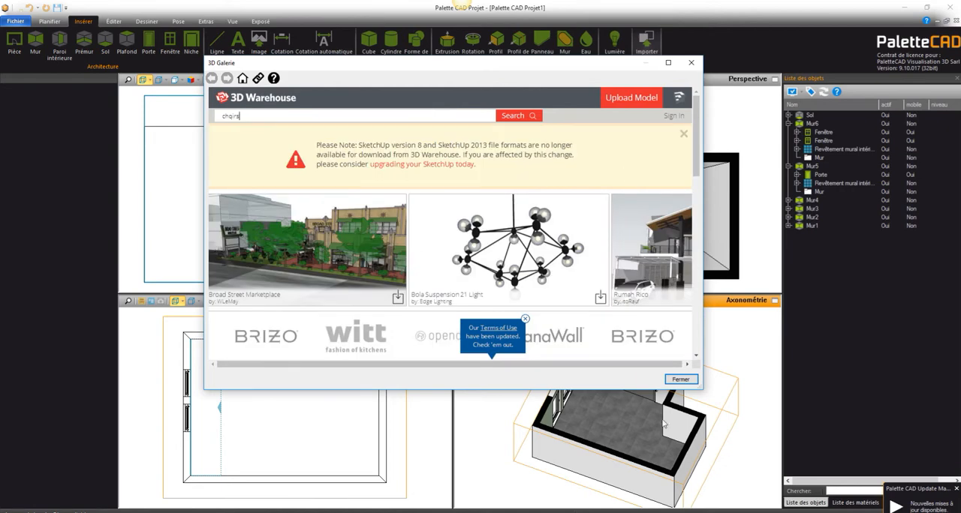
click(891, 512)
click(889, 476)
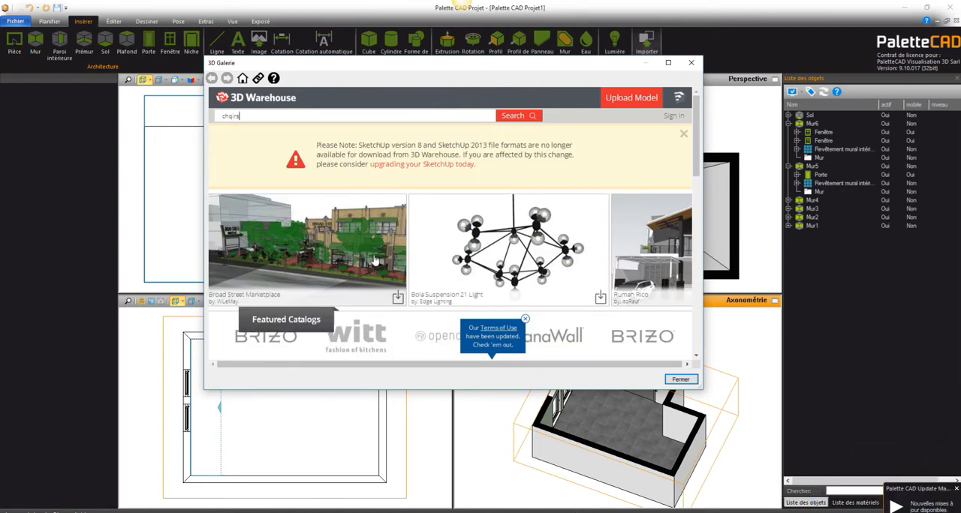
Step: Search 3D Warehouse for "eames chairs"
drag(253, 116, 201, 112)
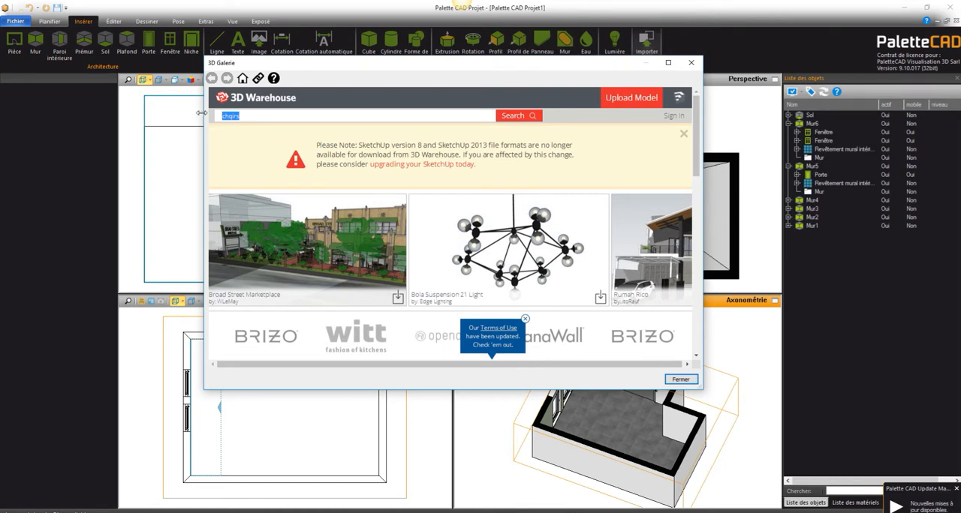
text(eames c)
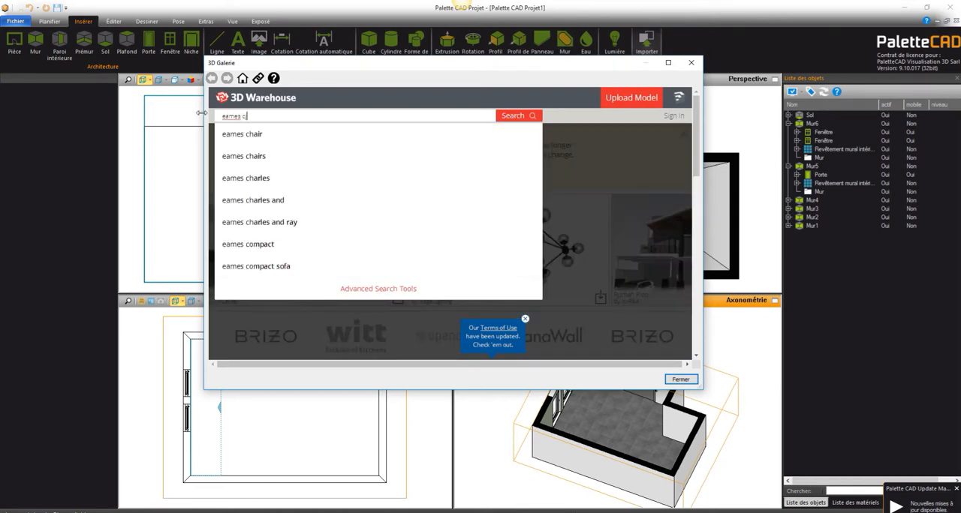
text(hairs)
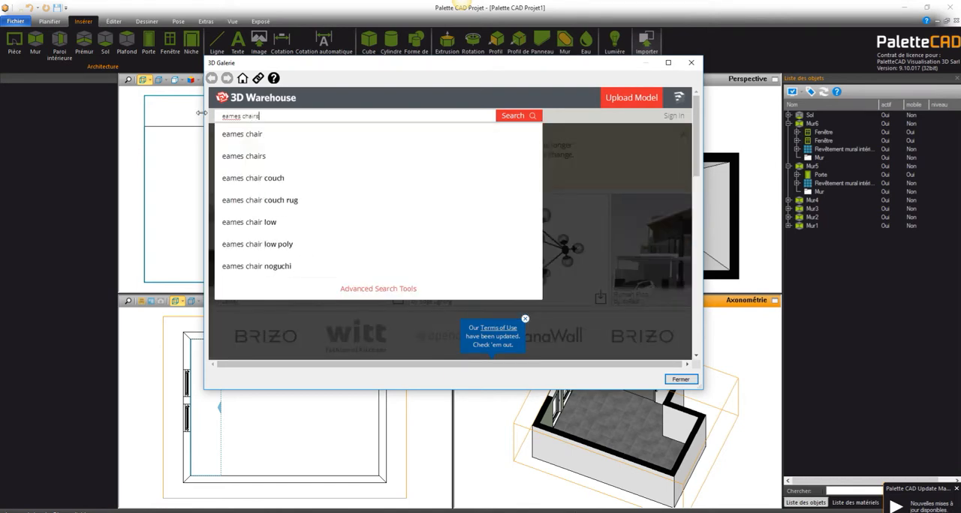
click(273, 156)
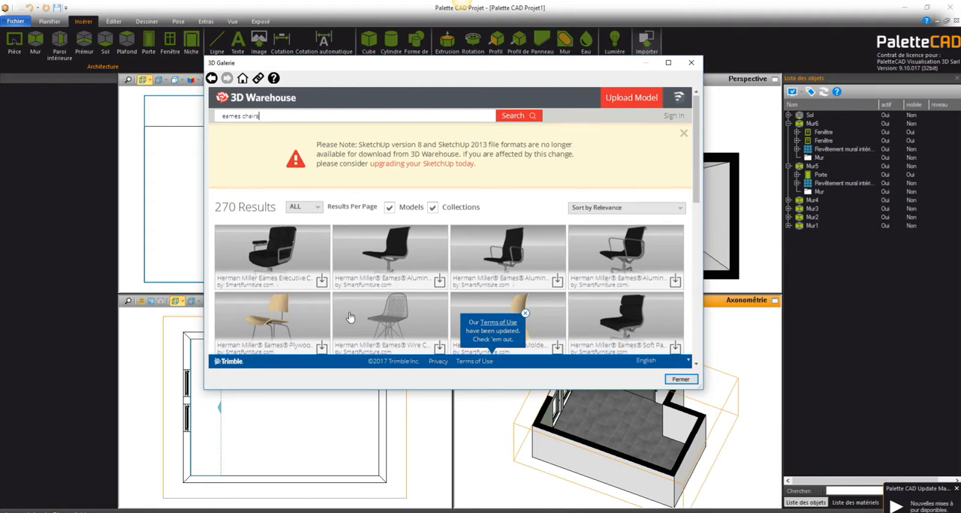
Step: Download the VITRA / Eames Plastic Armchair DAW - 1950 as a SketchUp 2015 Model
scroll(350, 317, down, 10)
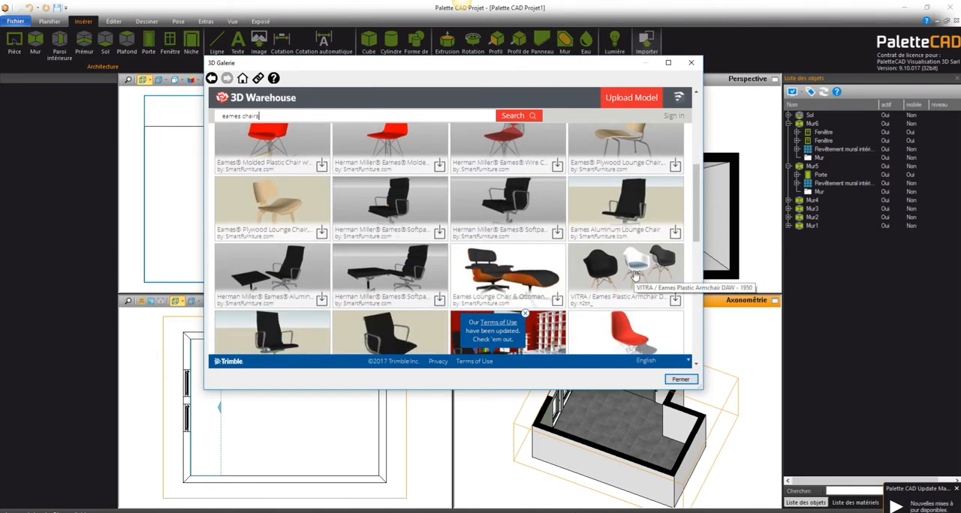
click(634, 276)
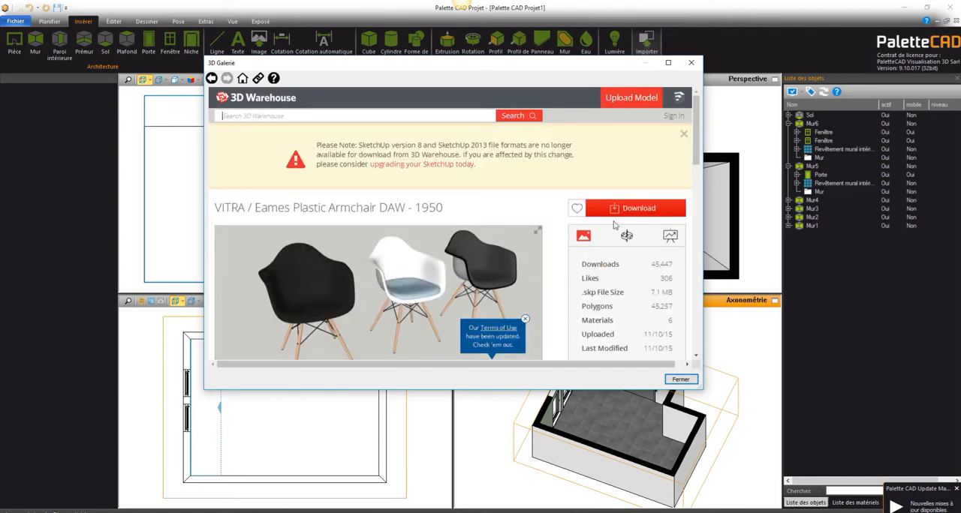
click(614, 211)
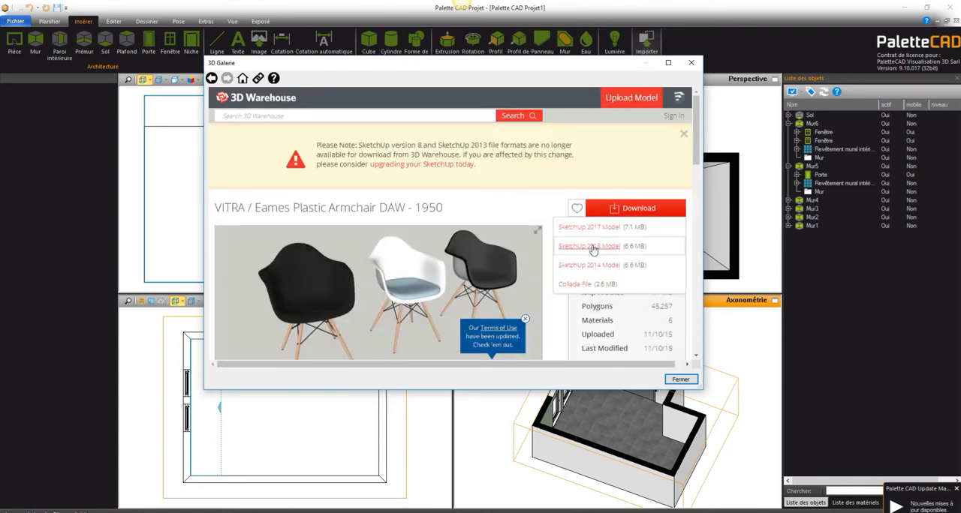
click(591, 248)
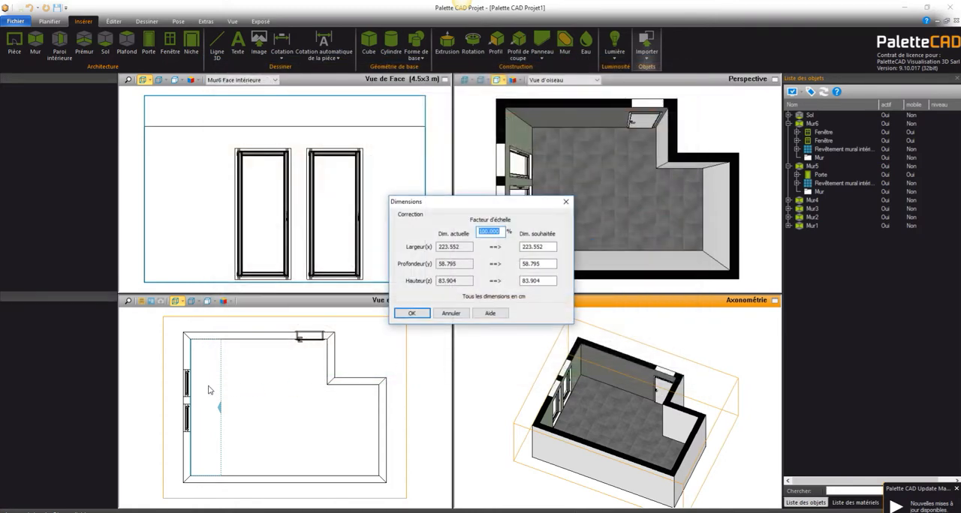
Step: Accept the armchairs' dimensions at 100 % scale and place the row in the plan near the corner between the window and door walls
key(Return)
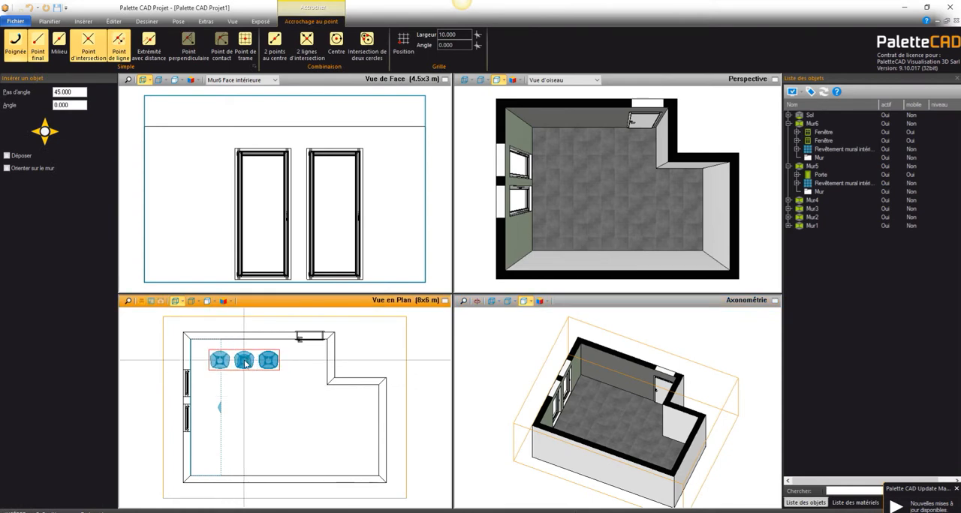
click(235, 366)
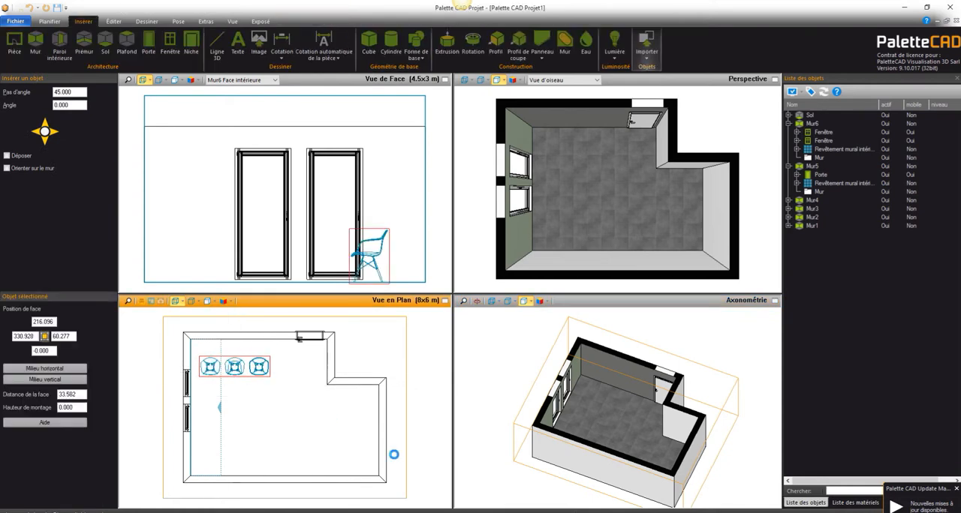
click(248, 411)
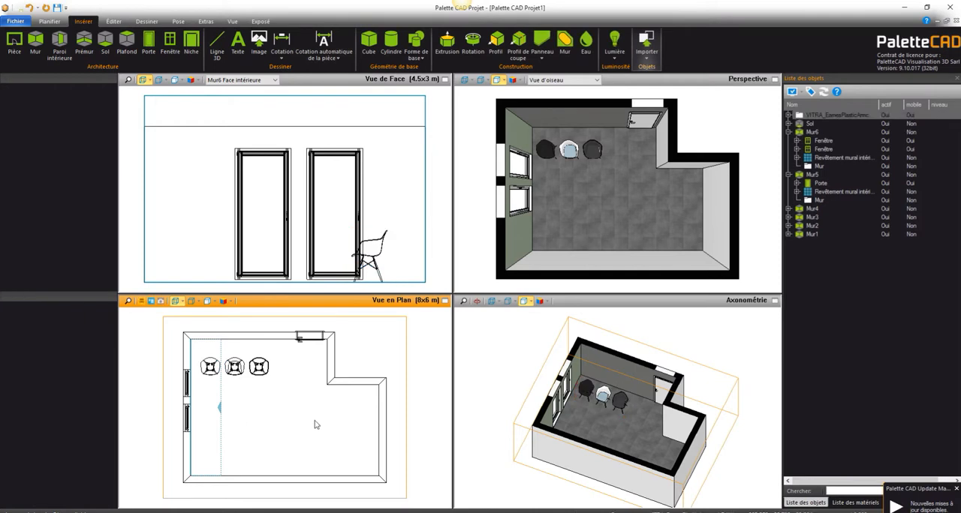
Step: Open the object catalogue and browse Architecture et design d'intérieur to its habitation et mobilier category
click(33, 23)
click(34, 39)
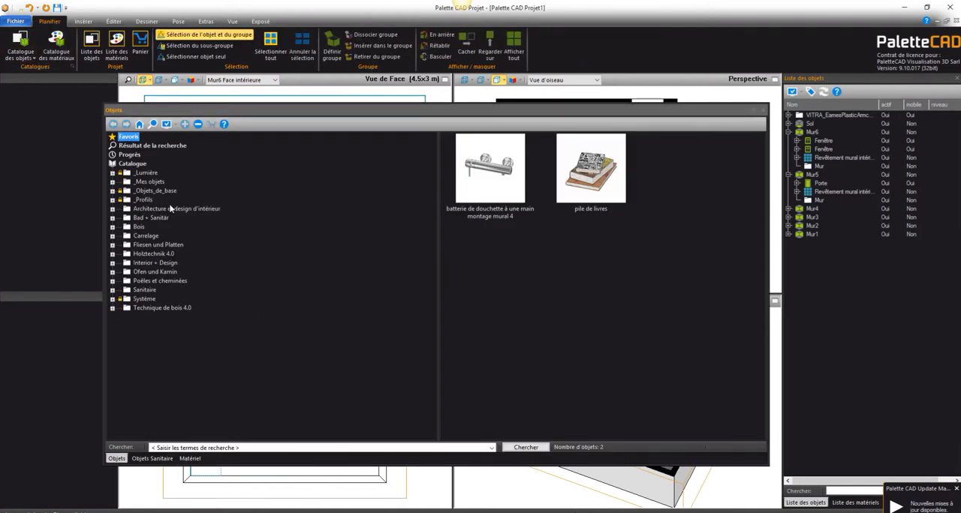
click(172, 210)
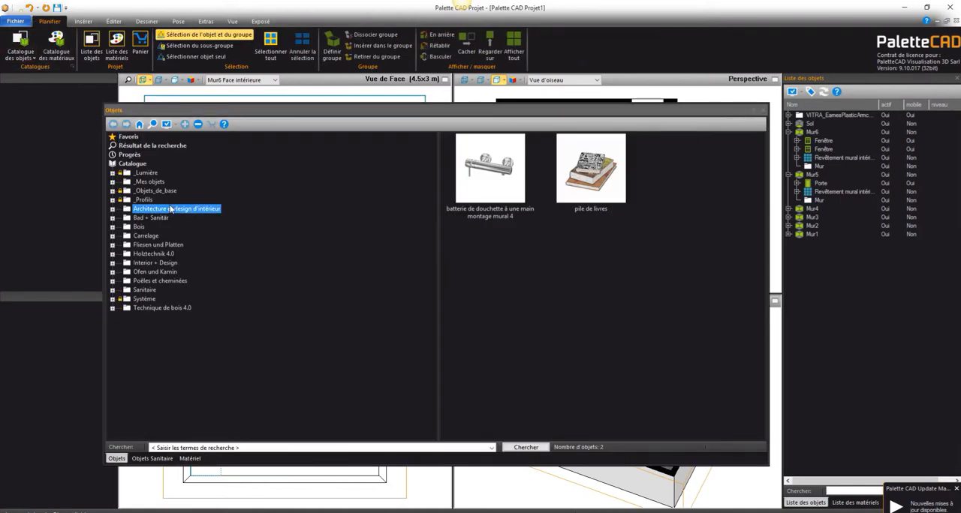
click(164, 264)
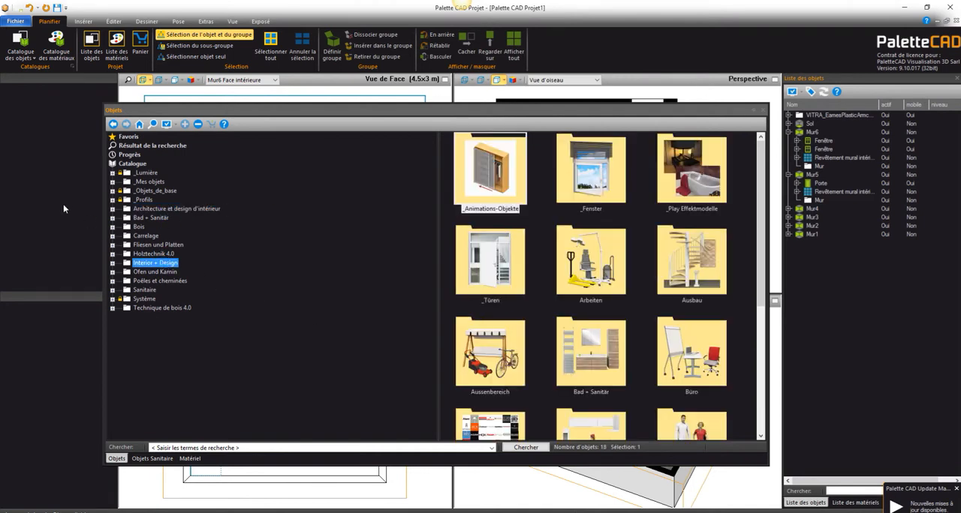
click(160, 209)
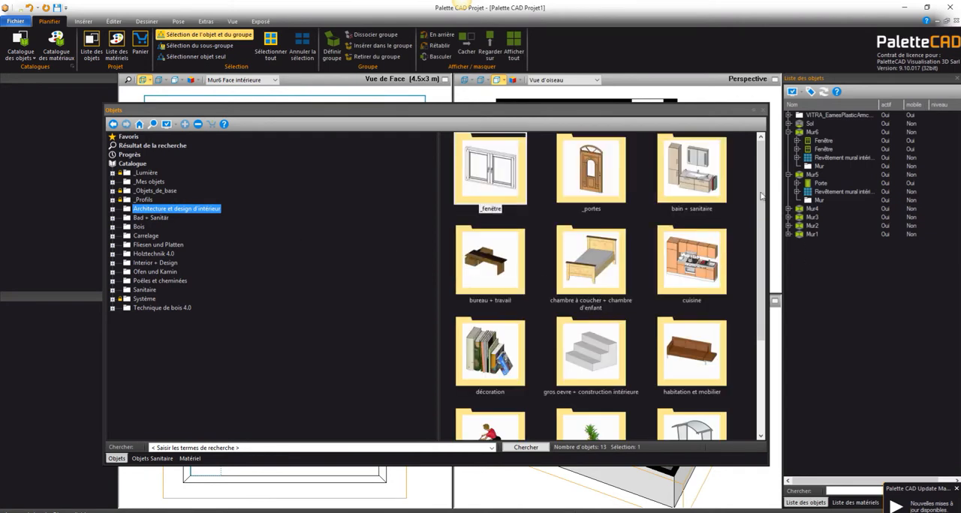
scroll(755, 201, down, 3)
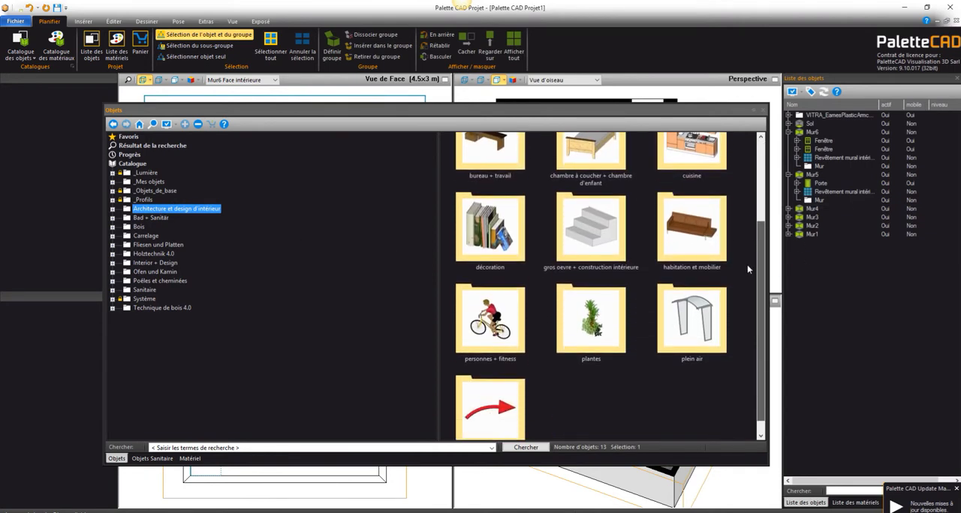
scroll(755, 250, up, 1)
double_click(679, 262)
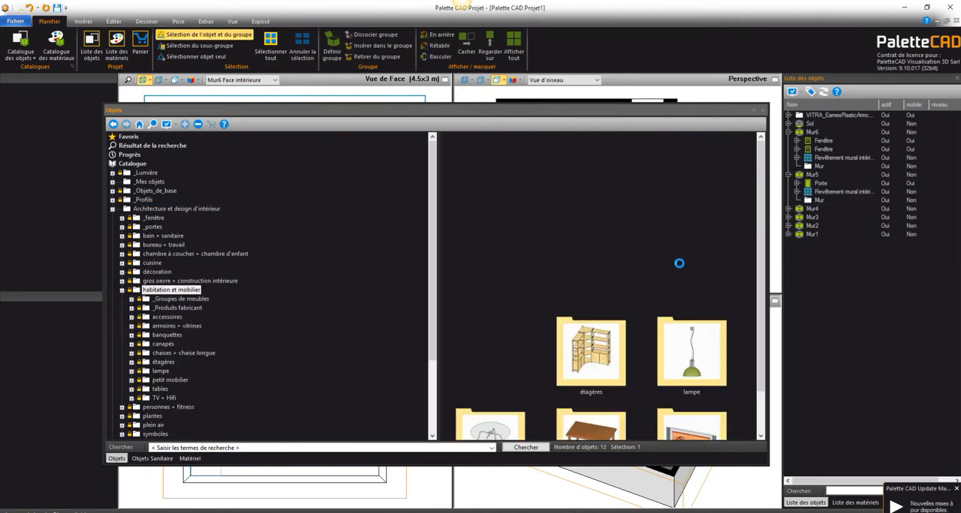
Step: Insert the table Carlo Magno from the tables category, placing it in plan alongside the row of armchairs
scroll(662, 338, down, 2)
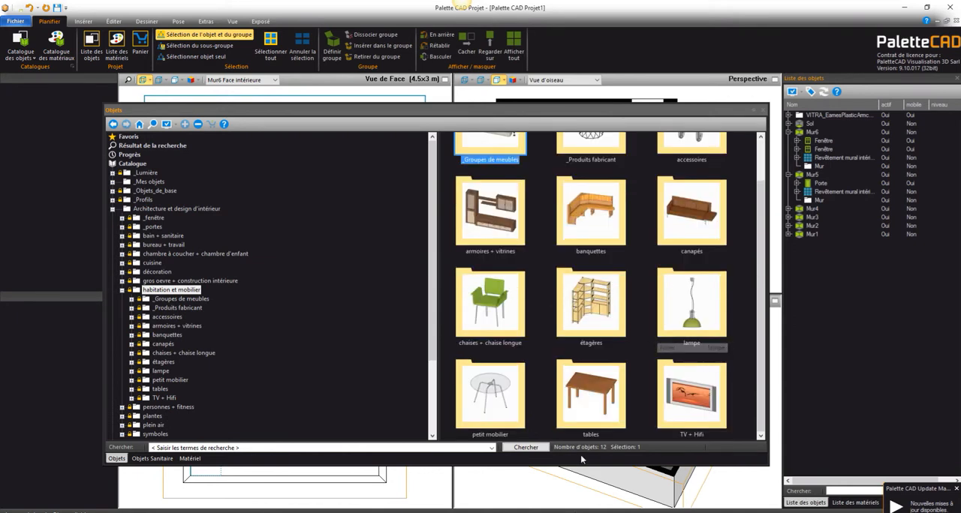
double_click(589, 381)
double_click(593, 184)
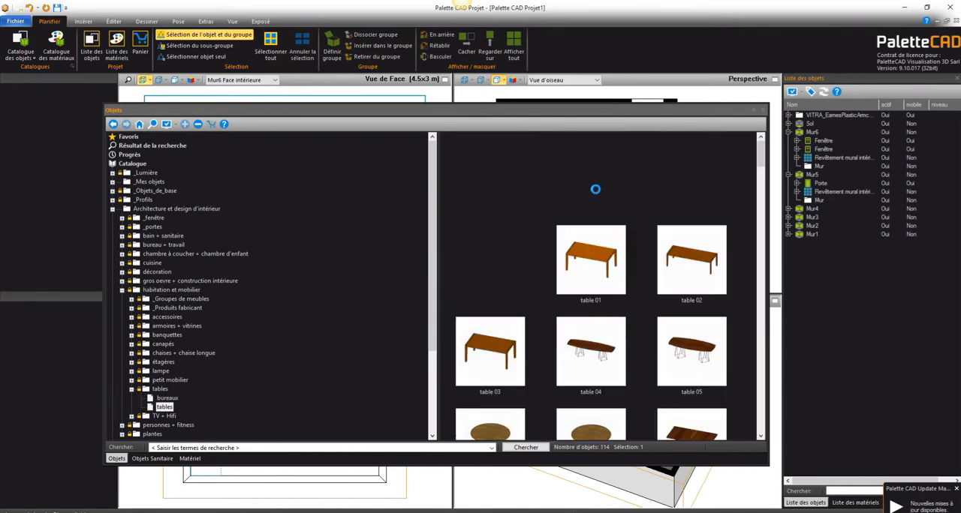
scroll(589, 288, down, 10)
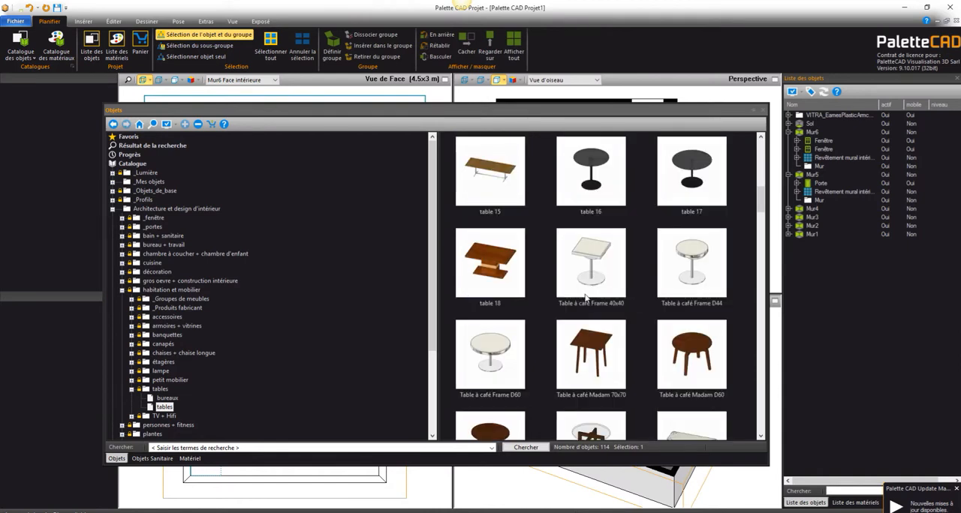
click(495, 174)
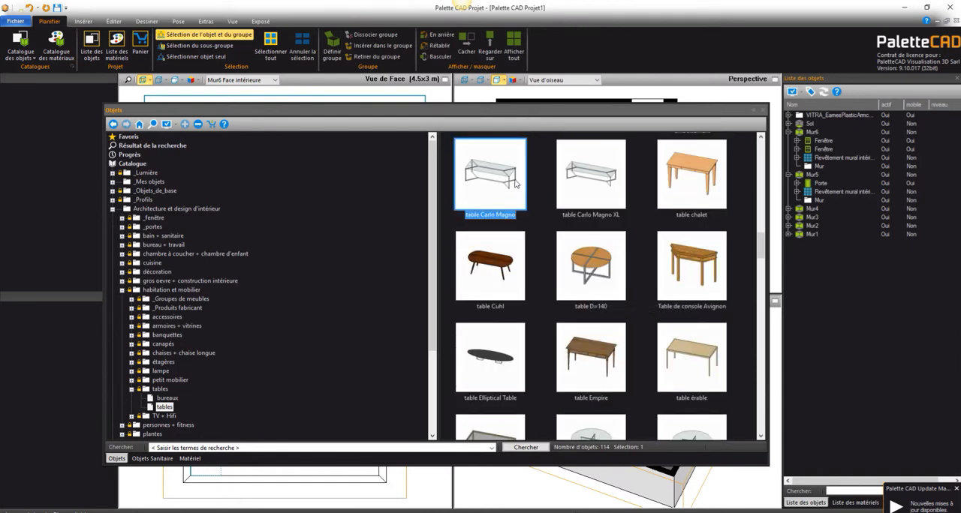
double_click(495, 174)
scroll(229, 388, up, 2)
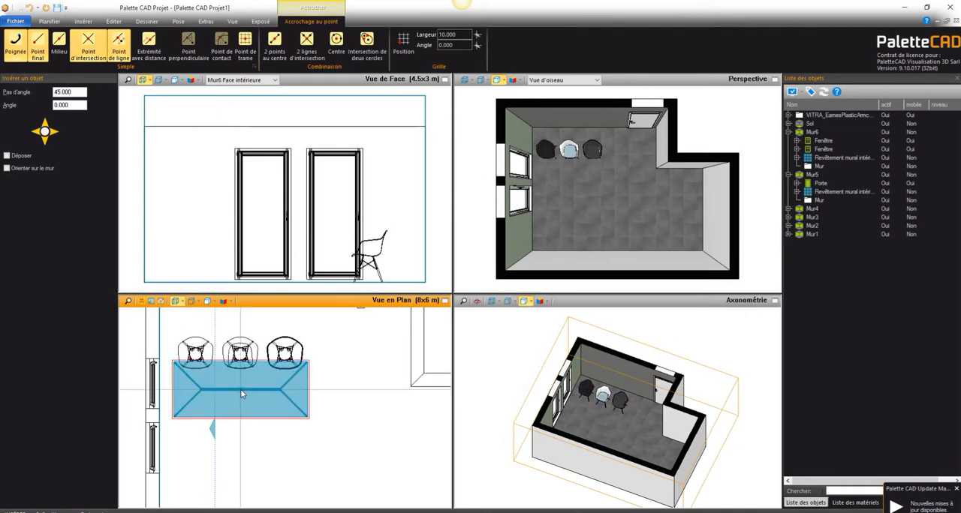
click(237, 389)
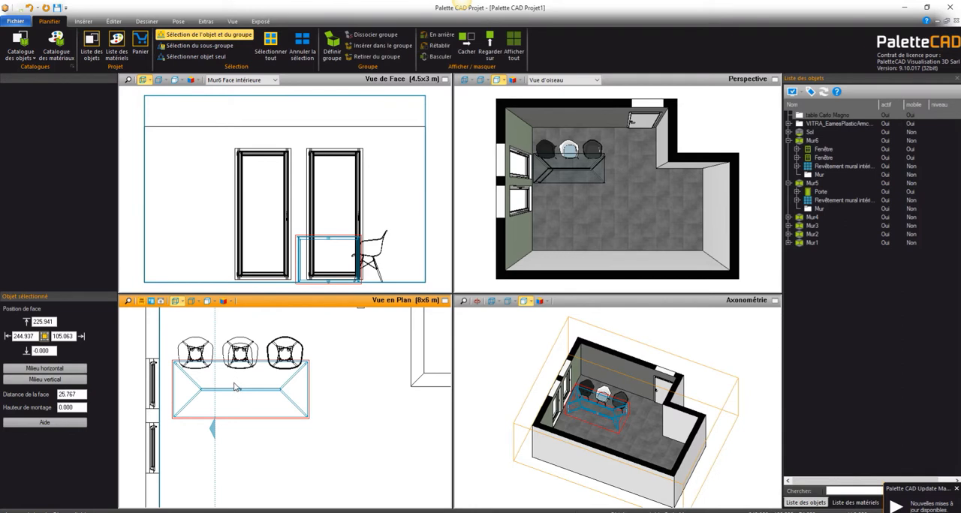
Step: Change the Carlo Magno table's length to 260
double_click(235, 388)
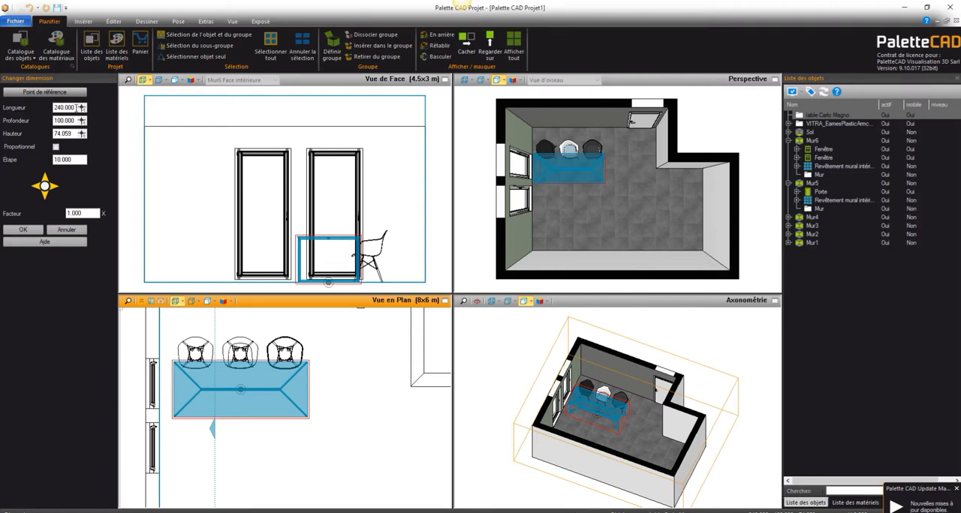
text(260)
key(Tab)
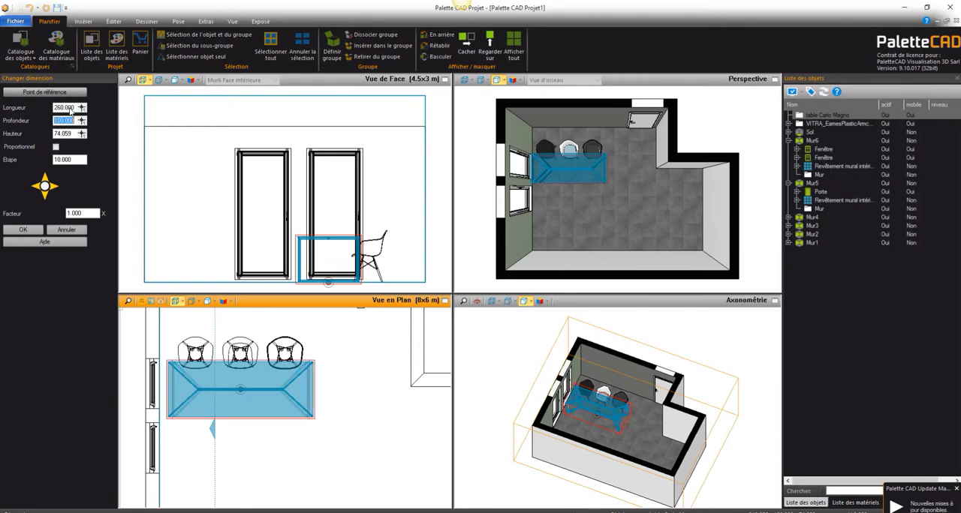
click(70, 110)
click(23, 230)
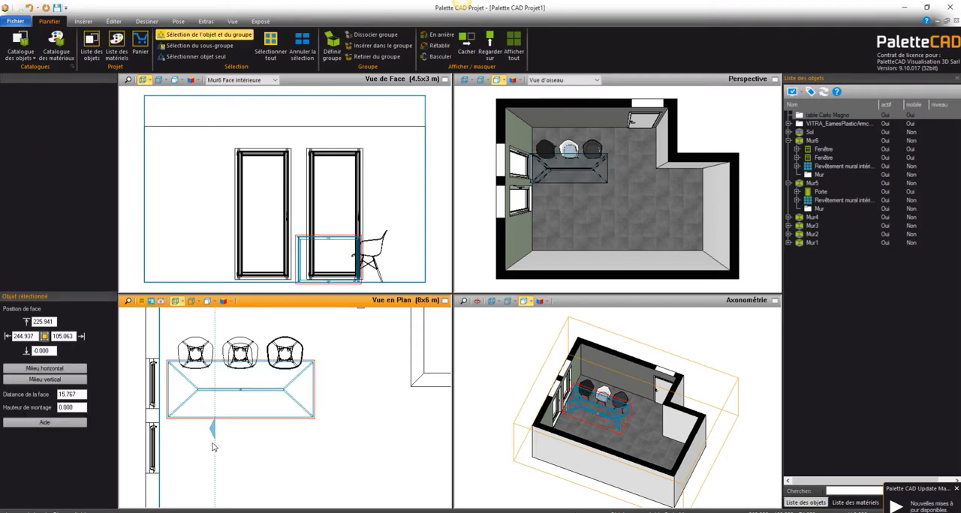
Step: Mirror the row of armchairs across the table's lengthwise centre line to seat the opposite side
click(203, 359)
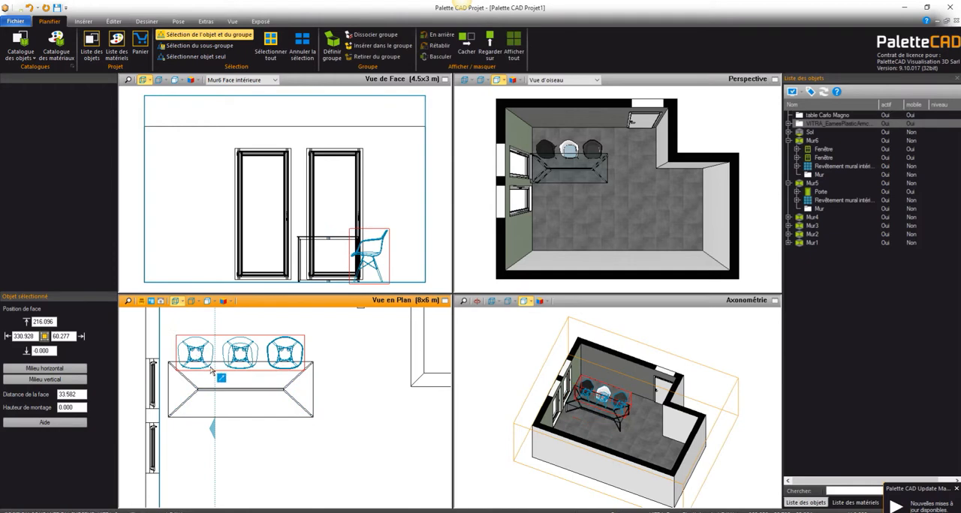
right_click(232, 364)
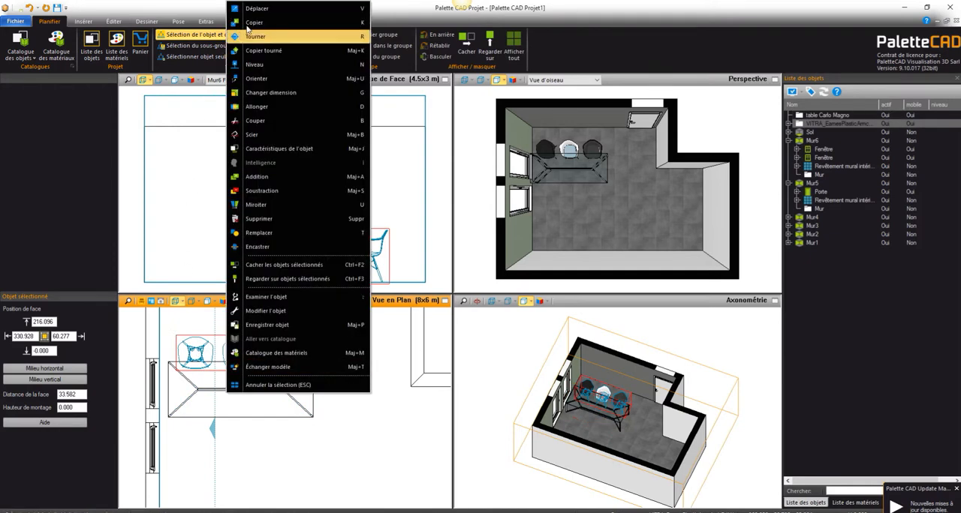
click(316, 207)
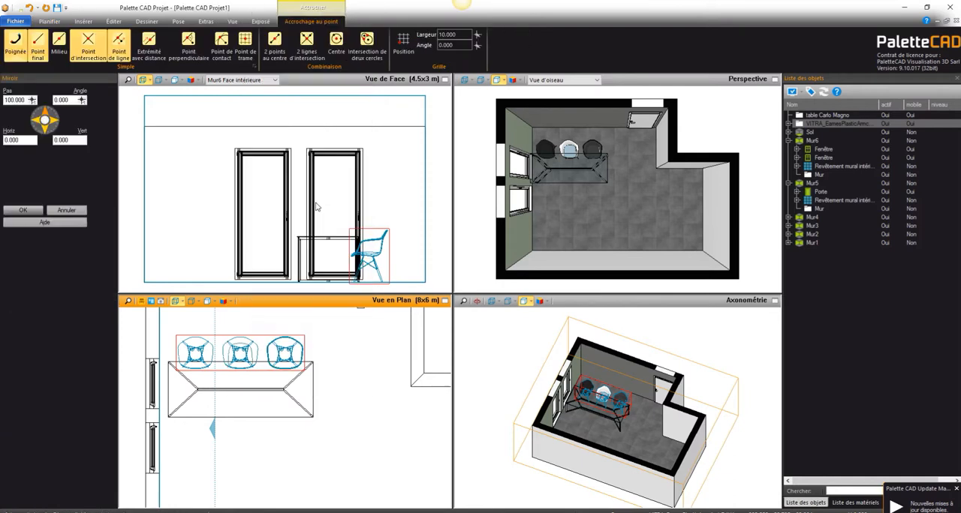
click(284, 391)
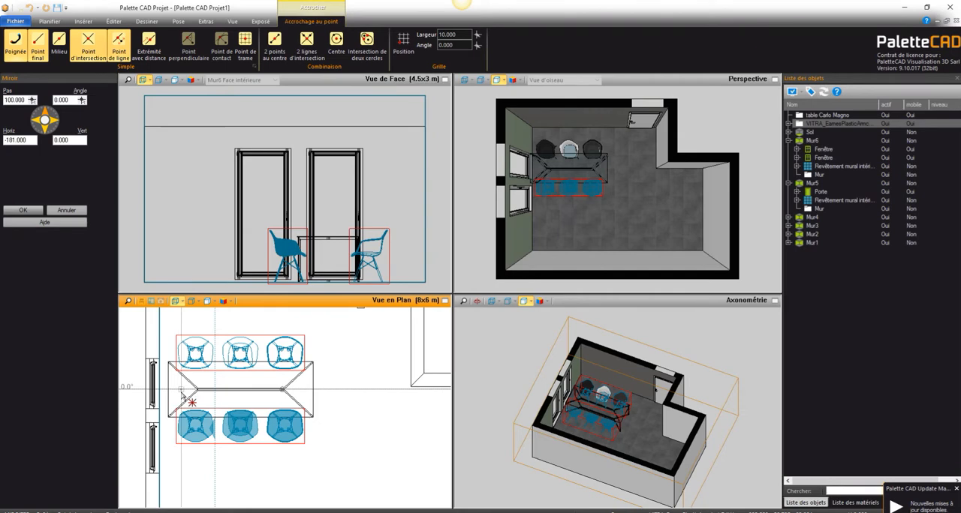
click(180, 391)
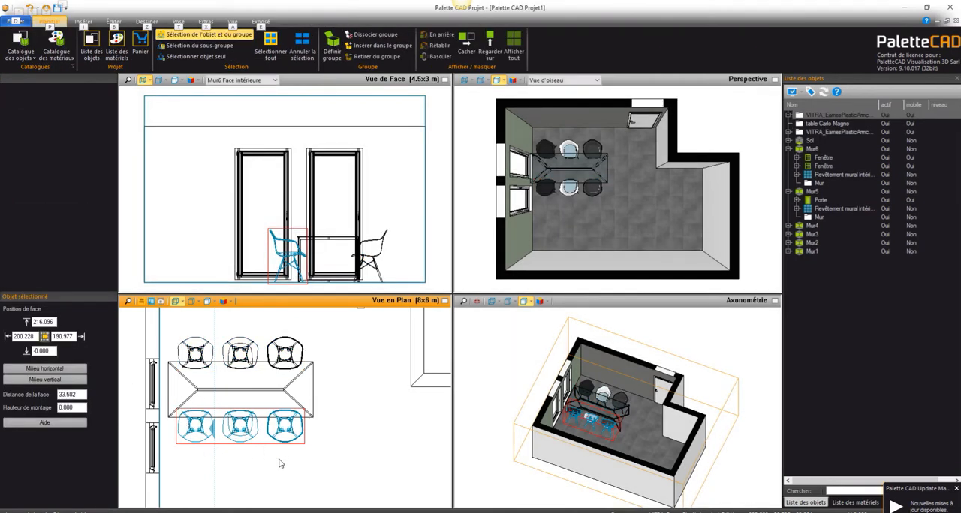
click(289, 462)
Step: Rotate the axonometric view to examine the table and chairs from another side, and show the whole room in plan
click(477, 301)
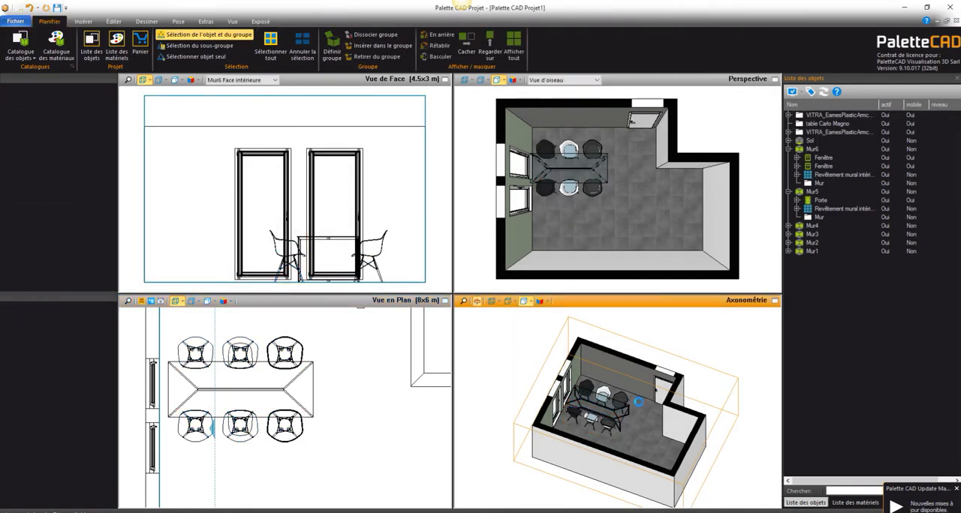
drag(607, 418, 584, 382)
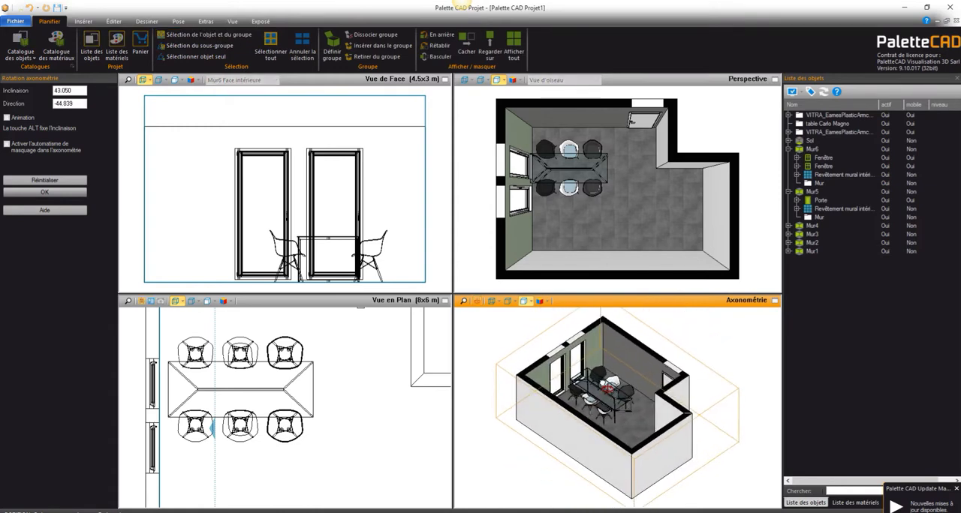
click(45, 193)
click(216, 387)
scroll(217, 387, down, 5)
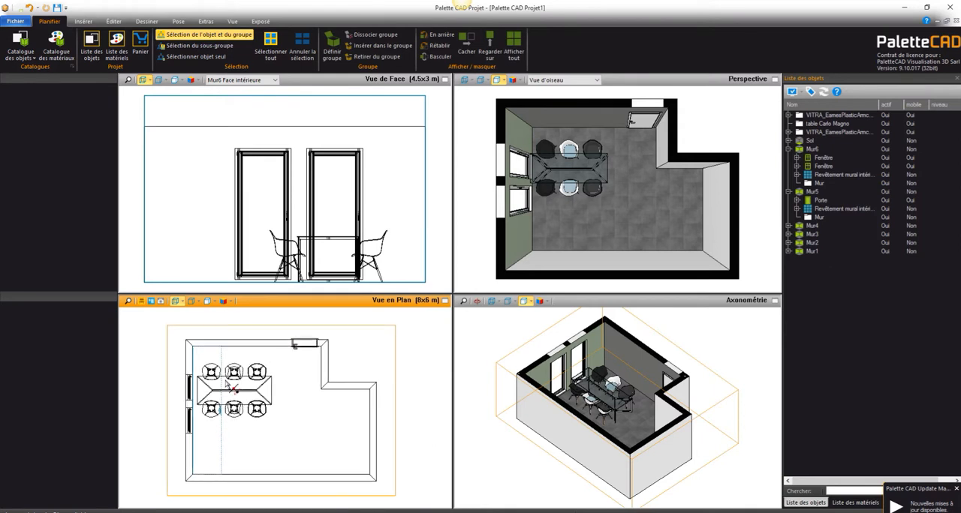
middle_drag(216, 386, 206, 371)
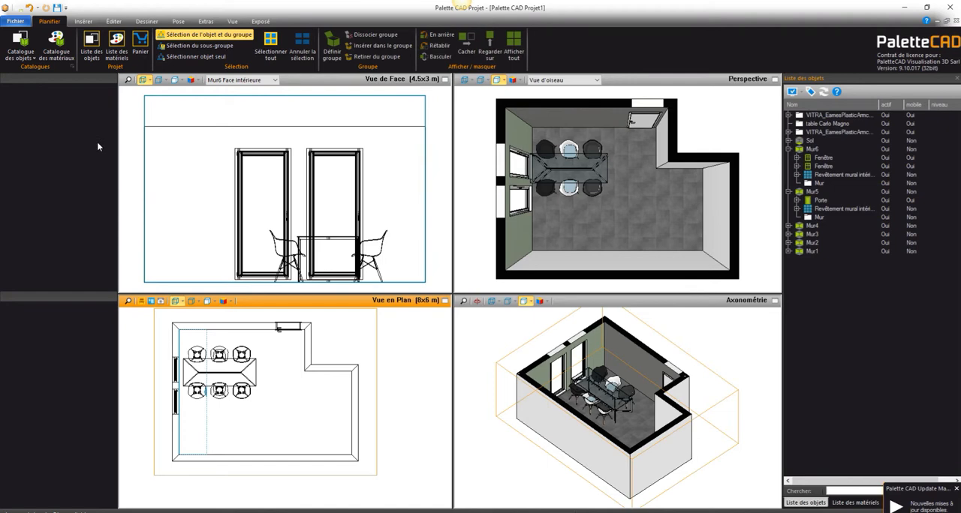
Step: Create a cube with length 120, depth 2 and height 120, and place it against the door wall behind the armchairs
click(83, 21)
click(369, 46)
text(1)
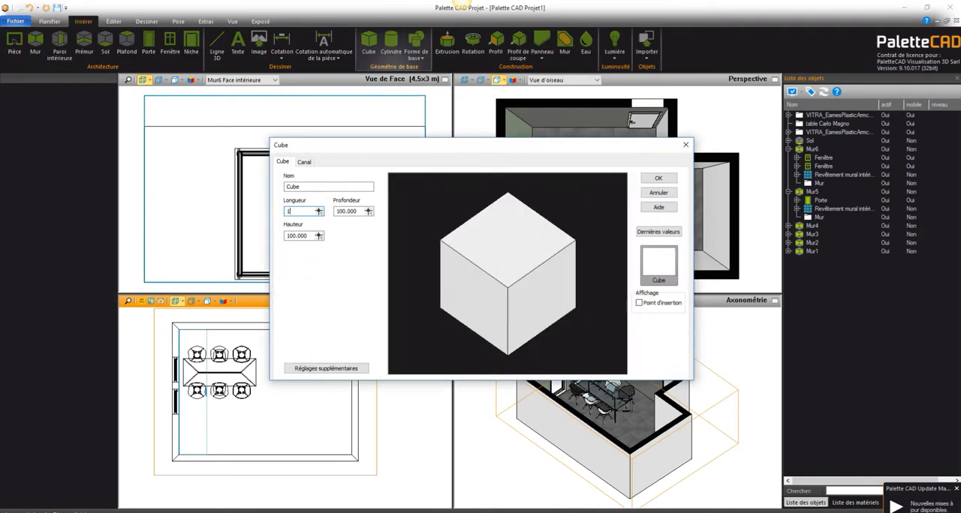
text(20)
key(Tab)
text(2)
key(Tab)
text(120)
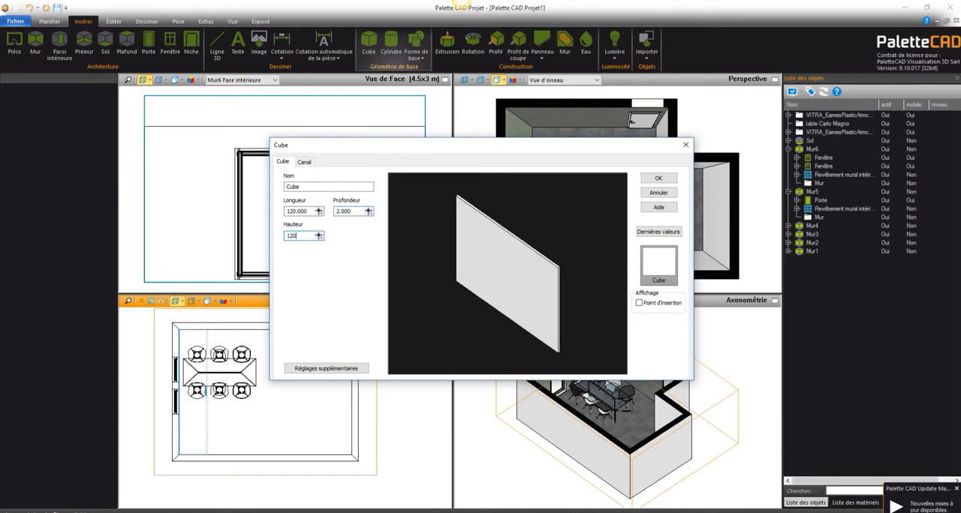
click(658, 178)
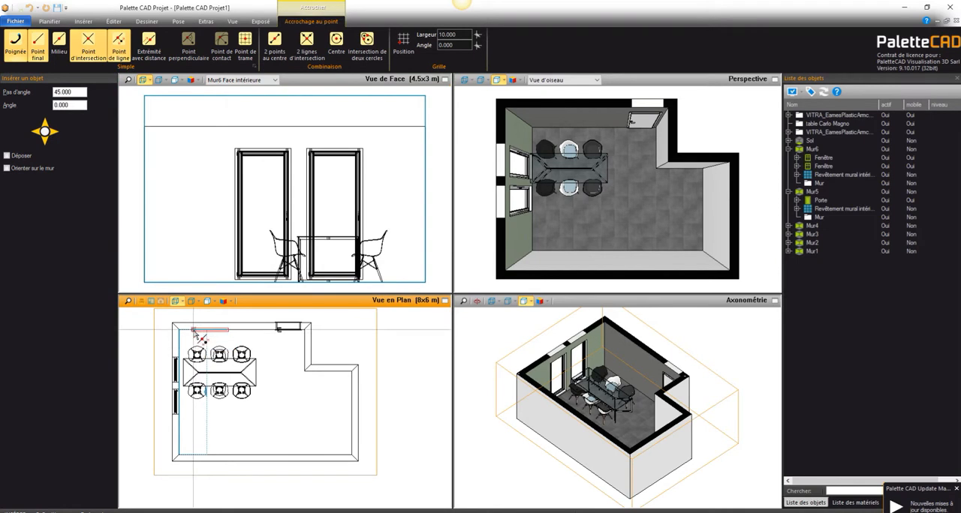
click(194, 333)
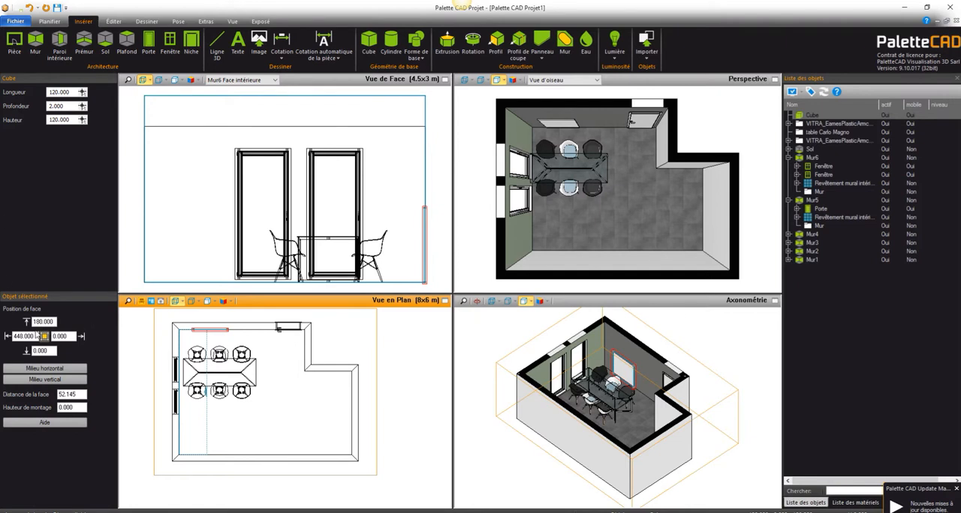
Step: Raise the thin square panel on the door wall to 70 above the floor
double_click(51, 351)
text(70)
key(Return)
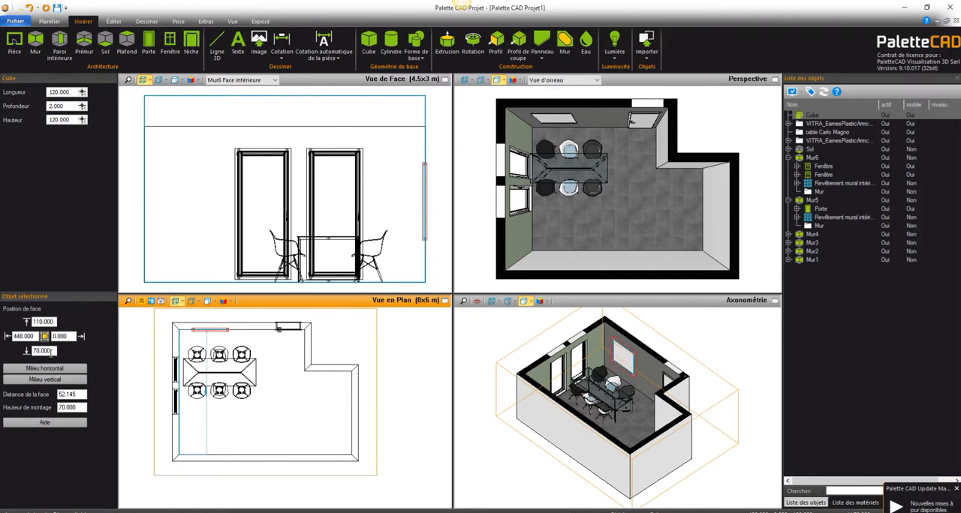
click(274, 433)
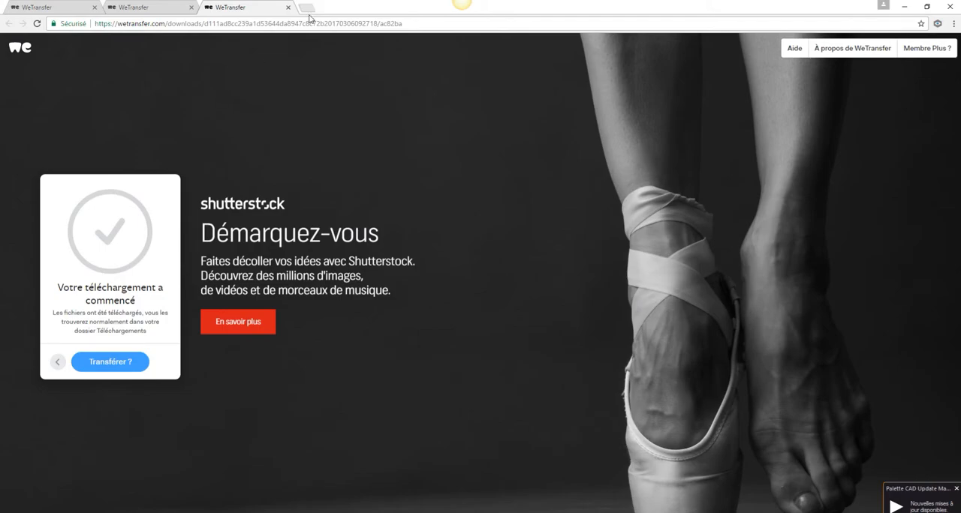
Step: Search Google for "tableau visage abstrait" in a new browser tab
click(306, 8)
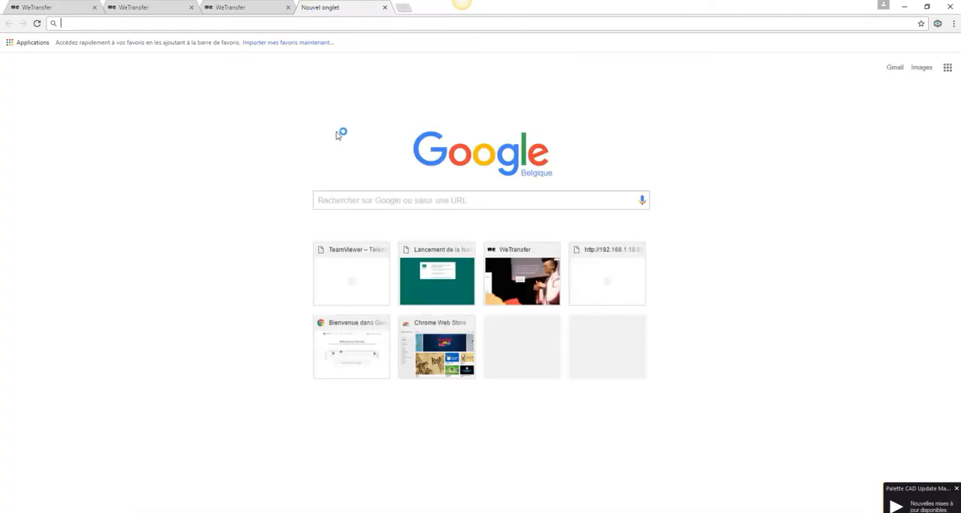
click(345, 201)
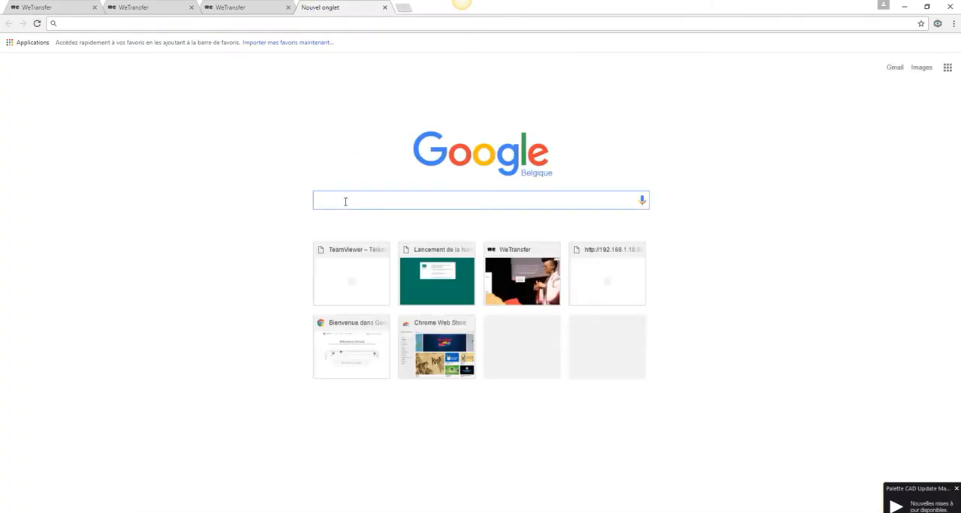
text(tableau visage a)
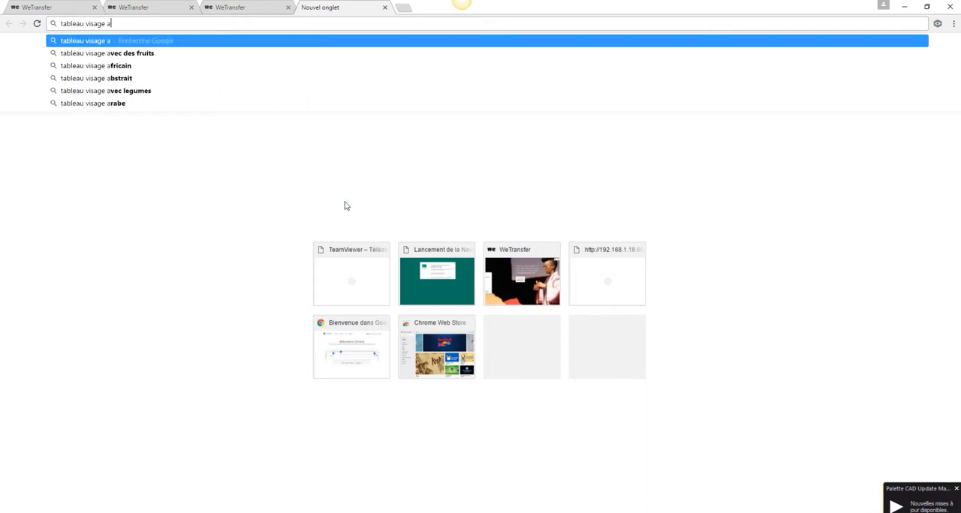
text(bstrait)
key(Return)
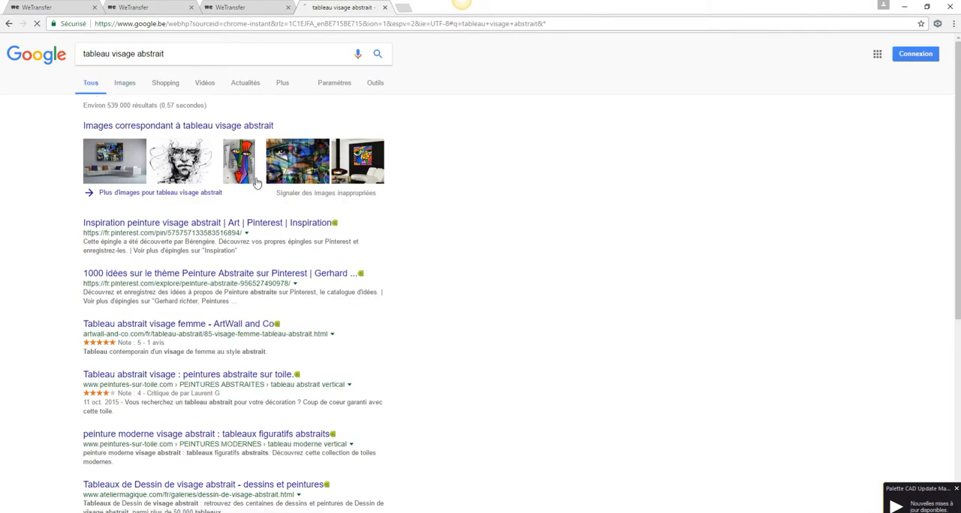
Step: Browse the image results for "tableau visage abstrait" and copy the black-and-white sketched face image
click(120, 84)
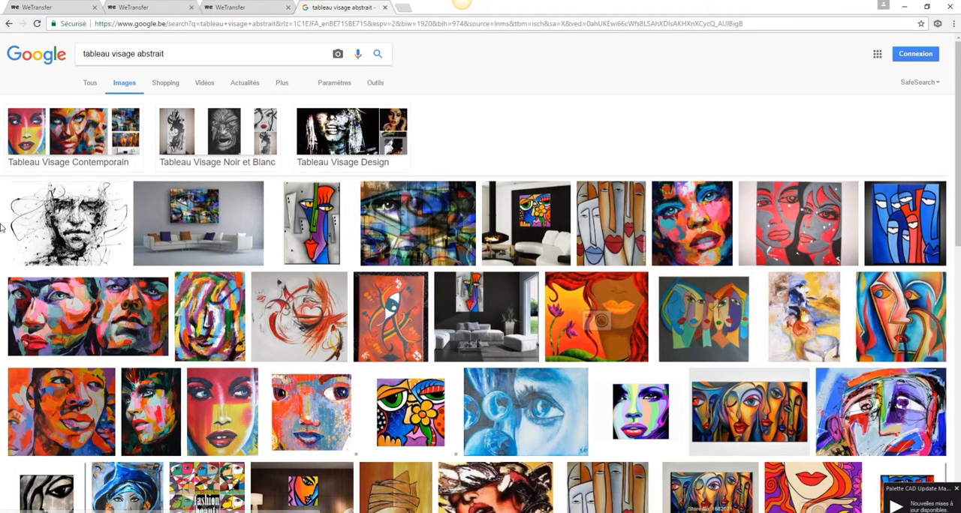
scroll(166, 270, down, 1)
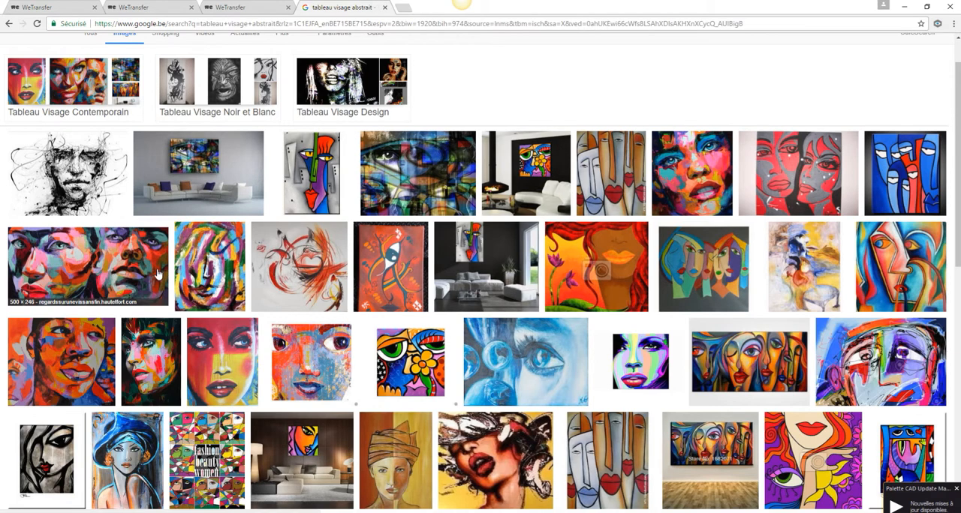
scroll(151, 266, down, 4)
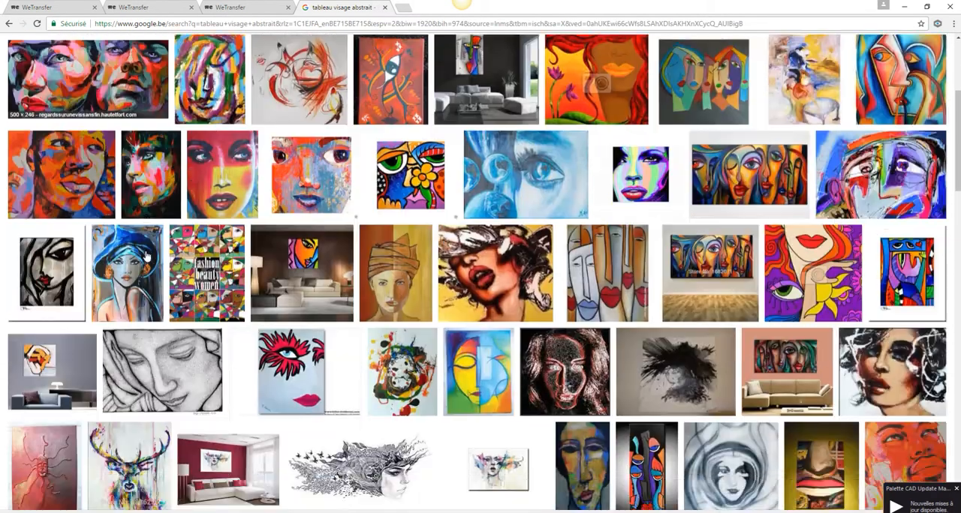
scroll(147, 257, down, 4)
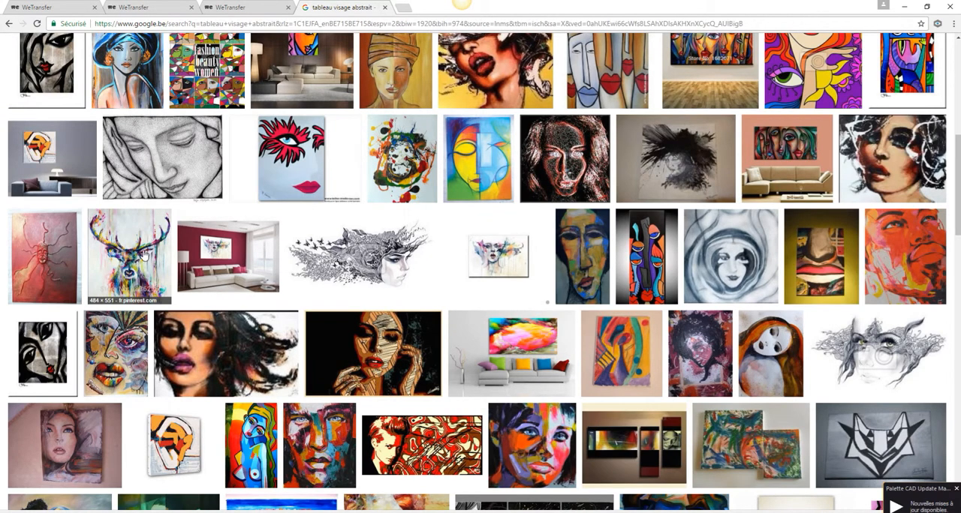
scroll(135, 242, down, 5)
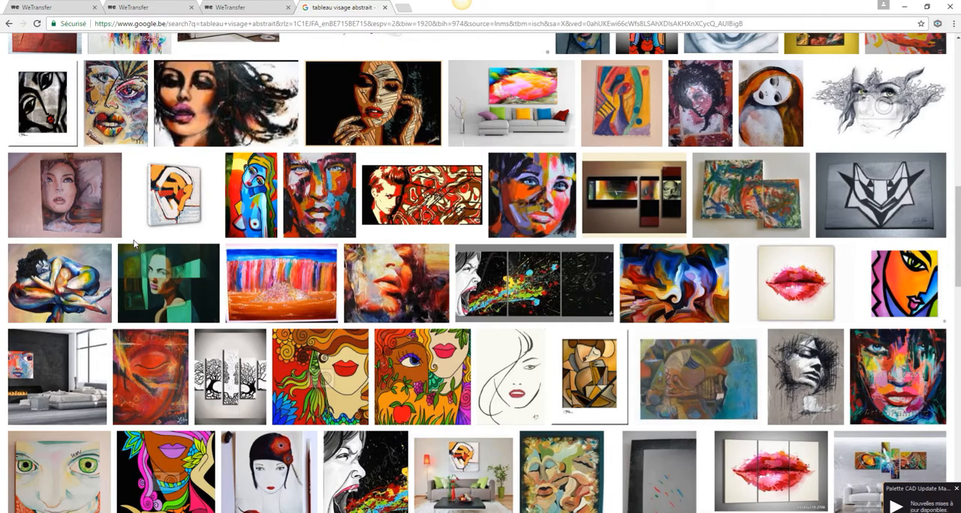
scroll(135, 242, up, 10)
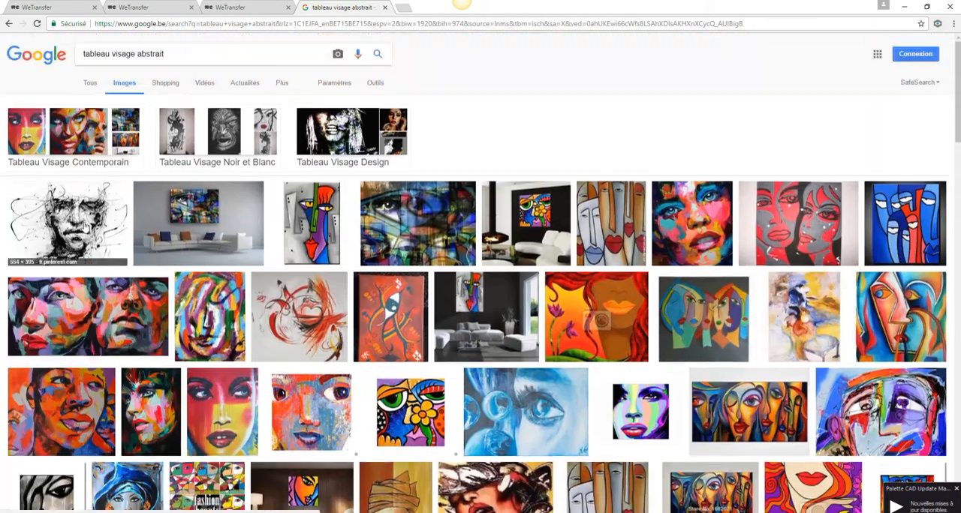
right_click(85, 226)
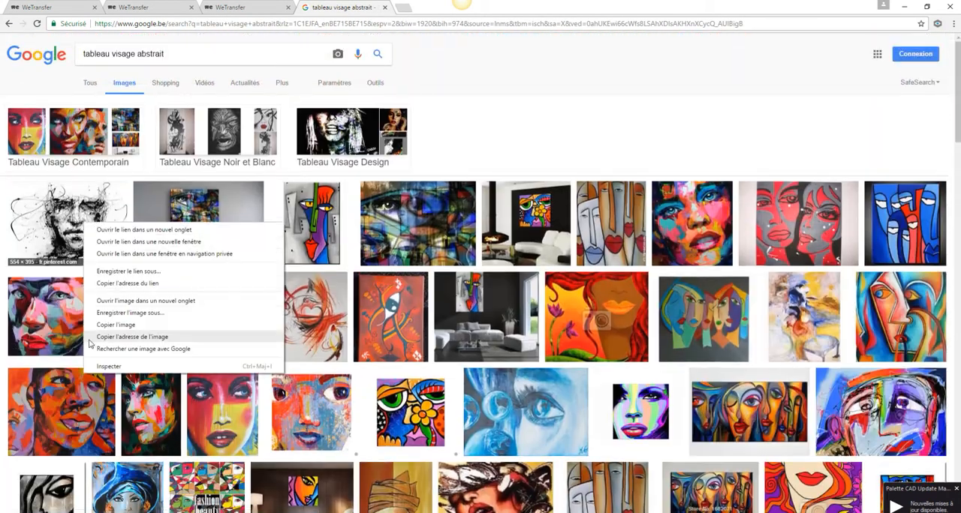
click(120, 327)
Step: Switch to Palette CAD and open the Toiles folder under Personnels Matériaux in the material catalogue
key(alt+Tab)
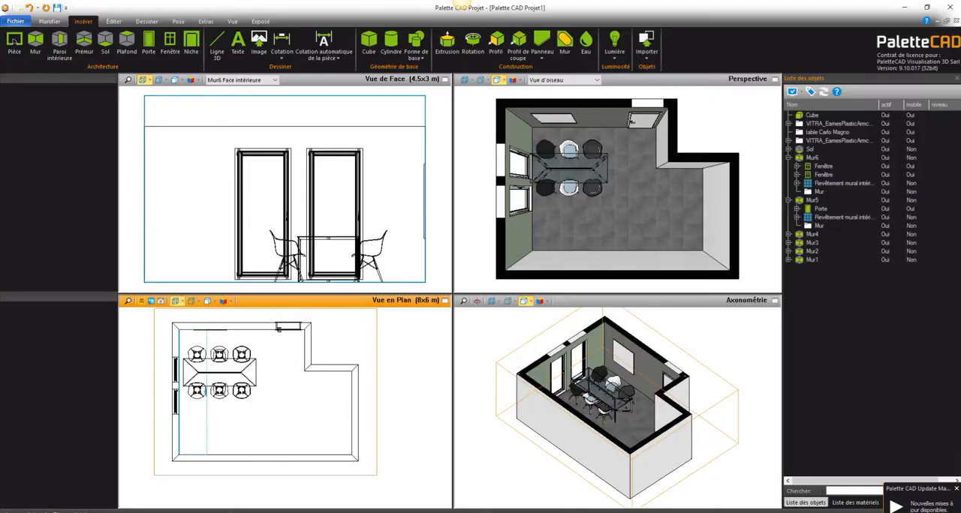
click(50, 21)
click(56, 44)
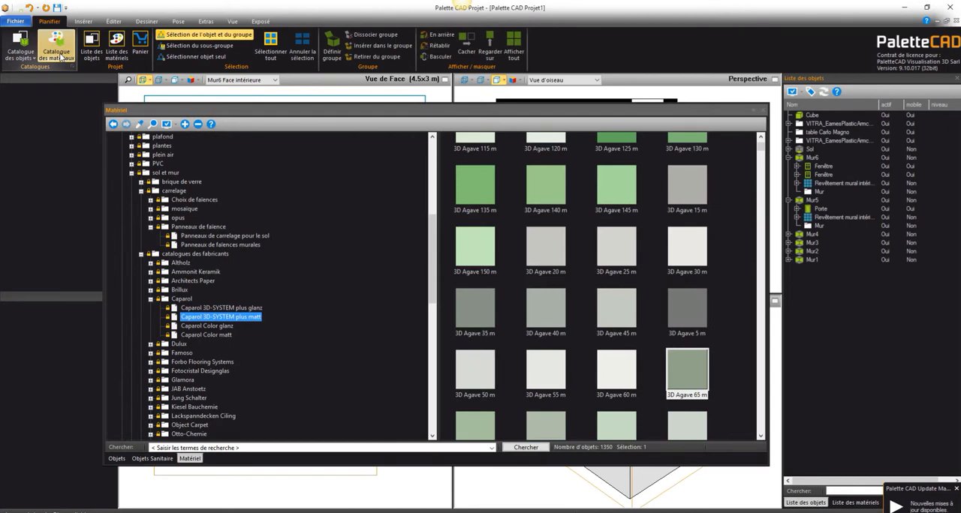
scroll(234, 232, up, 5)
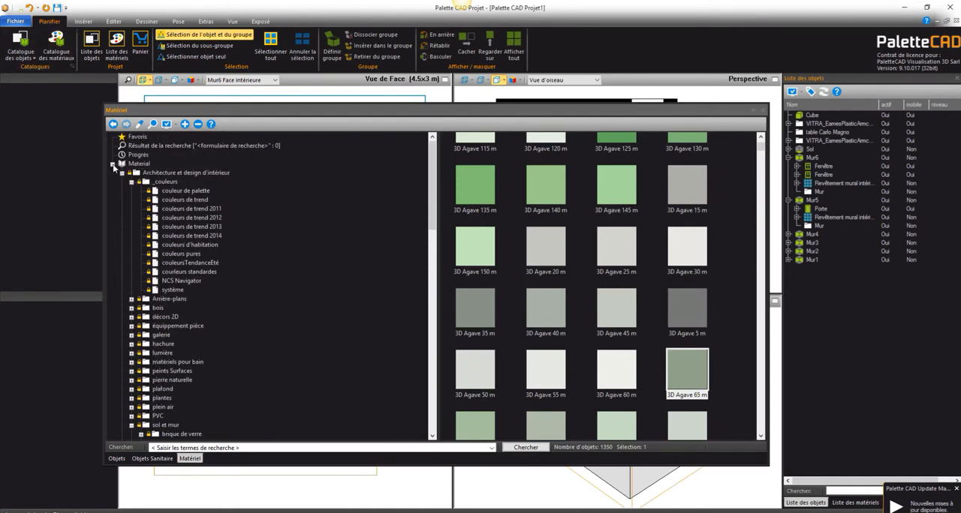
double_click(144, 174)
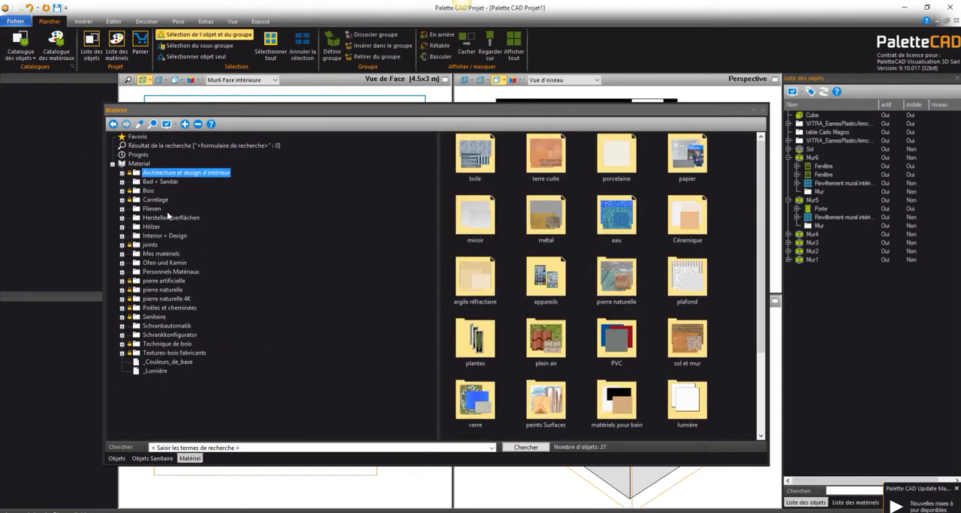
click(165, 274)
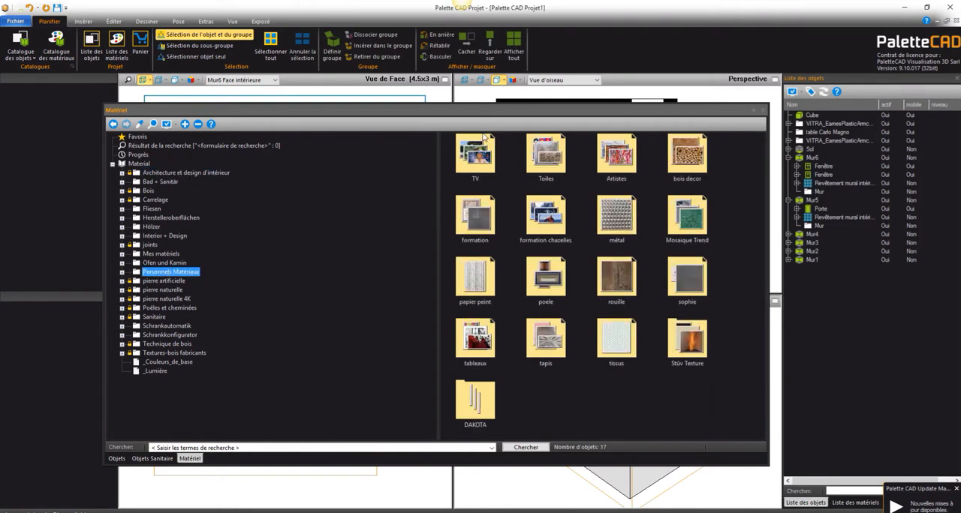
double_click(547, 158)
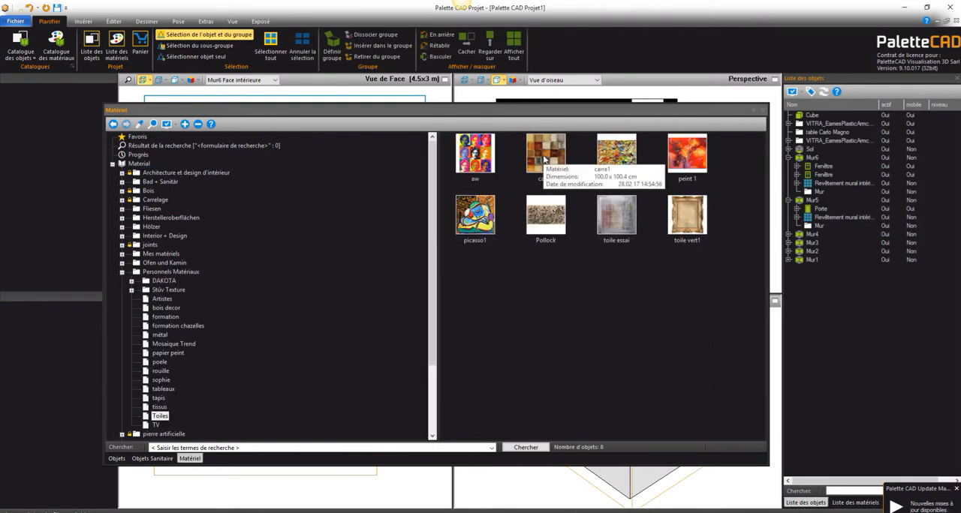
Step: Create a material named "visage crayon" in Toiles, using the copied image as its texture and fitting it to the surface
right_click(476, 272)
click(502, 279)
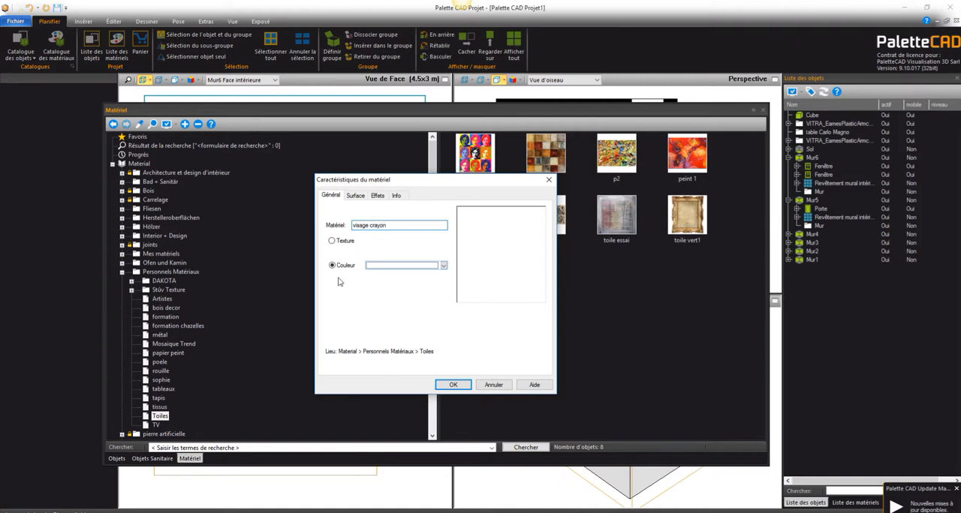
click(333, 240)
click(399, 253)
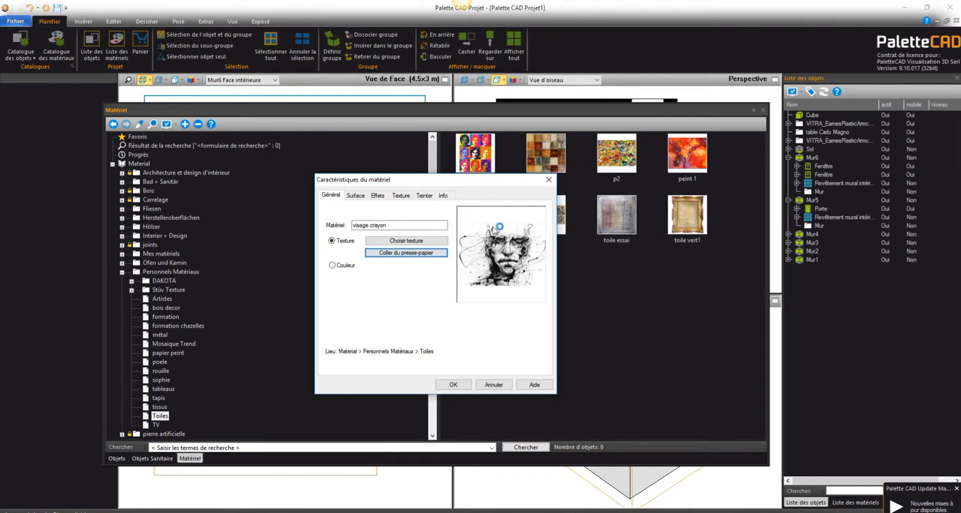
click(400, 196)
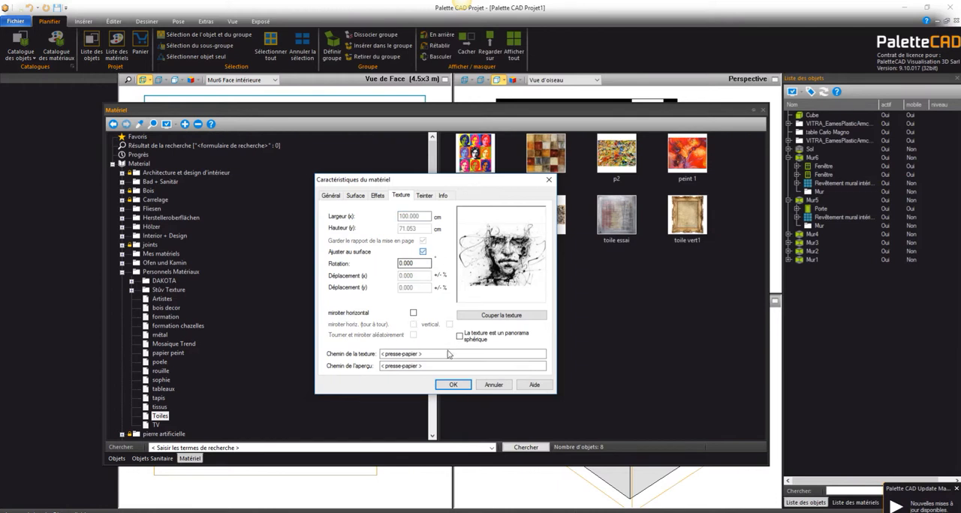
click(453, 384)
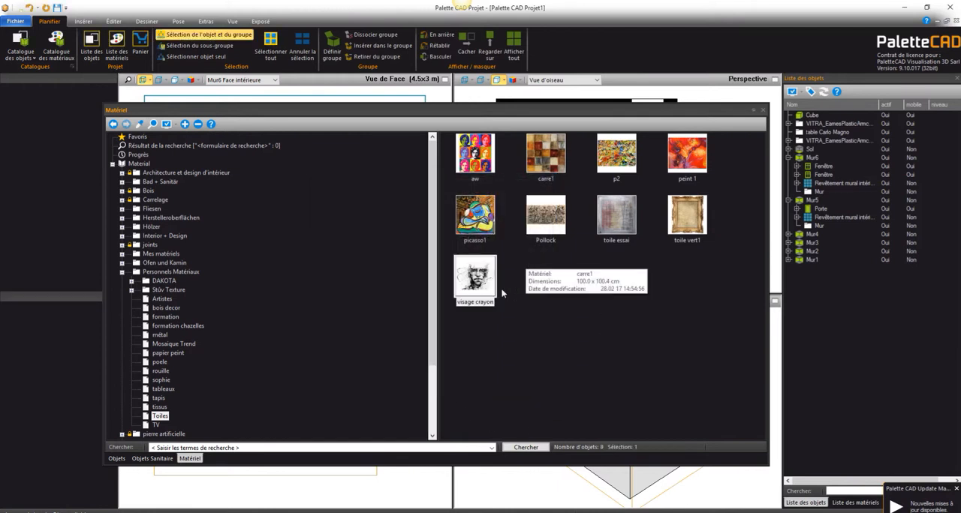
Step: Apply the visage crayon material to the thin square panel on the door wall and inspect it up close
drag(475, 280, 627, 366)
middle_drag(640, 369, 662, 394)
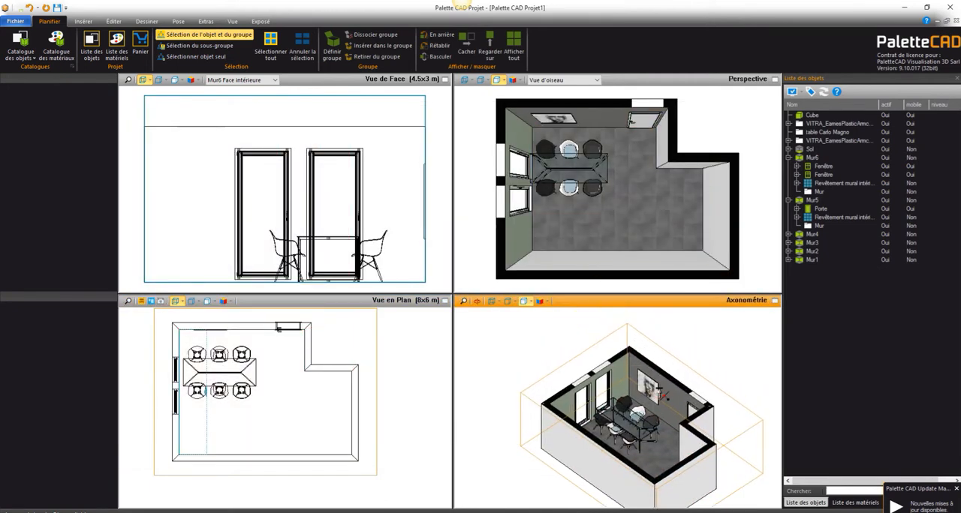
scroll(660, 393, up, 6)
scroll(661, 394, down, 3)
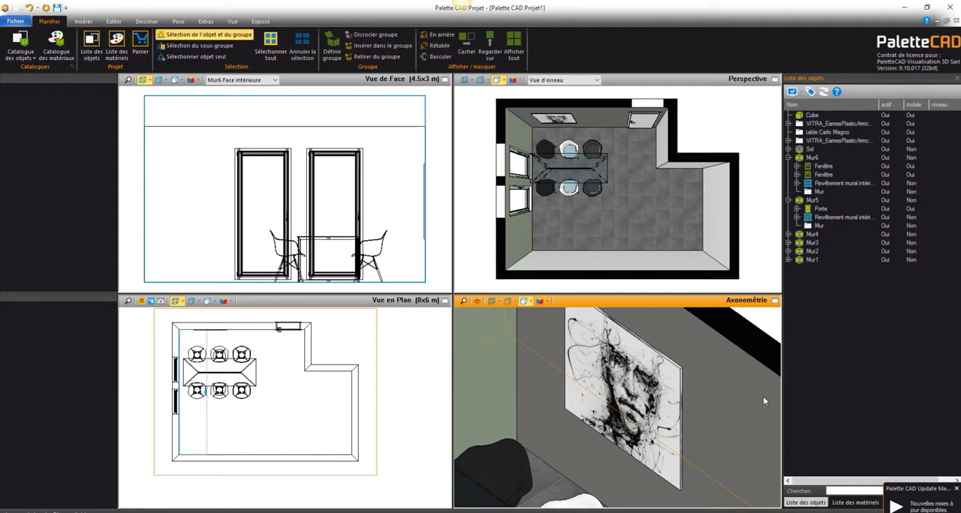
scroll(672, 443, down, 6)
scroll(670, 426, down, 1)
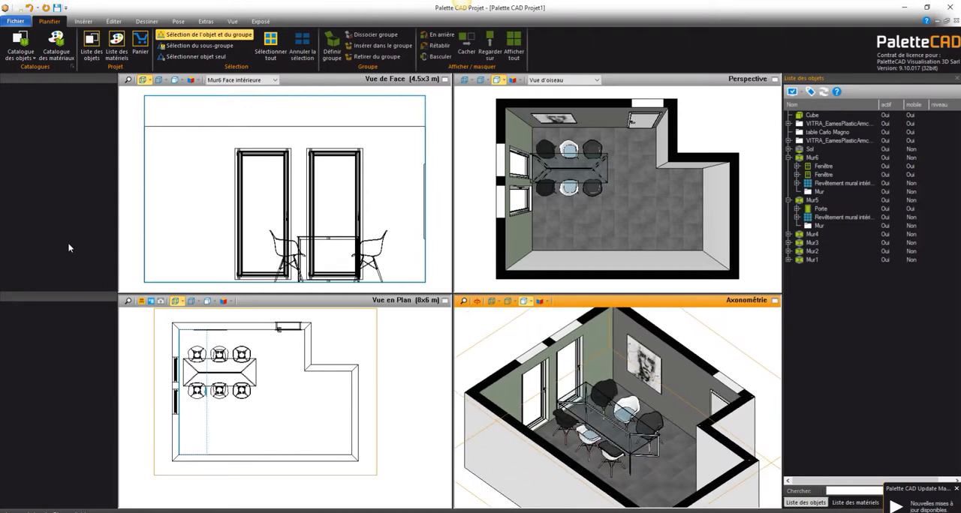
Step: Open the sideboards + buffet folder in the object catalogue, under habitation et mobilier, armoires + vitrines
click(23, 43)
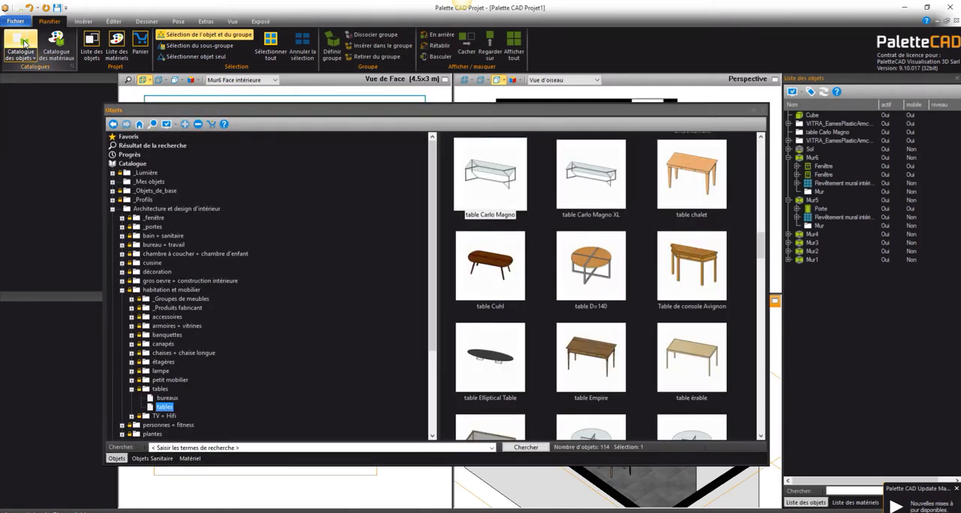
click(113, 209)
double_click(679, 347)
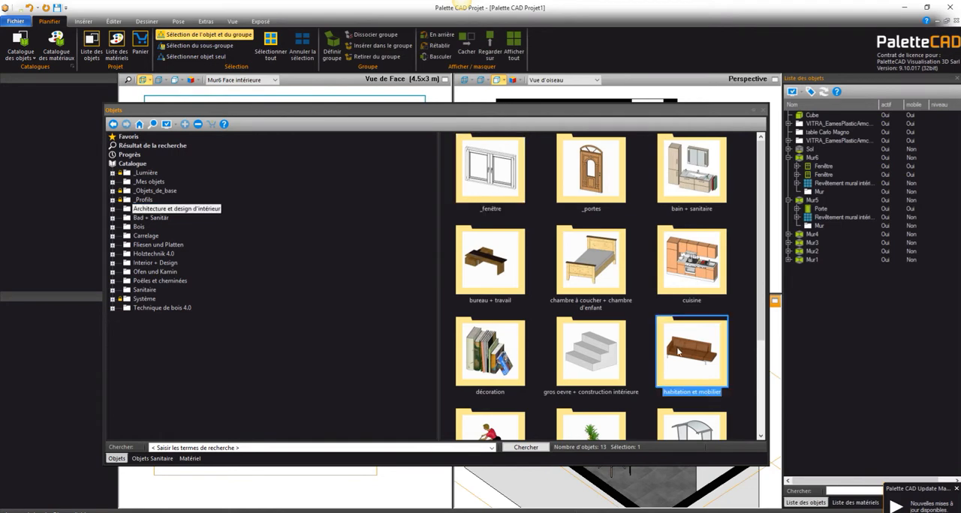
scroll(484, 211, down, 1)
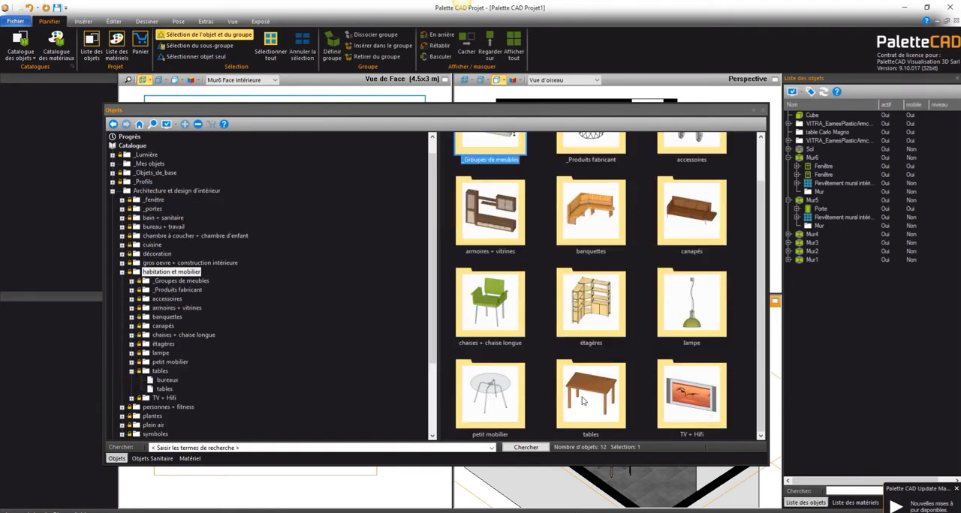
double_click(509, 216)
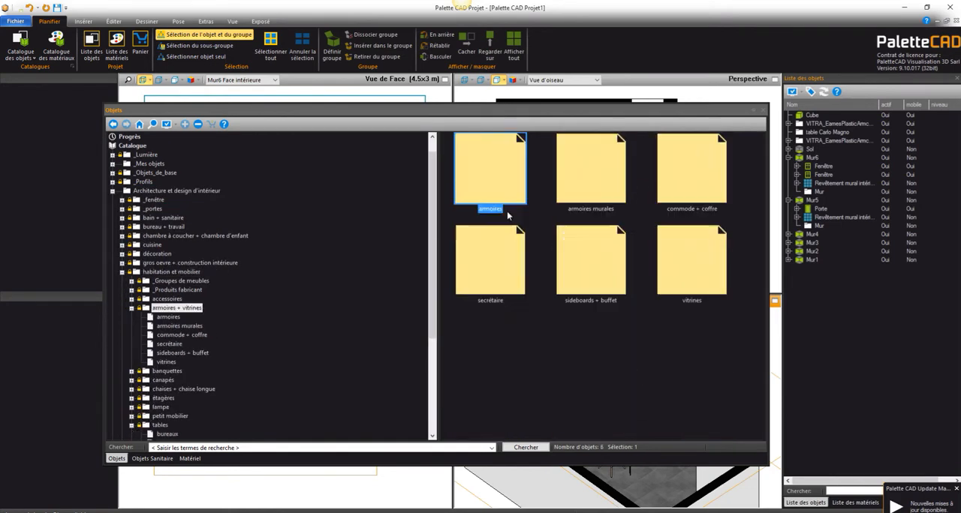
double_click(586, 262)
scroll(583, 277, down, 5)
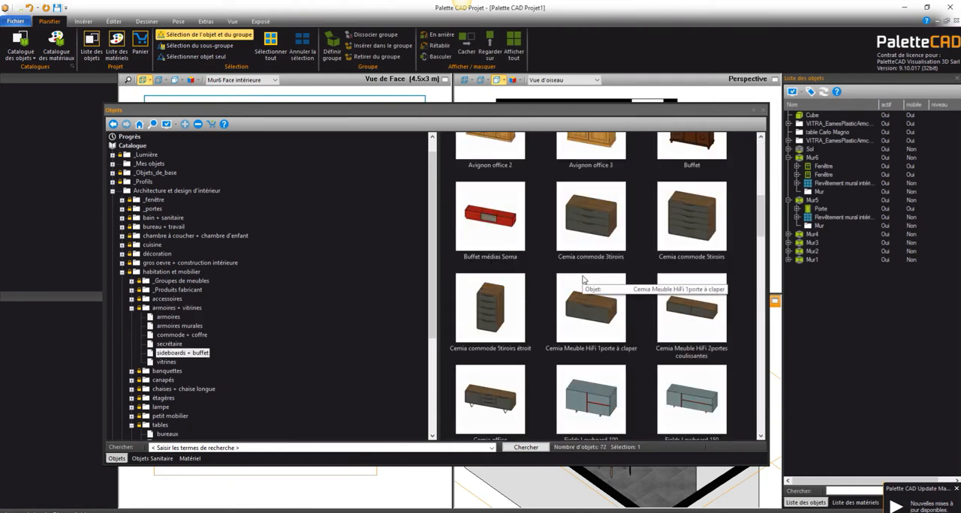
Step: Insert the Cemia Meuble HiFi 2portes coulissantes in plan against the door wall, in the corner beside the window wall
click(676, 315)
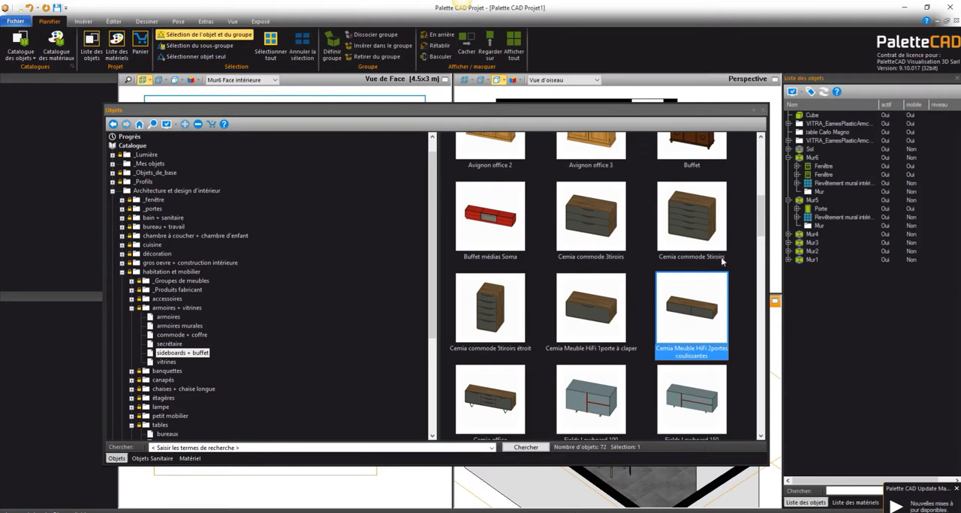
double_click(677, 322)
scroll(208, 338, up, 3)
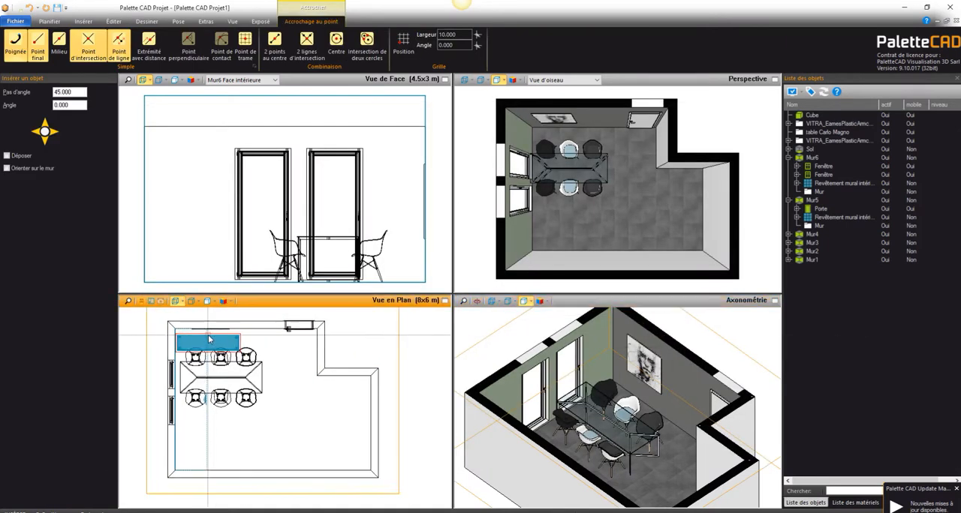
scroll(208, 335, up, 1)
scroll(213, 332, up, 1)
click(207, 328)
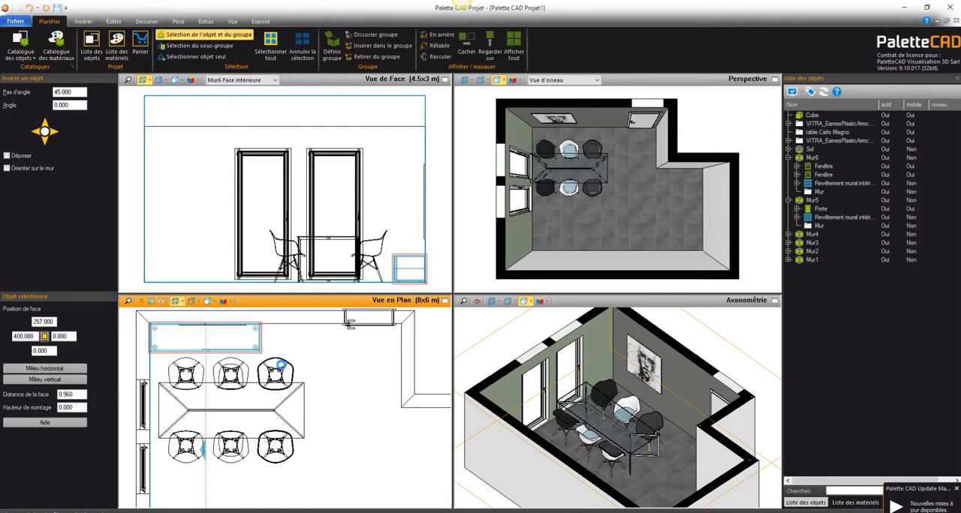
middle_drag(233, 341, 241, 362)
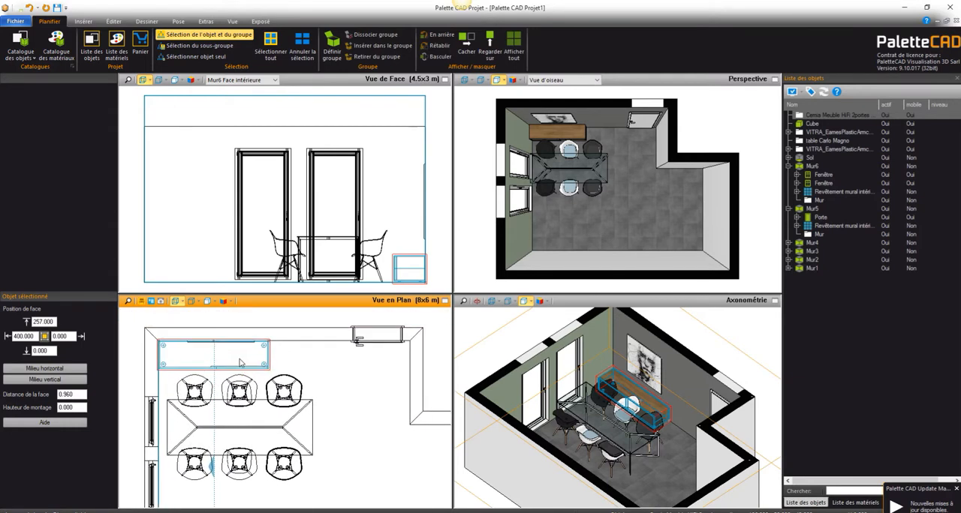
Step: Set the level of the HiFi cabinet's upper edge to 70 and deselect the cabinet
key(n)
click(413, 262)
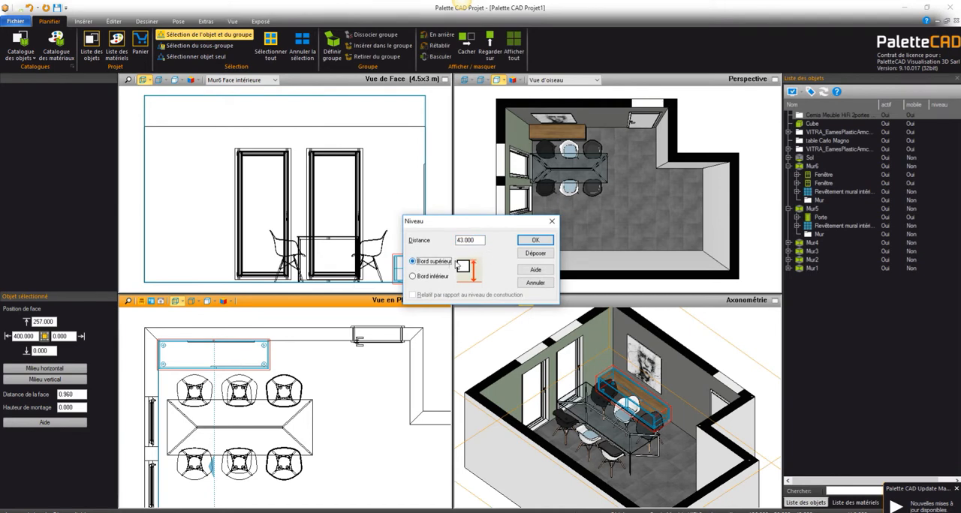
double_click(469, 240)
text(7.)
text(0)
key(Return)
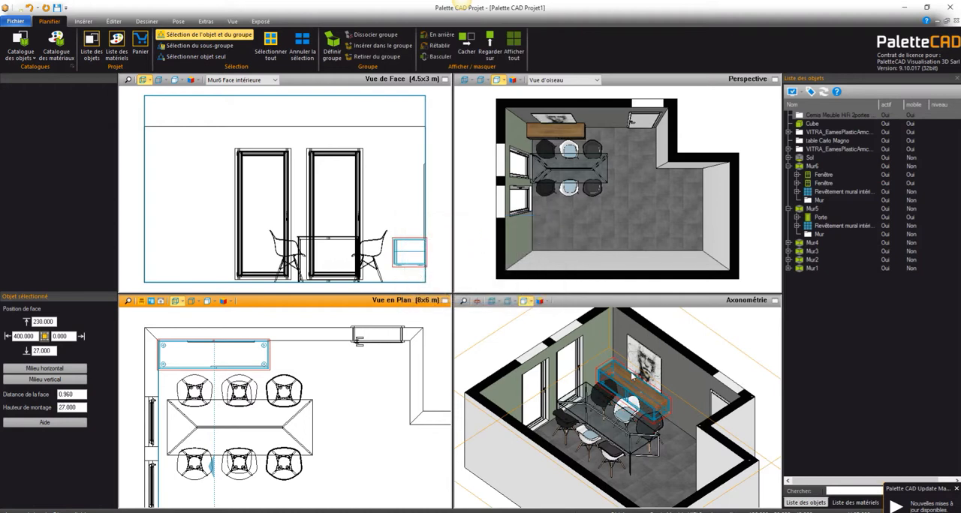
click(769, 430)
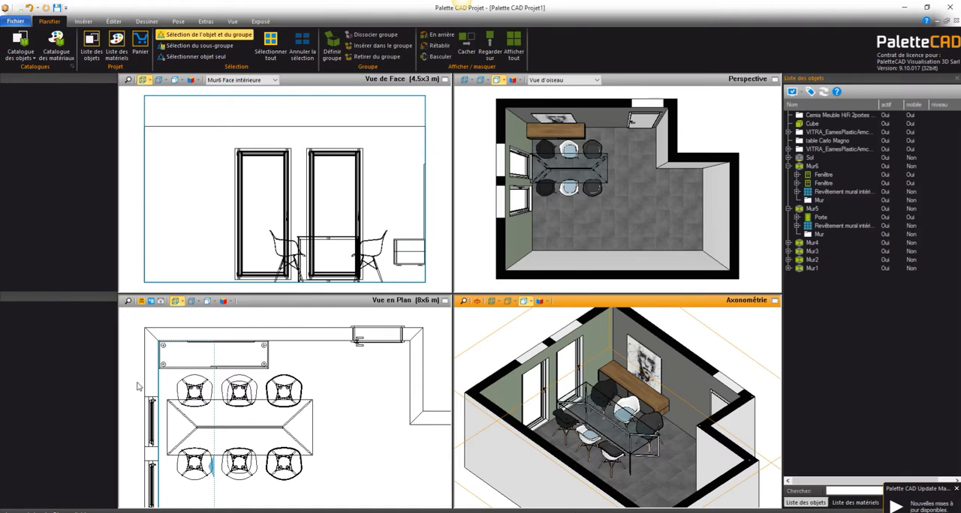
Step: Select the table with all six armchairs in plan and move them together away from the HiFi cabinet and slightly off the window wall
drag(139, 374, 342, 500)
scroll(287, 410, down, 5)
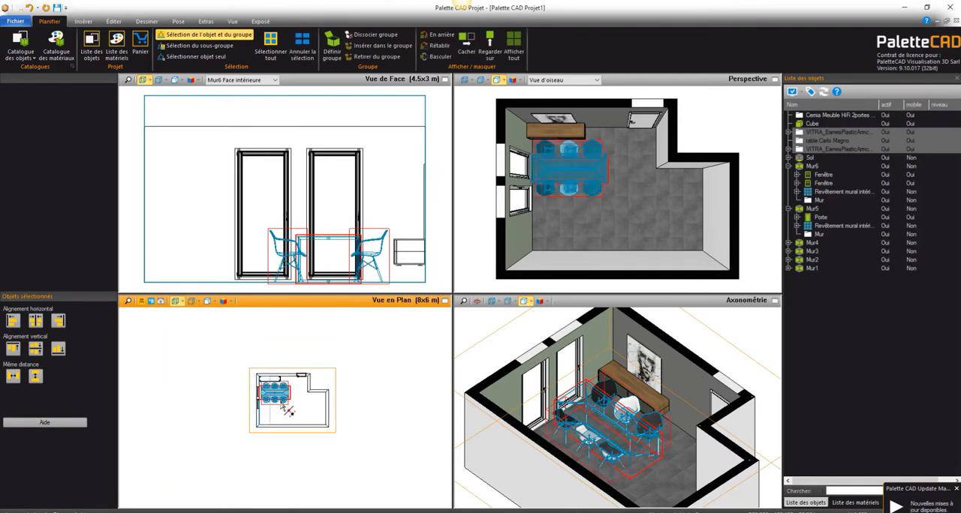
drag(283, 408, 282, 412)
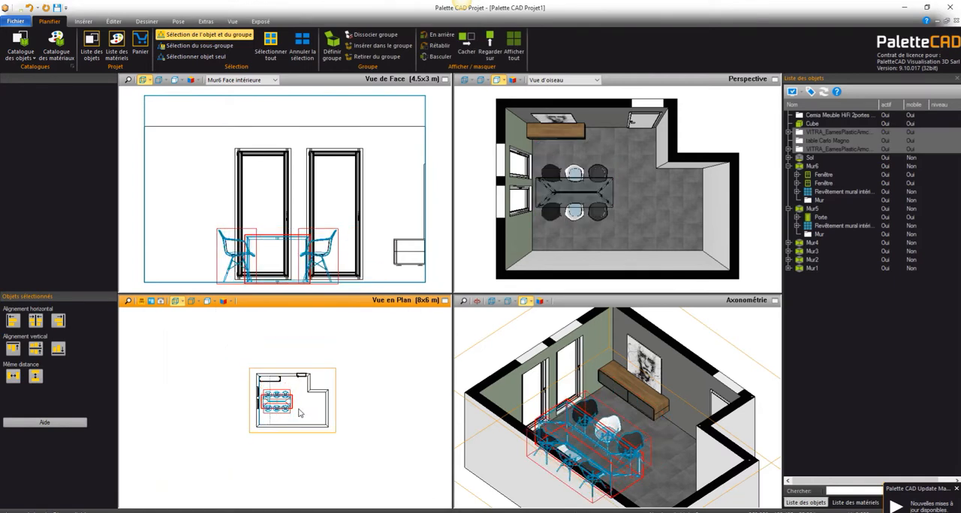
scroll(304, 396, up, 5)
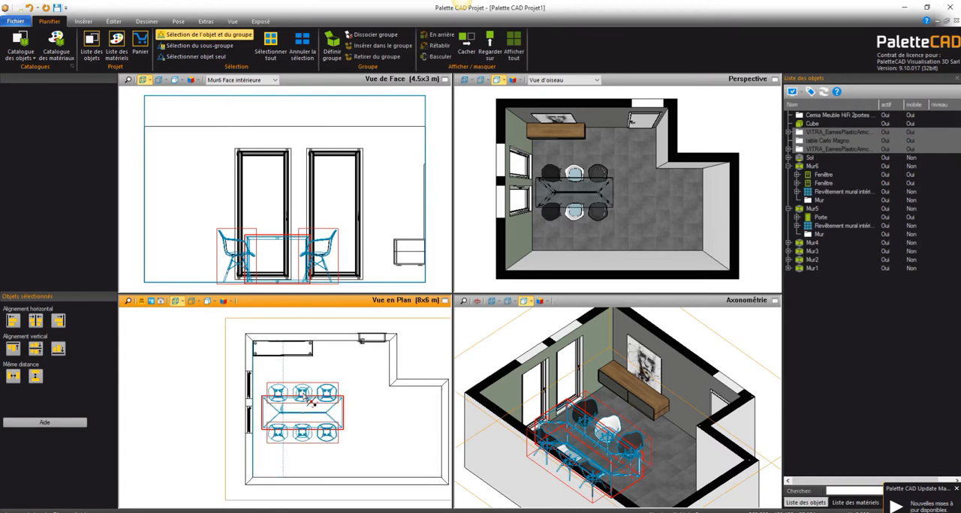
Step: Shift the table with its six armchairs slightly closer to the HiFi cabinet in plan and deselect them
drag(311, 404, 310, 399)
click(366, 444)
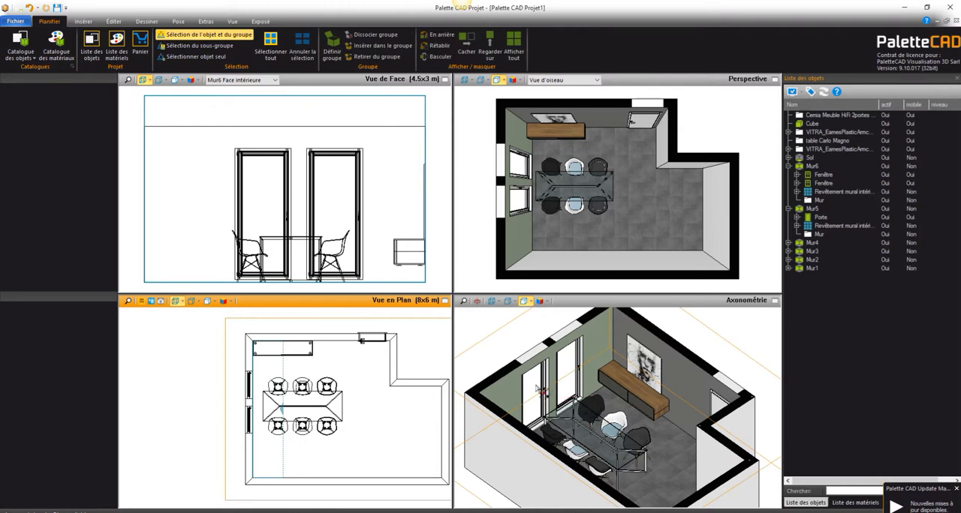
Step: Open the pierre naturelle folder in the material catalogue, under Architecture et design d'intérieur
click(47, 51)
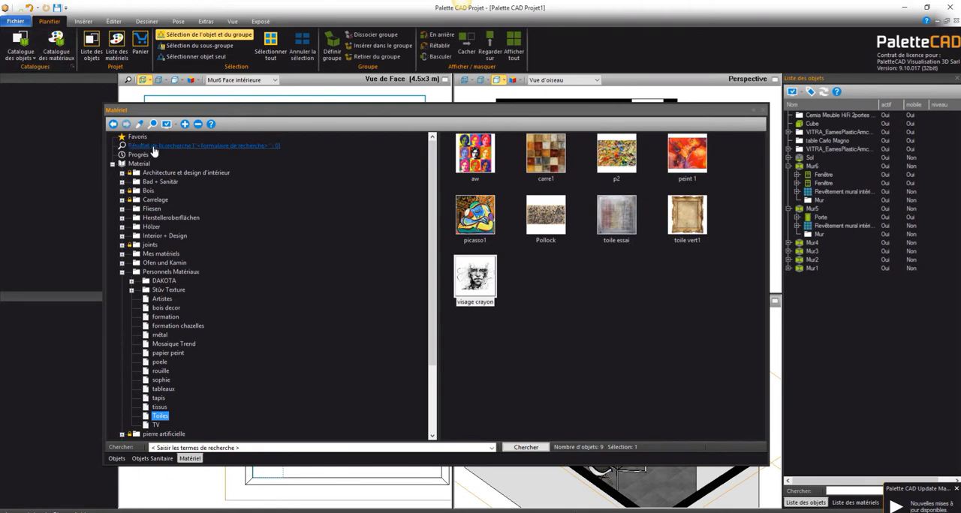
click(156, 174)
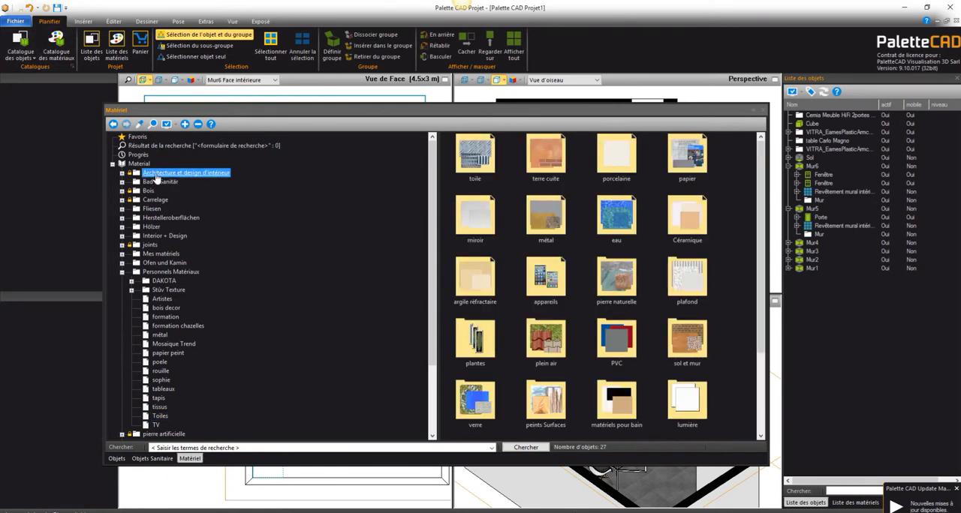
click(123, 174)
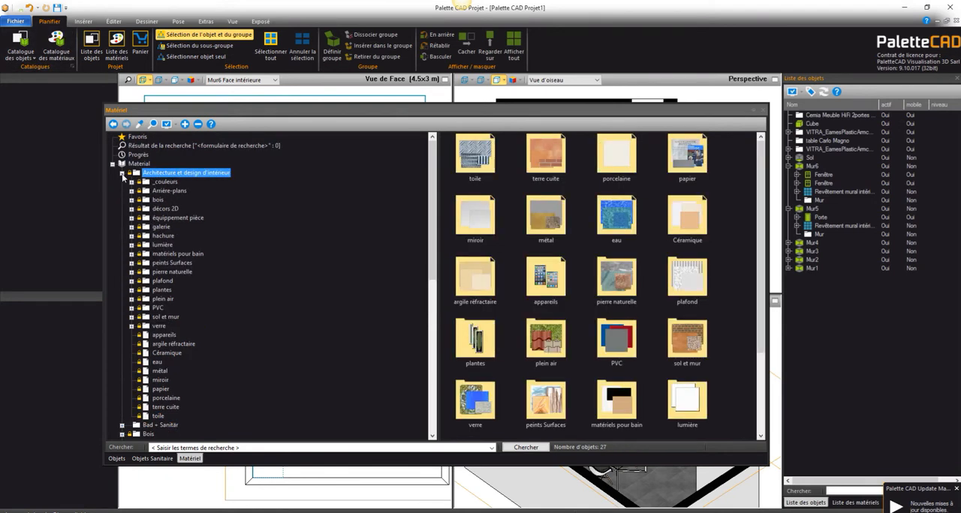
drag(757, 164, 764, 271)
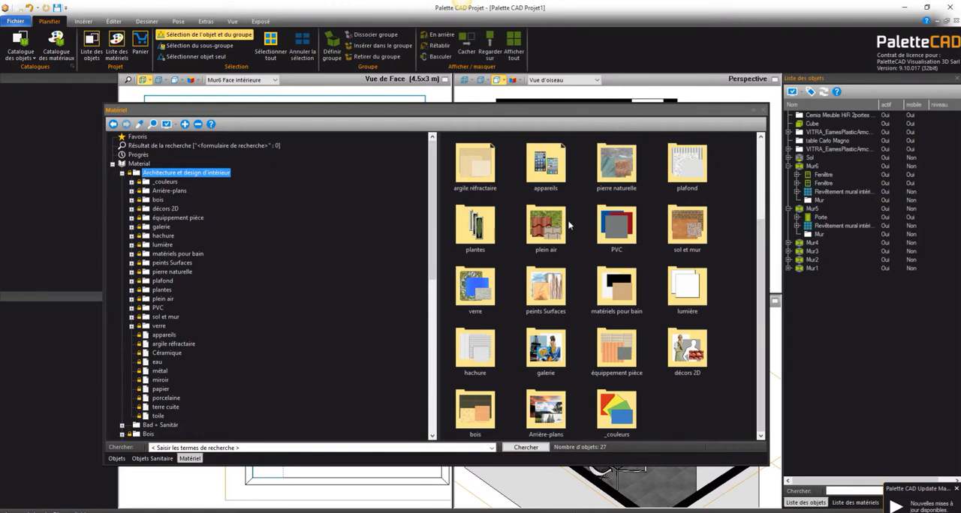
scroll(600, 278, up, 2)
double_click(599, 278)
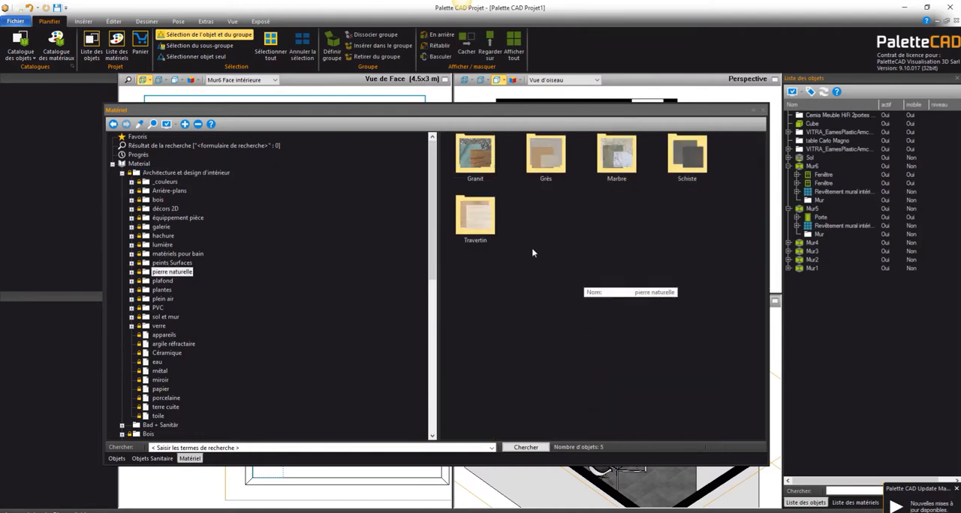
Step: Apply the pnat_Marbre_blanc_cd material from the Marbre folder to the HiFi cabinet in the axonometric view
click(601, 150)
double_click(600, 152)
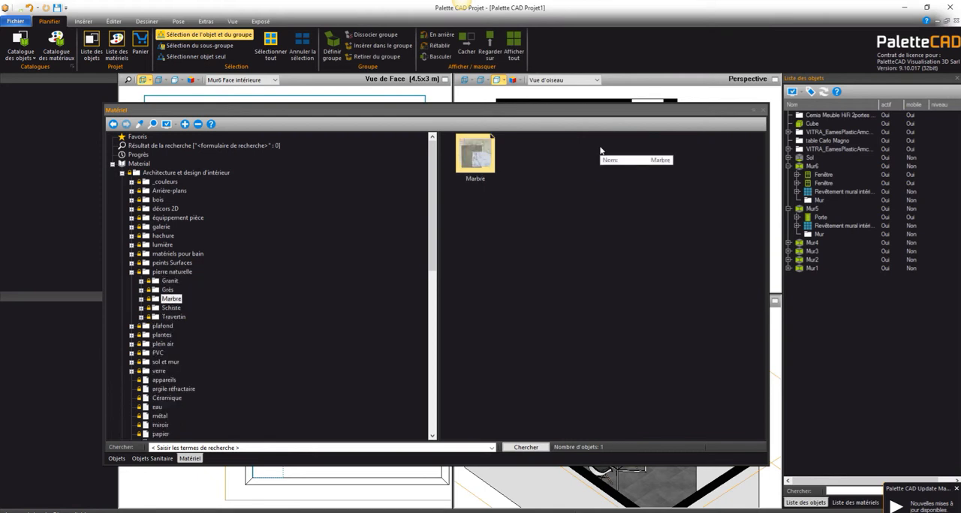
double_click(475, 154)
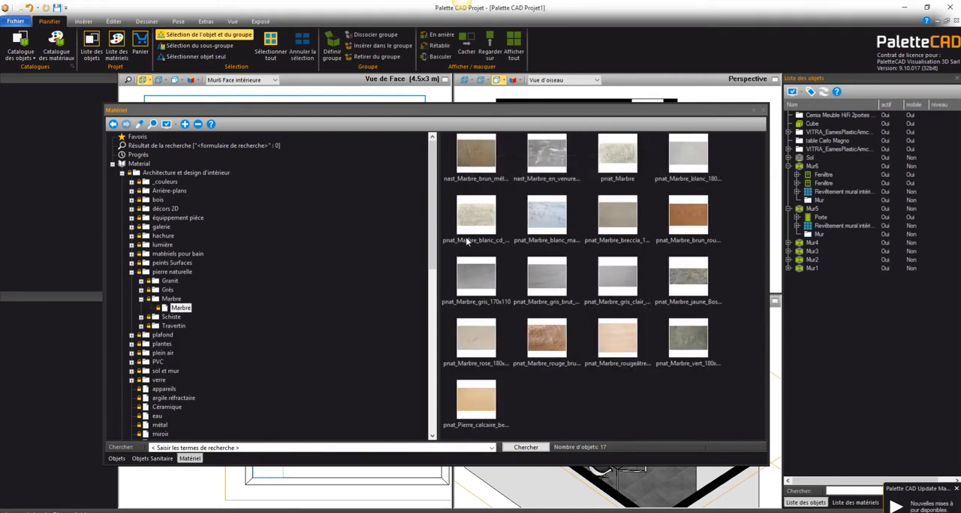
drag(467, 240, 653, 403)
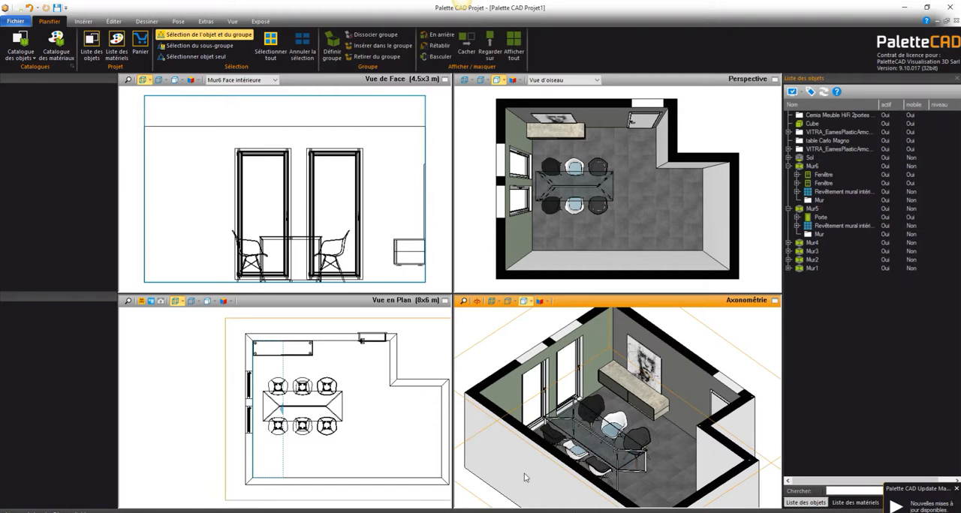
Step: Place Caméra1 near the wall opposite the door, aim it across the table at the cabinet corner, and set its eye level to about 137
click(158, 301)
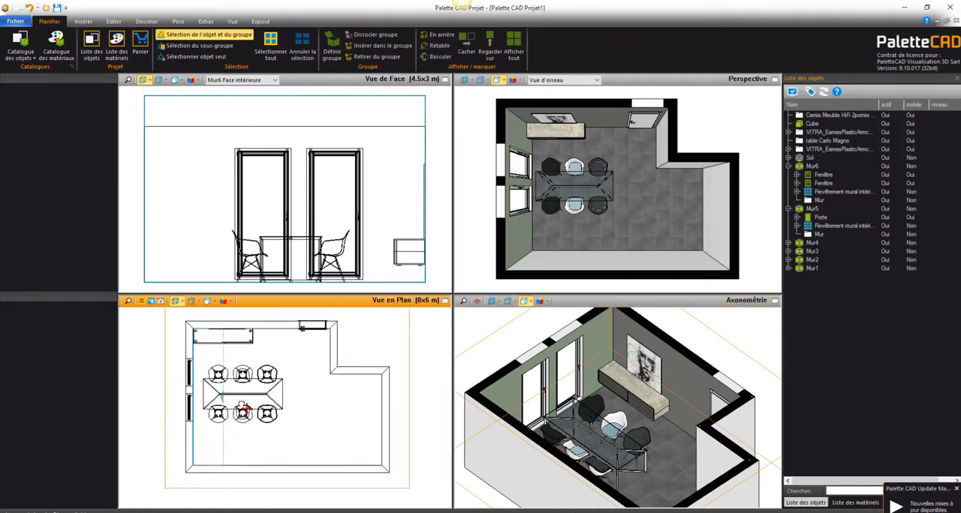
click(159, 302)
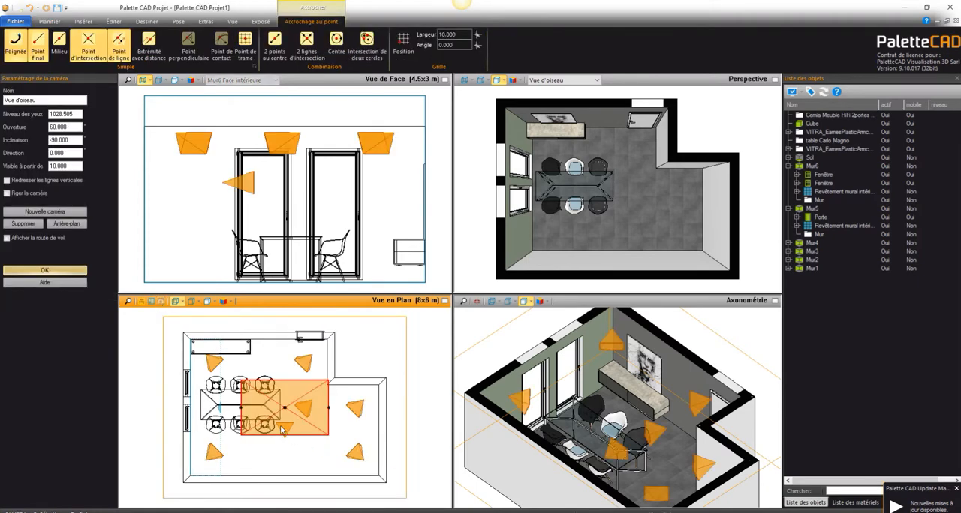
click(283, 433)
drag(285, 438, 331, 464)
drag(291, 366, 218, 368)
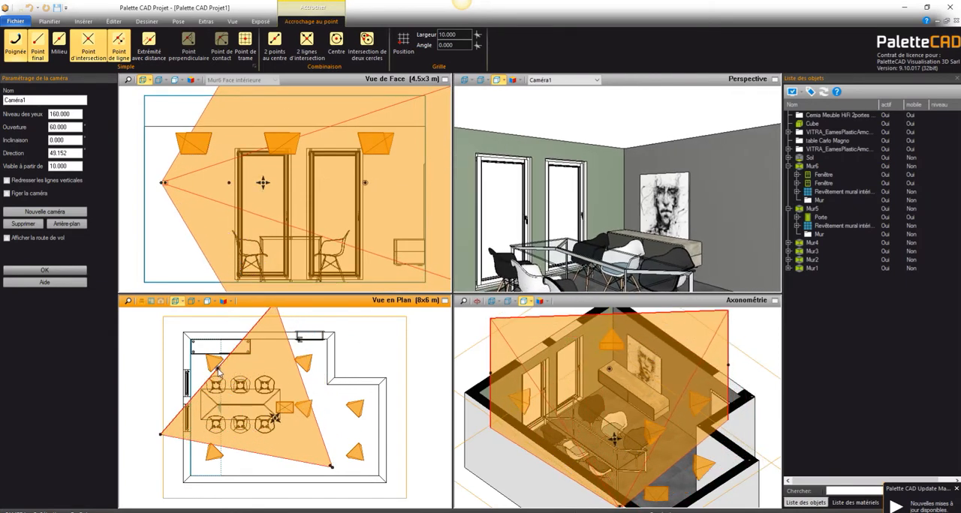
mouse_move(620, 235)
middle_down()
mouse_move(617, 263)
mouse_move(618, 253)
middle_up()
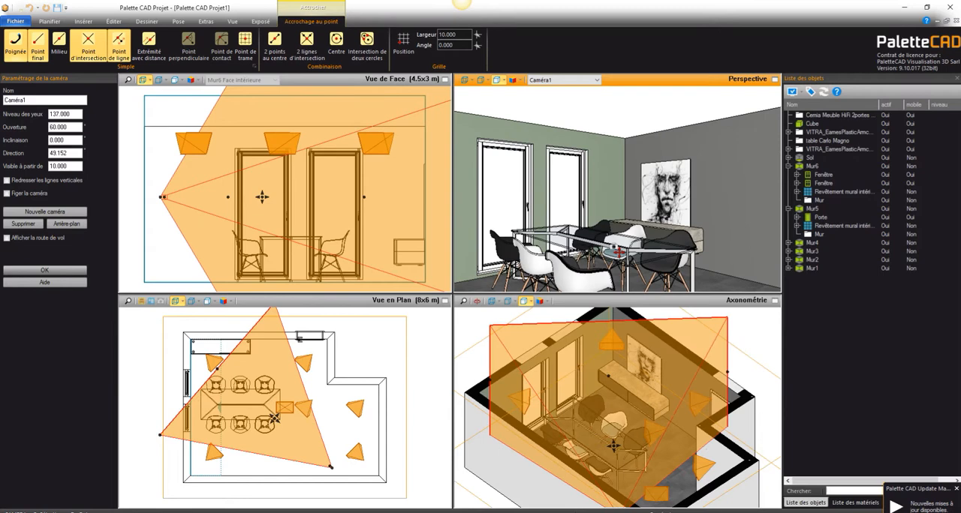
click(35, 271)
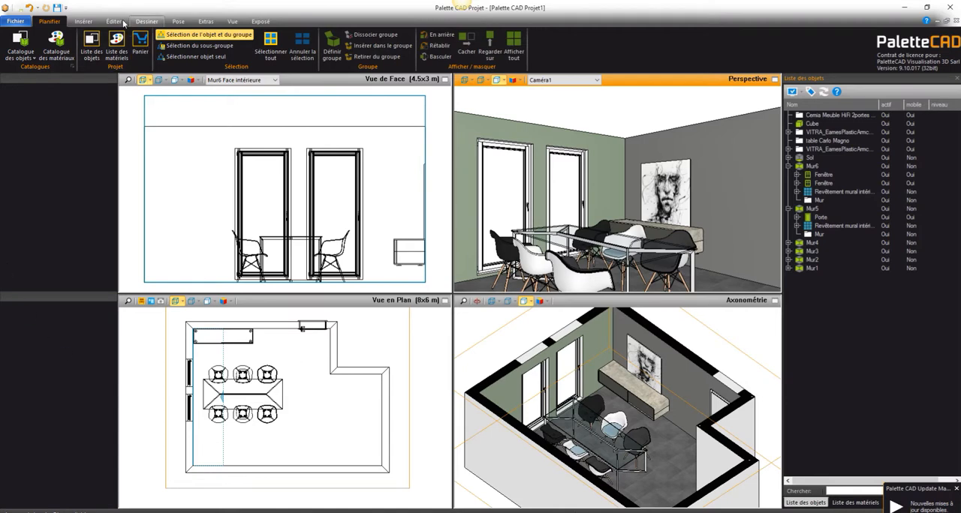
Step: Create an immobile blanc_nacre ceiling 10 thick over the whole room and deselect it
click(95, 22)
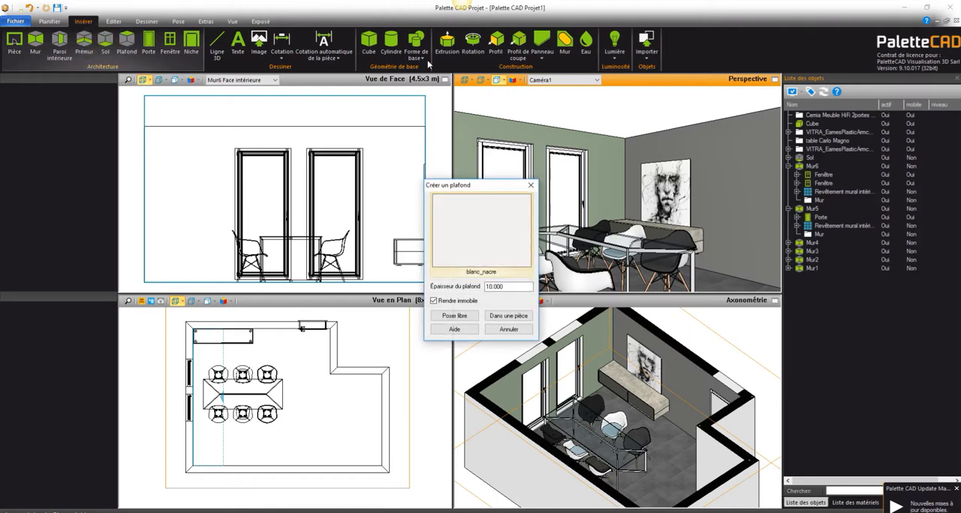
click(510, 318)
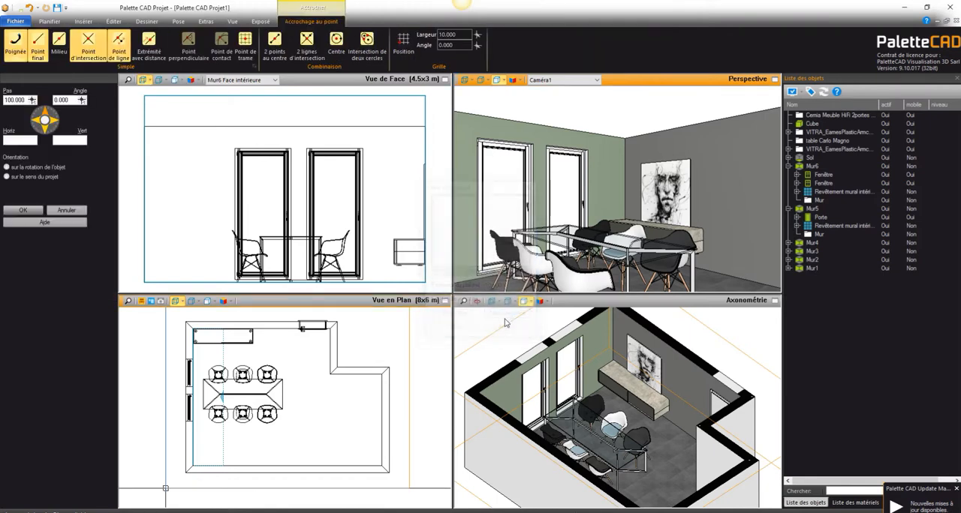
click(201, 353)
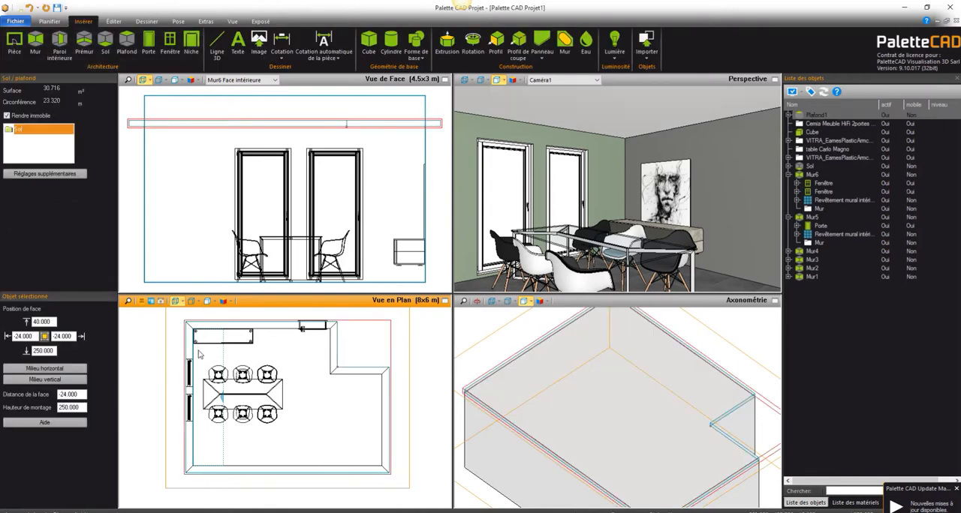
click(401, 358)
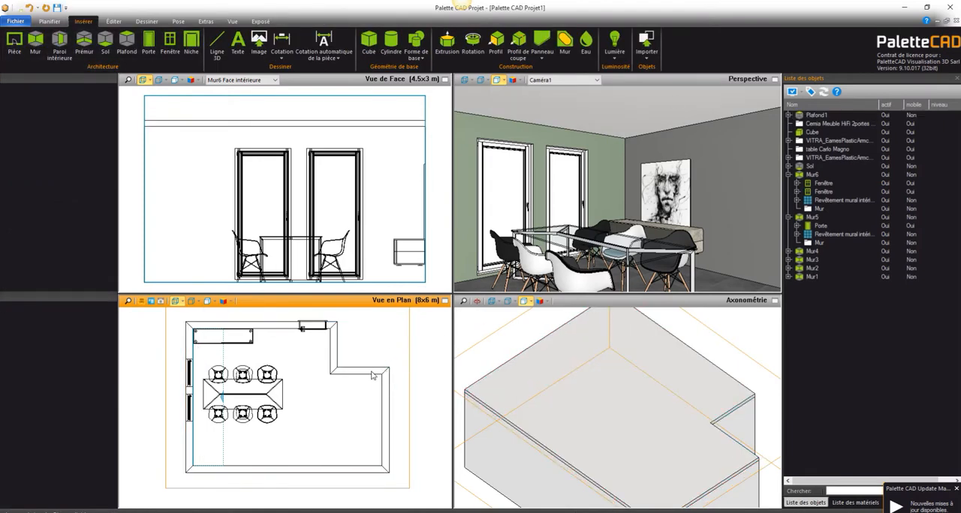
Step: Enable a background image for Caméra1 and open the material selection for it
click(162, 301)
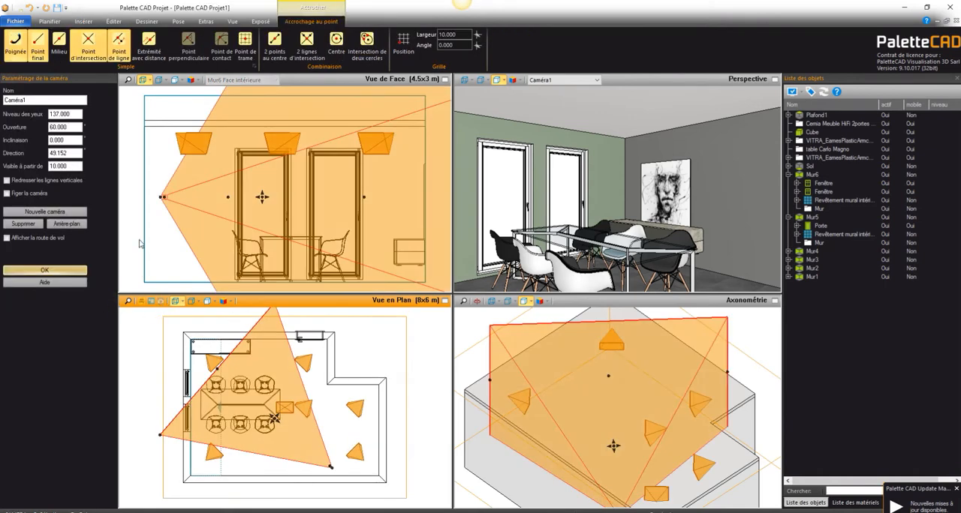
click(67, 227)
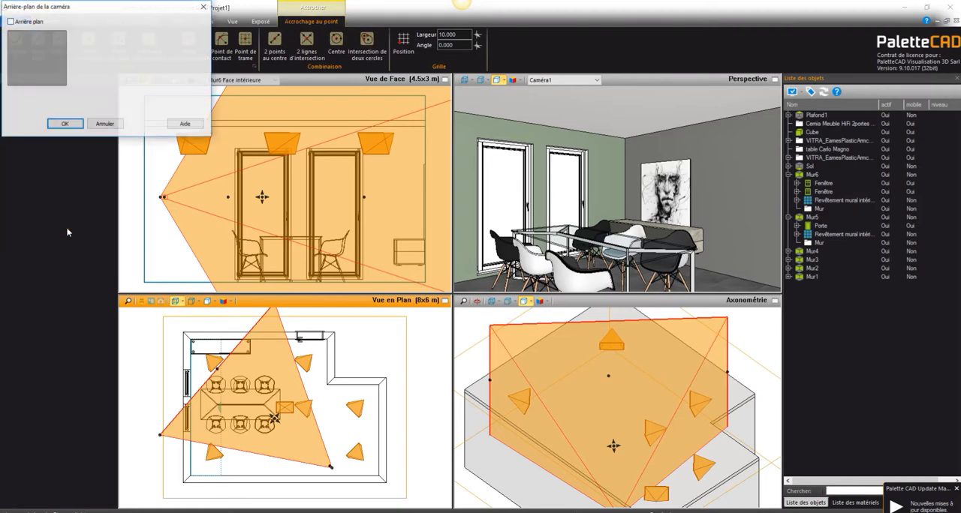
click(10, 22)
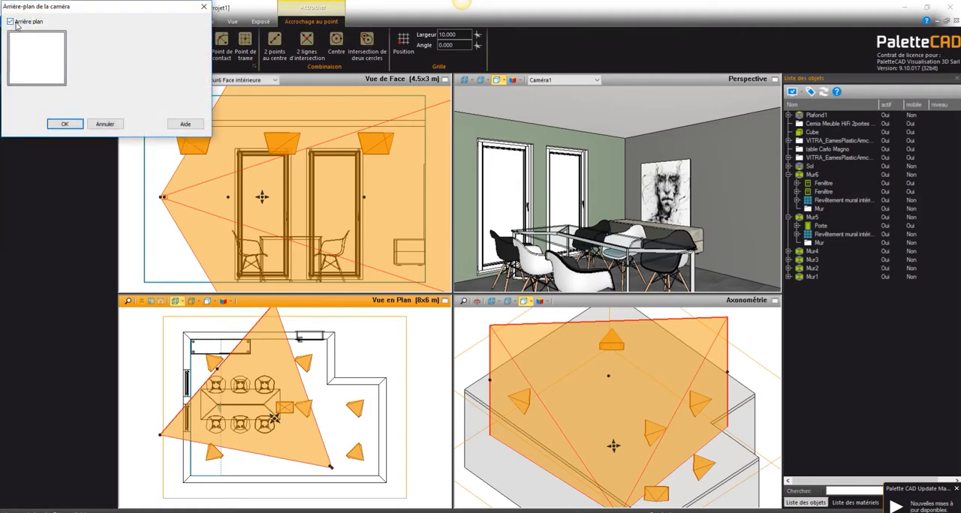
click(72, 126)
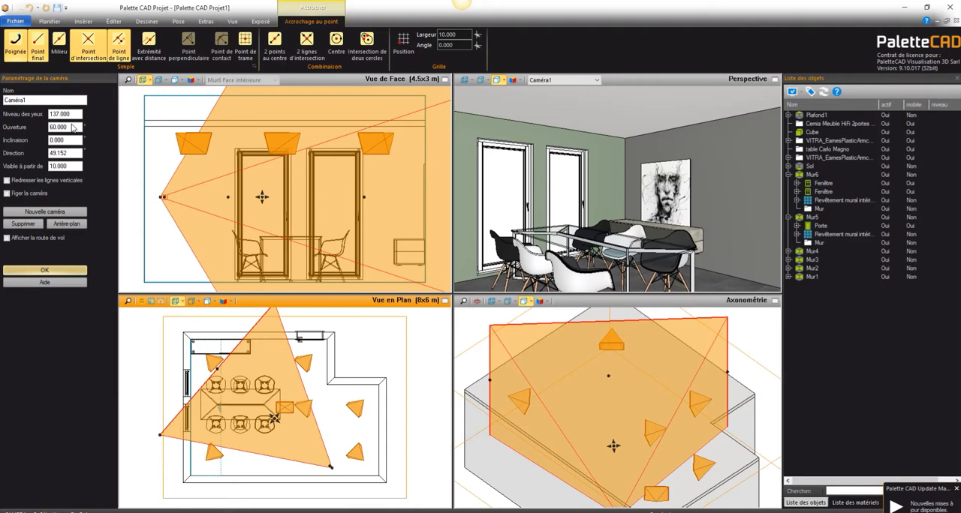
click(56, 225)
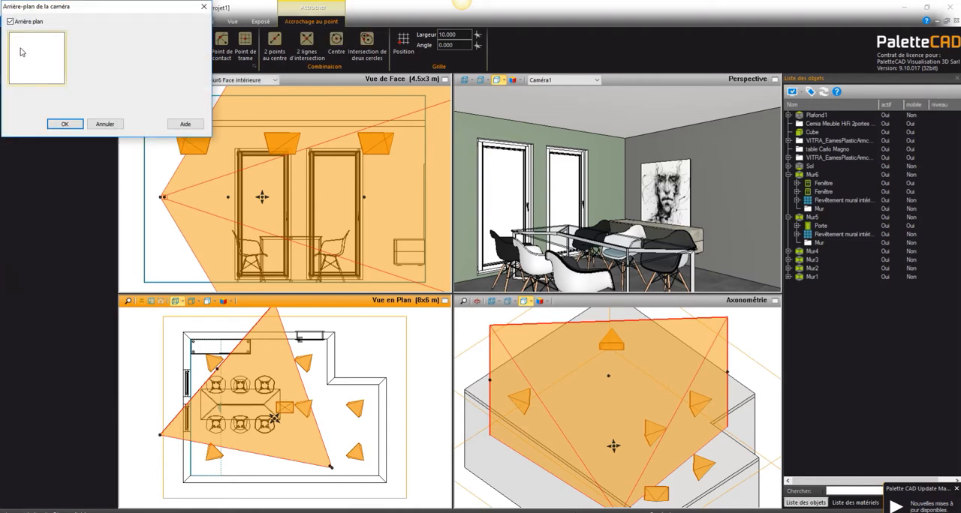
double_click(37, 56)
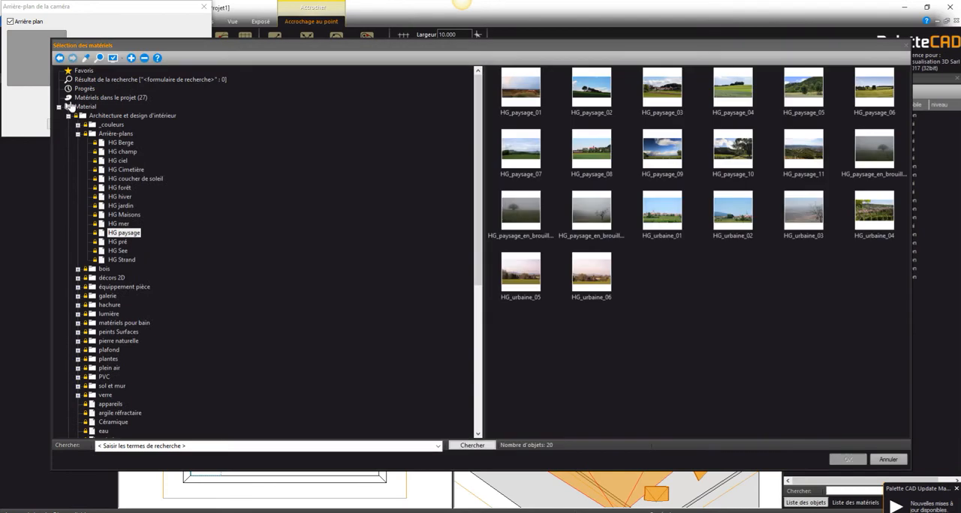
Step: Browse the Arrière-plans folders and choose HG_hiver_09 from HG hiver as the background of Caméra1
click(118, 143)
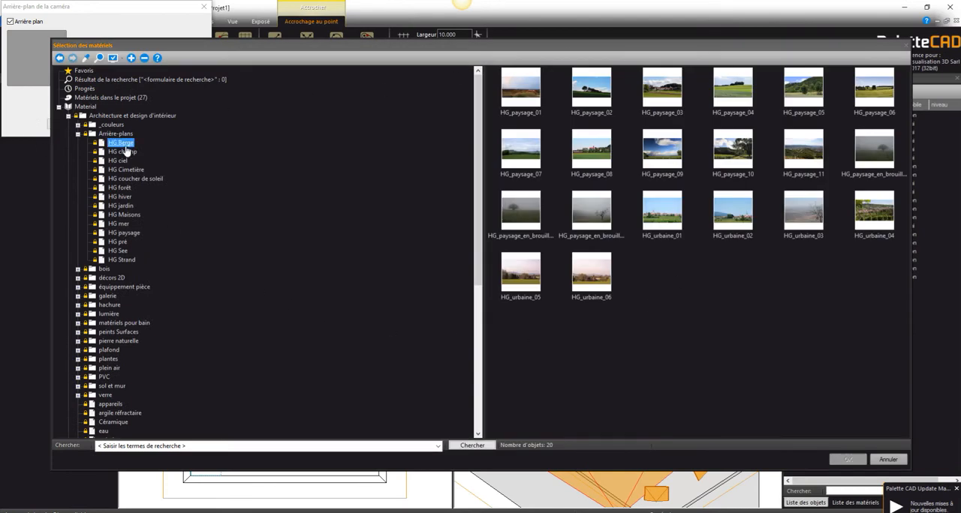
click(122, 151)
click(120, 160)
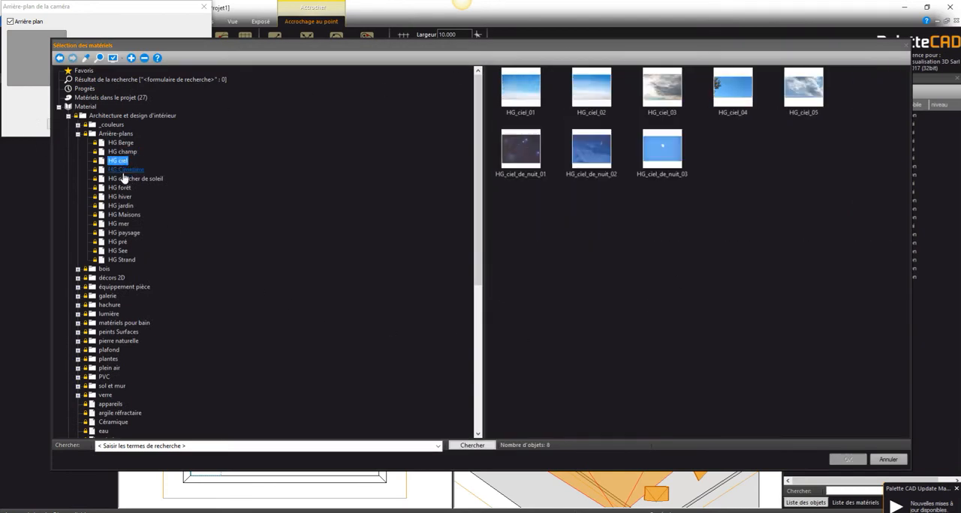
click(128, 169)
click(131, 179)
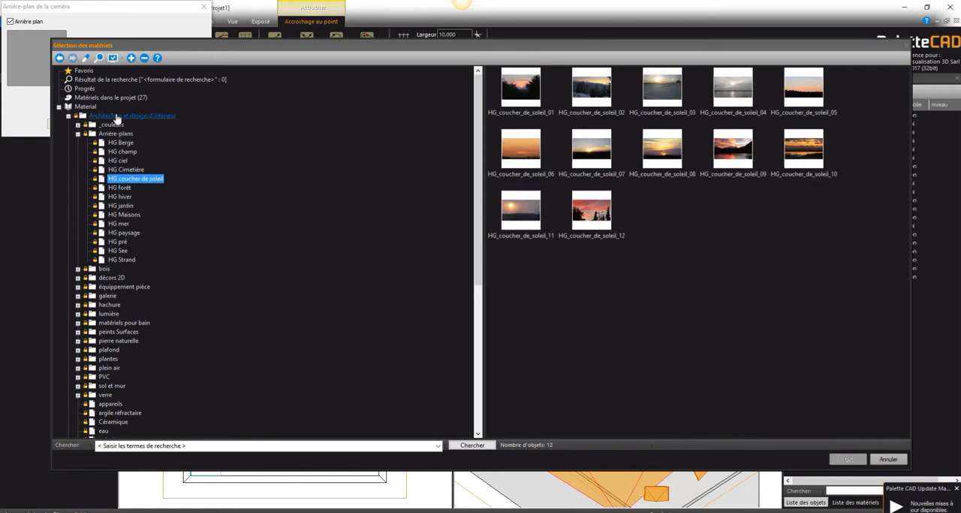
click(118, 251)
click(118, 207)
click(120, 197)
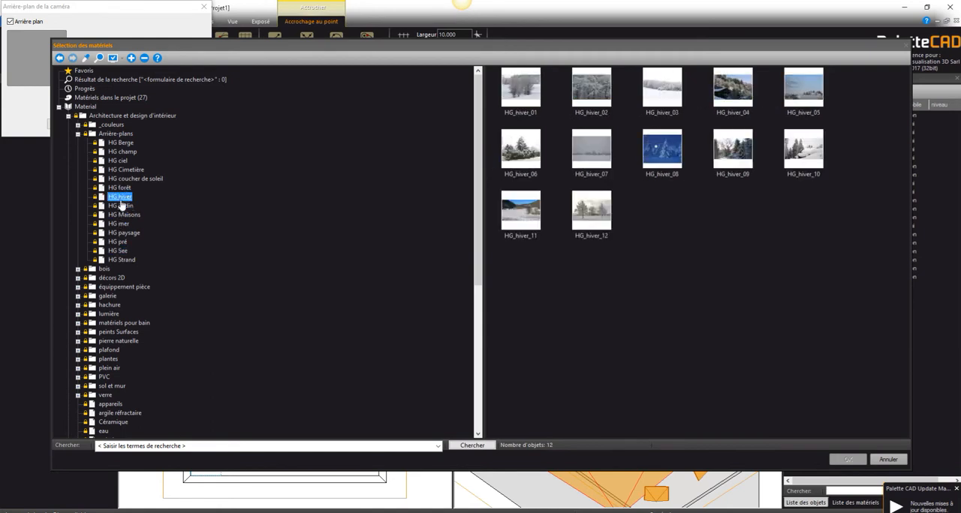
click(741, 149)
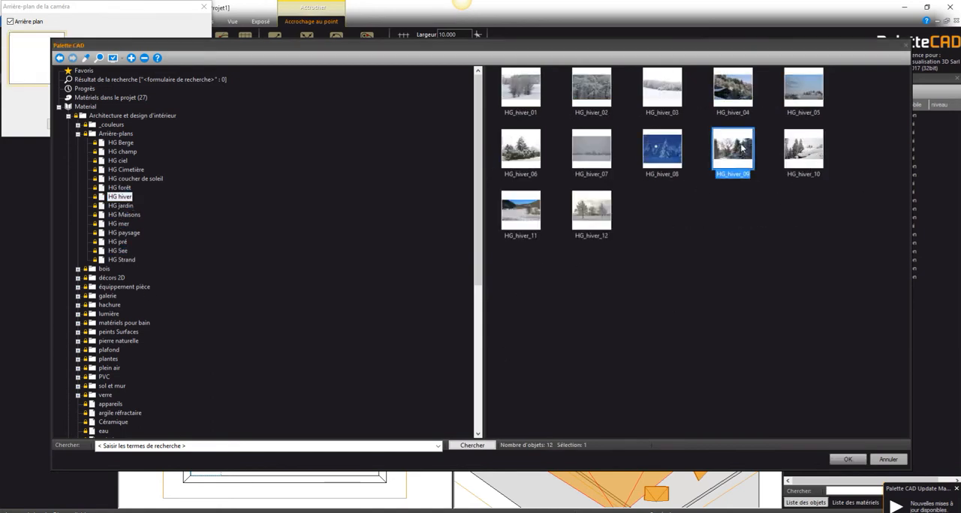
double_click(742, 149)
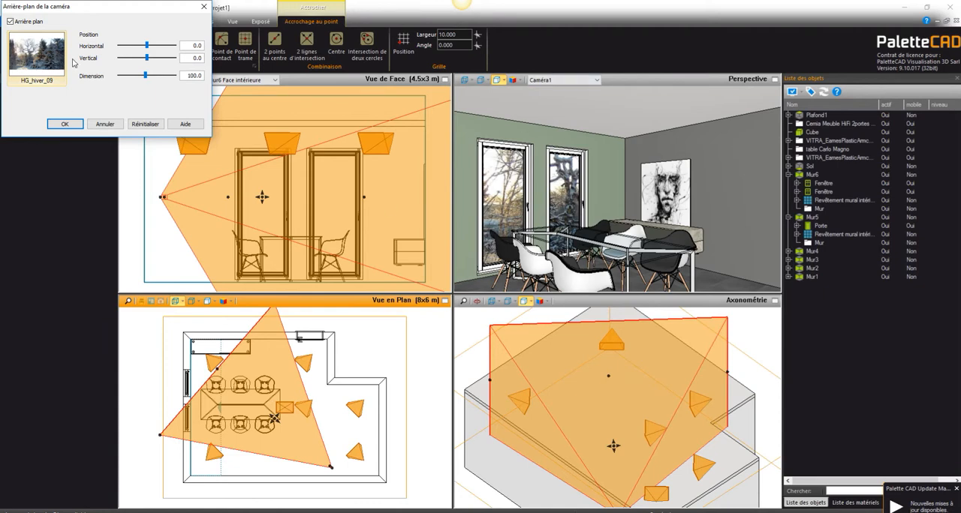
Step: Offset the background image to about 1.4 horizontally and -8.6 vertically, and confirm the camera settings
mouse_move(147, 60)
mouse_down()
mouse_move(125, 46)
mouse_move(148, 46)
mouse_up()
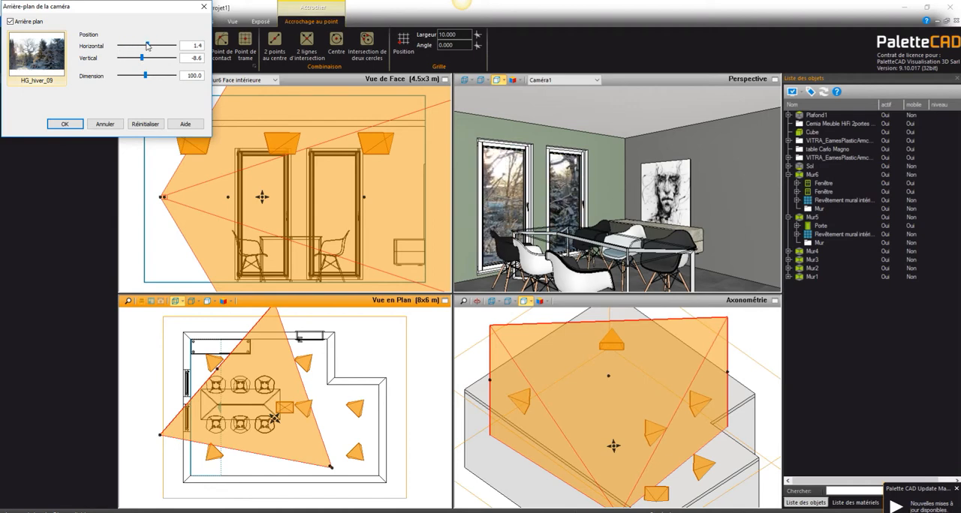
click(62, 124)
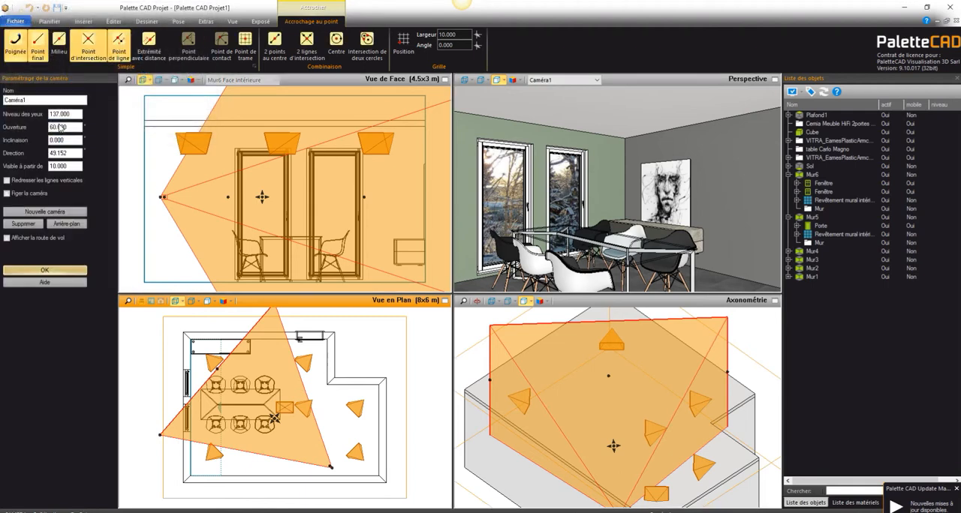
click(22, 271)
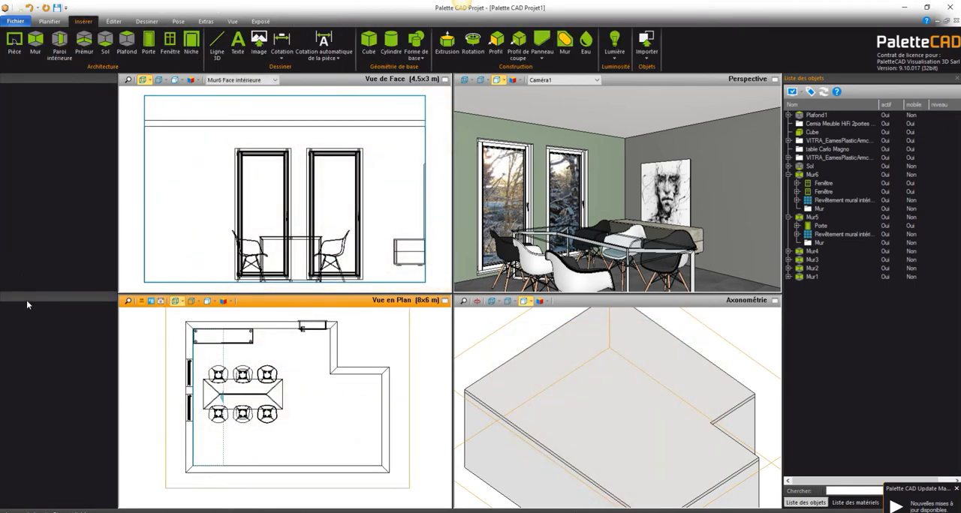
Step: Compare the Feutre, Aquarelle and Lumière ambiante presentations of the Caméra1 perspective
click(518, 82)
click(529, 150)
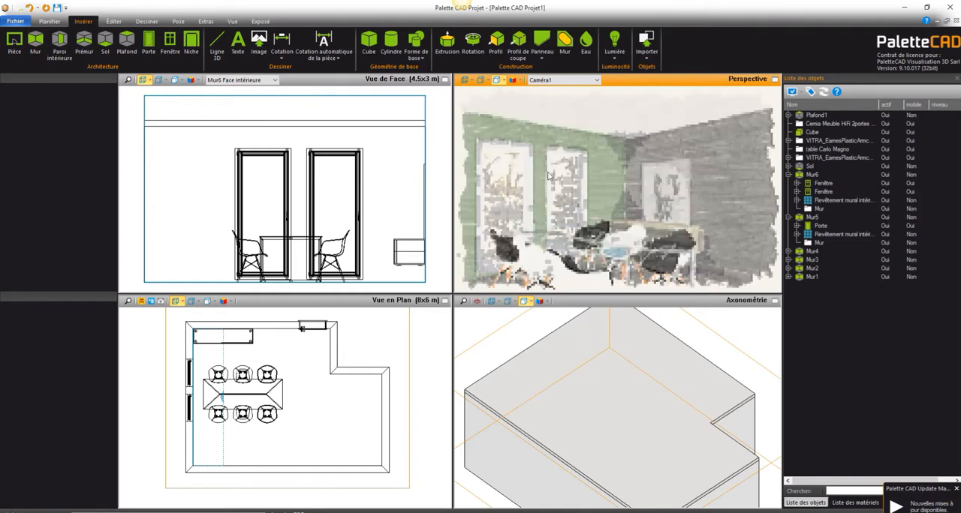
click(521, 81)
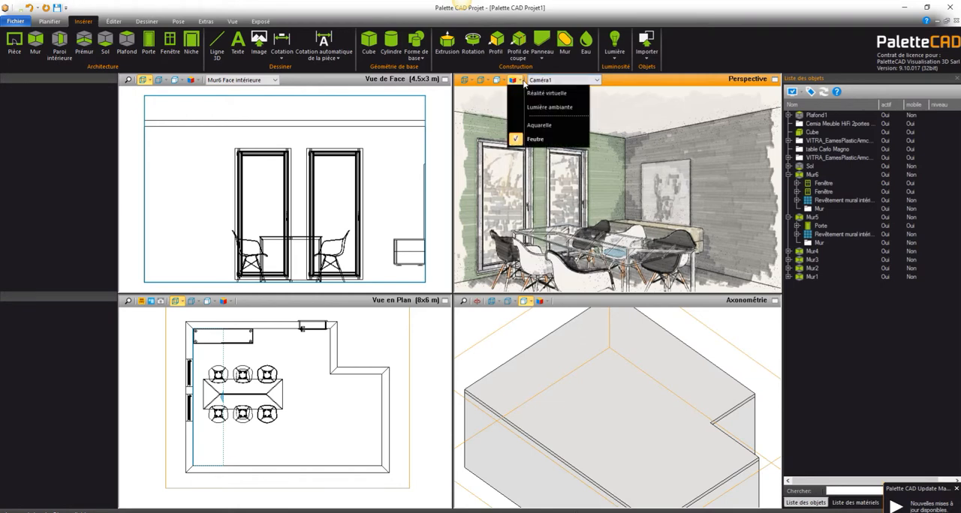
click(536, 125)
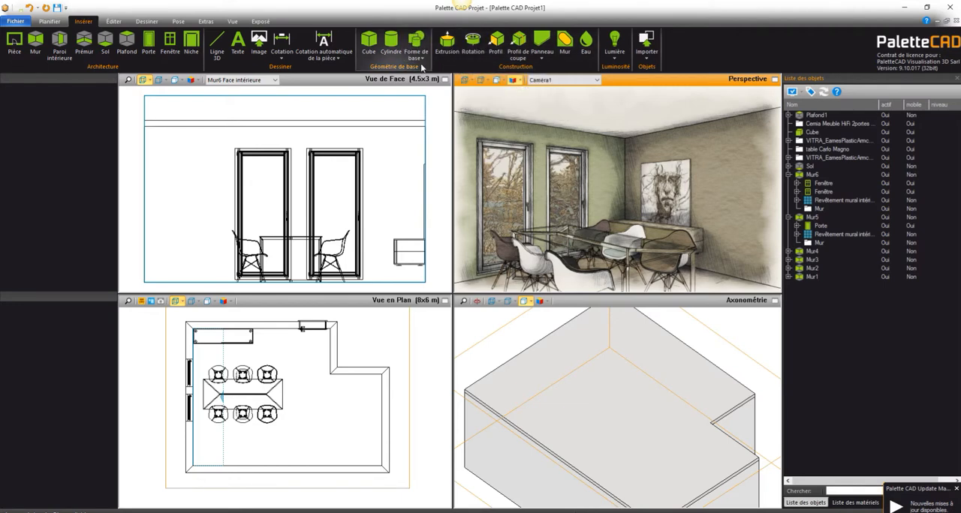
click(520, 80)
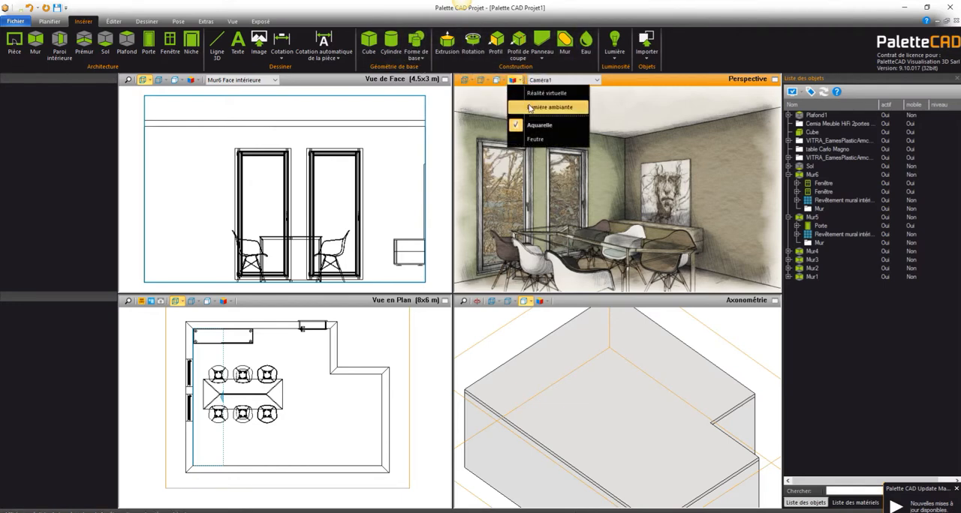
click(529, 108)
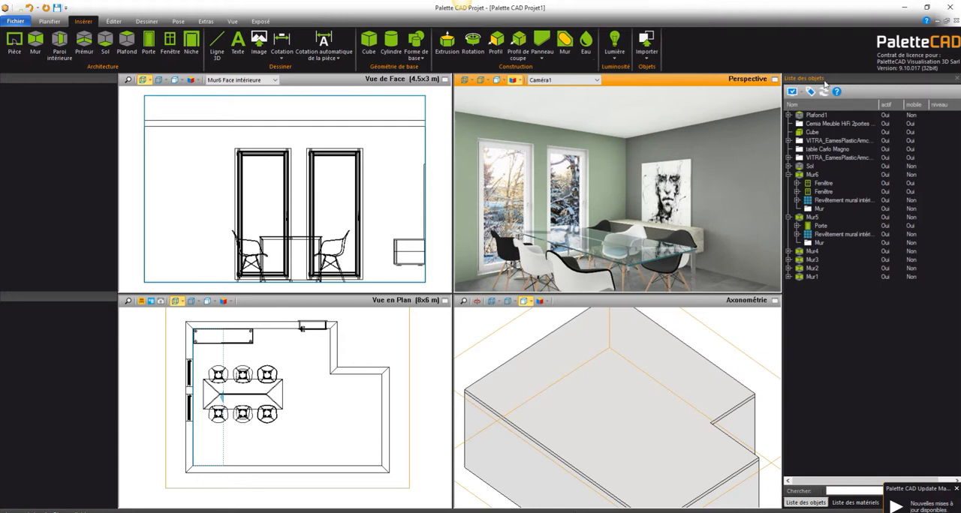
Step: Return the perspective to Réalité virtuelle and open the sol_carreau_03 material's properties from the project's materials
click(855, 502)
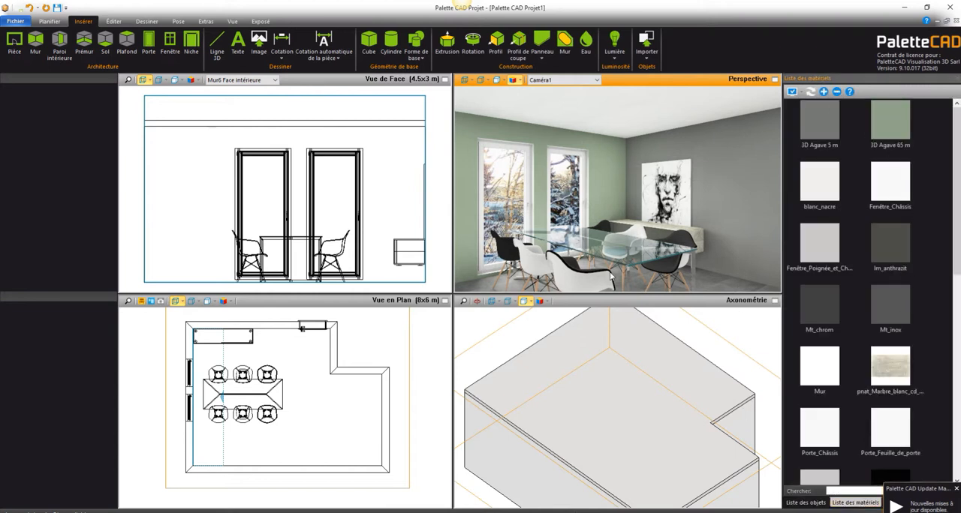
click(516, 79)
click(531, 99)
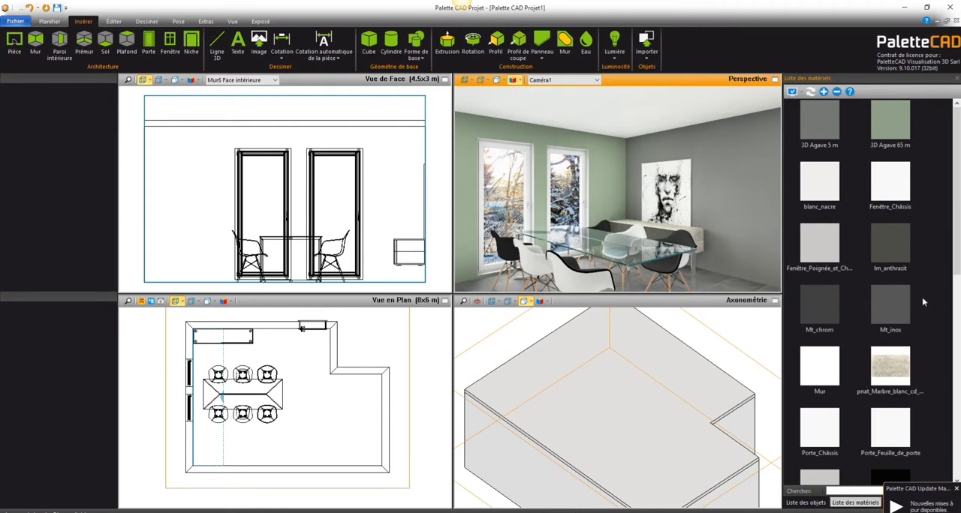
drag(956, 164, 956, 259)
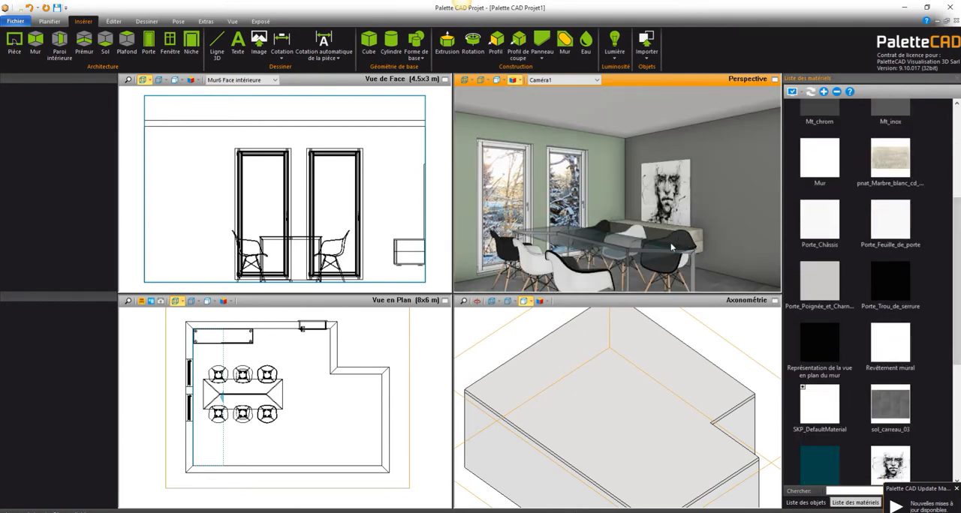
double_click(890, 403)
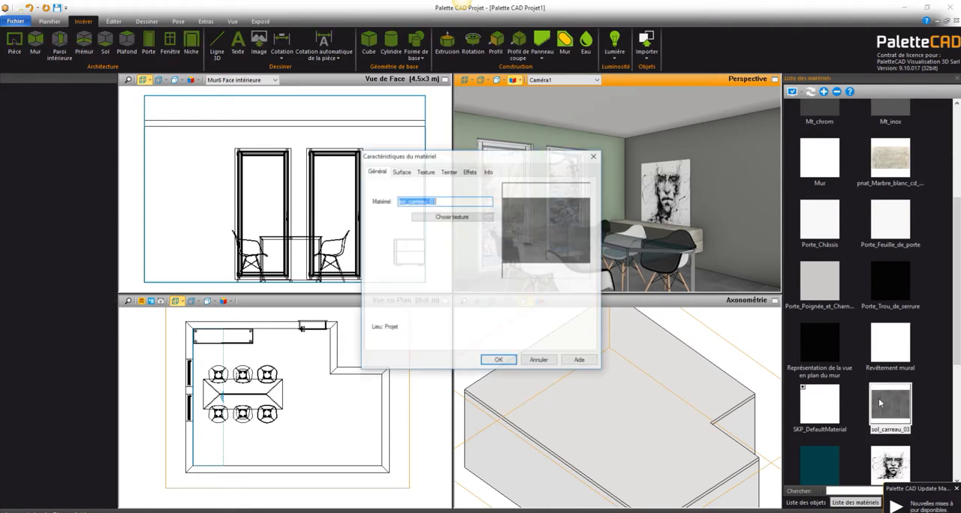
Step: Set the surface reflection (Réflexion) of sol_carreau_03 to 4 and confirm the material
click(425, 172)
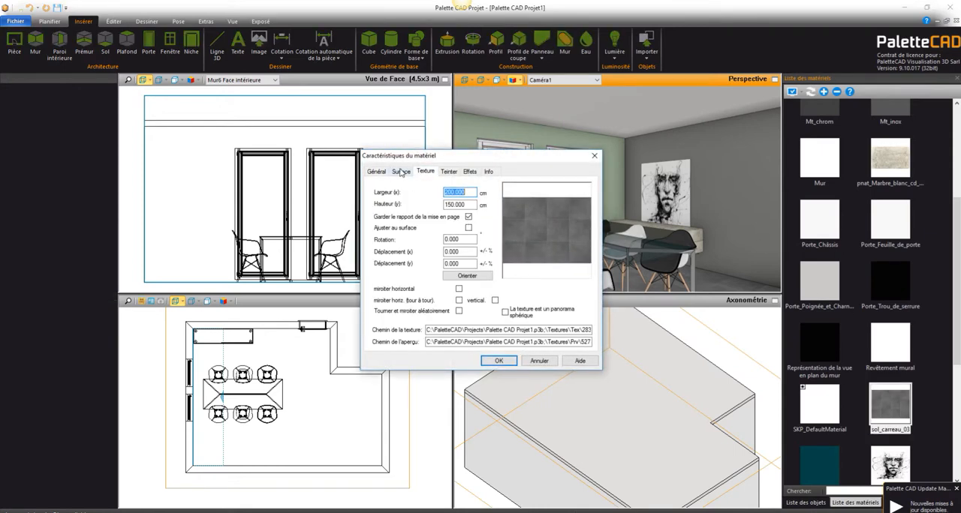
click(400, 172)
drag(445, 190, 393, 194)
drag(446, 257, 397, 260)
double_click(487, 204)
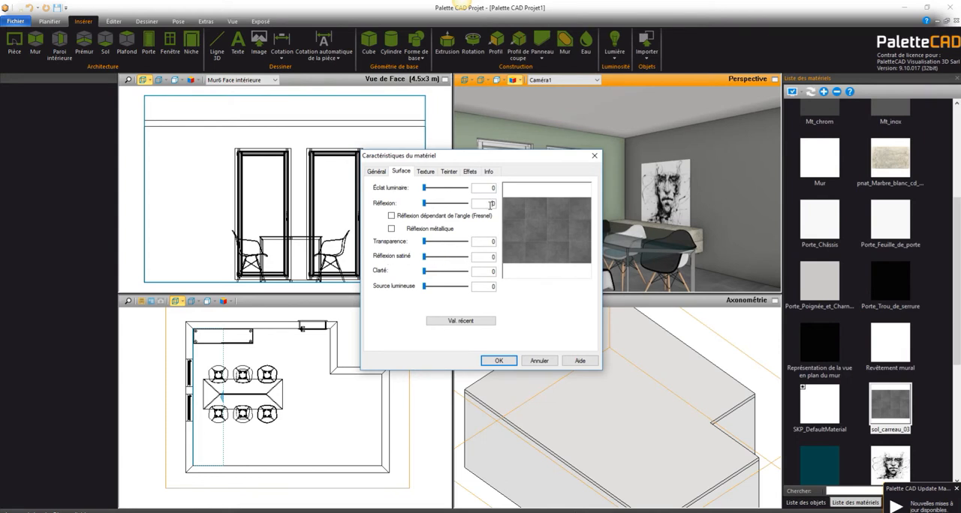
text(4)
key(Tab)
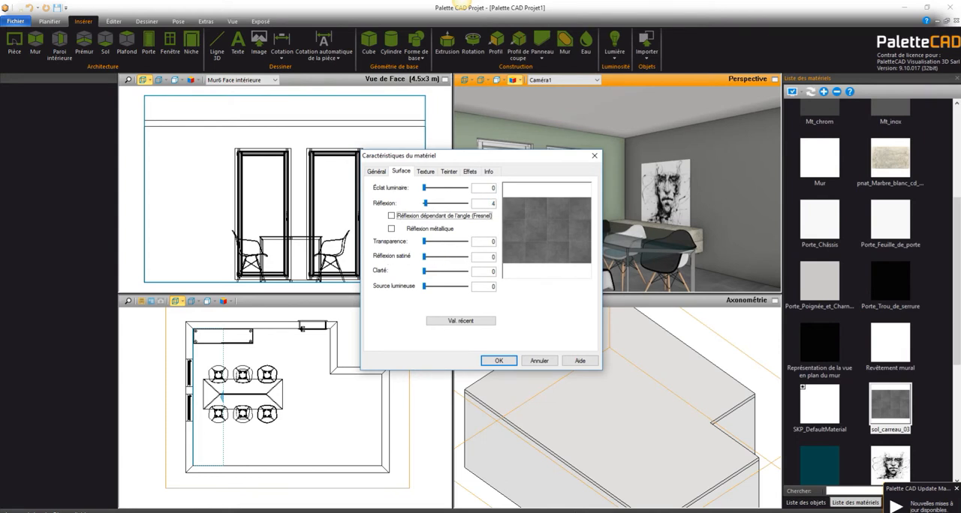
click(498, 361)
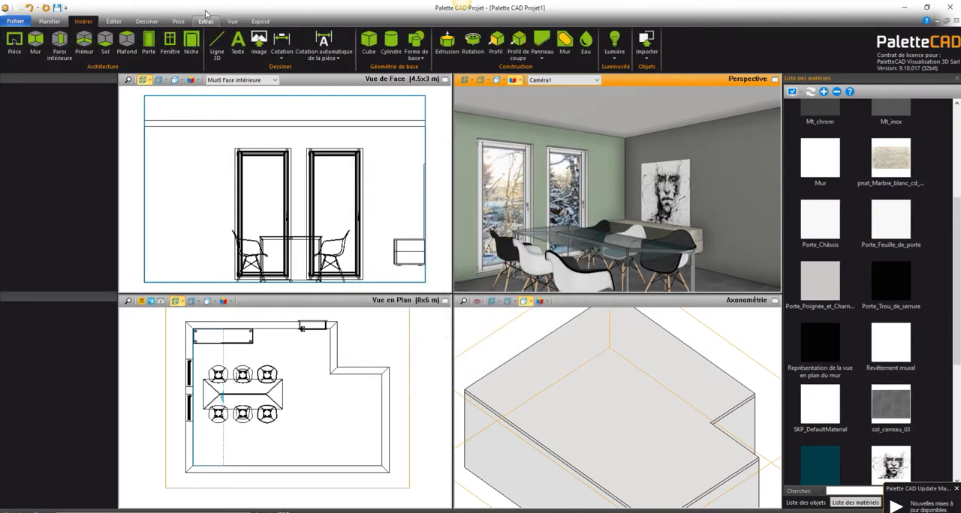
Step: Enable sunlight in the daylight settings and give it a stronger orange tint
click(232, 21)
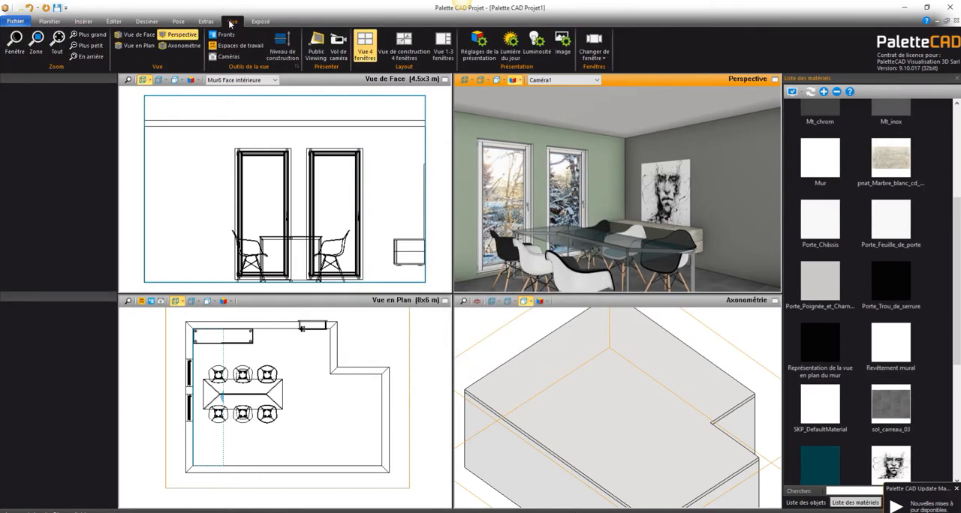
click(511, 43)
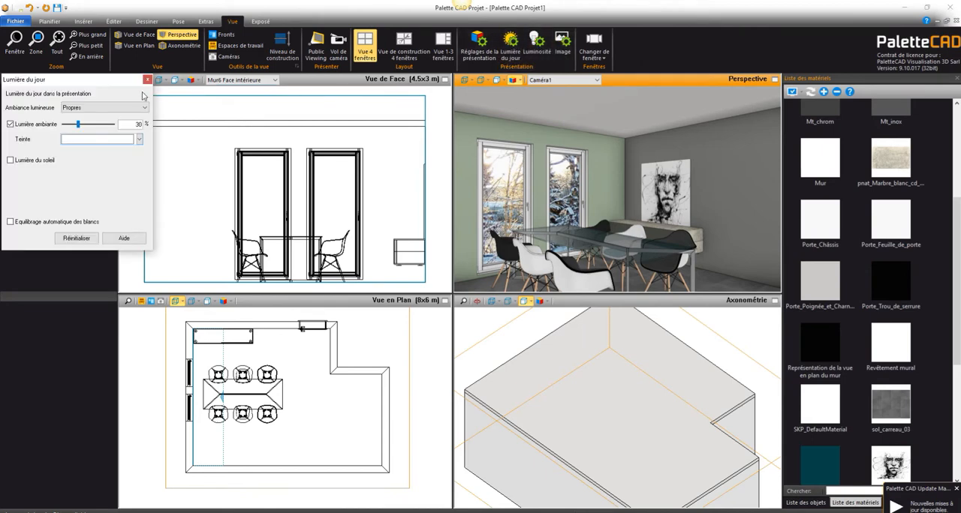
click(10, 160)
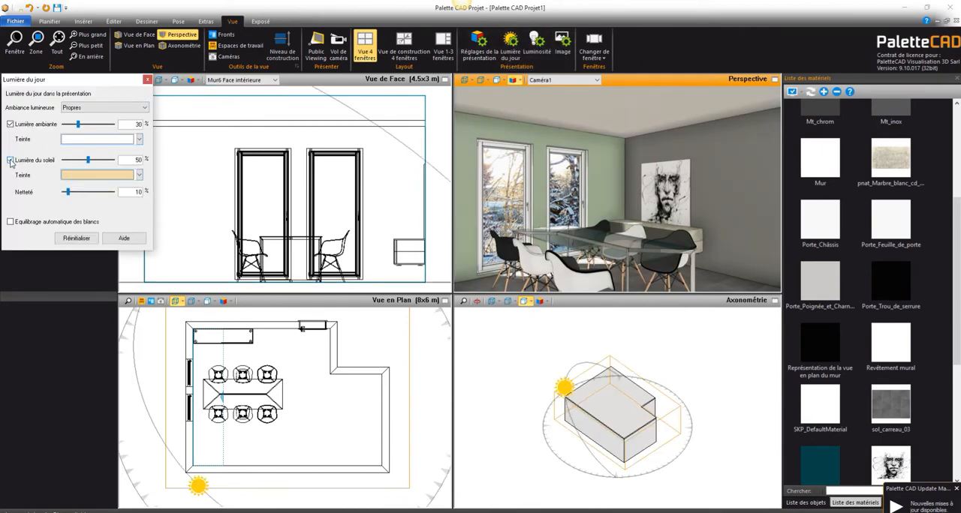
click(139, 175)
click(143, 190)
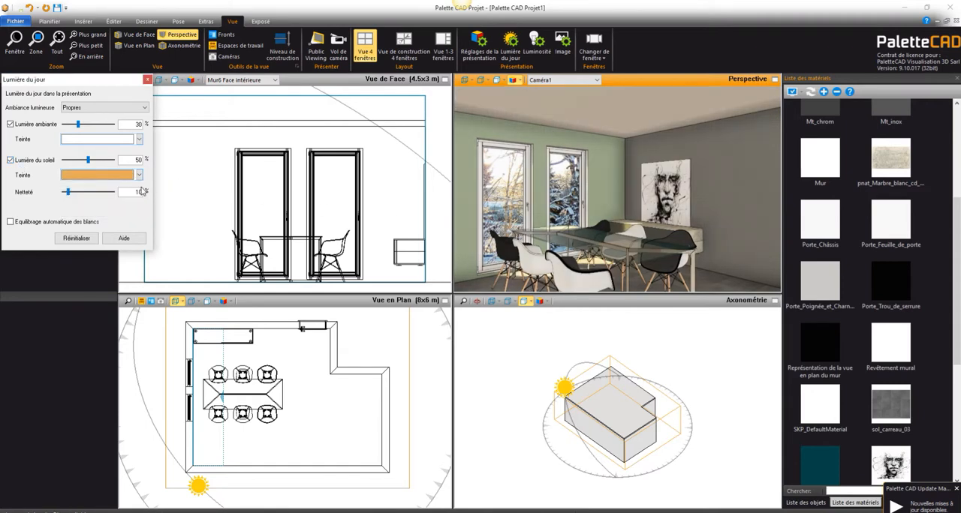
Step: Move the sun around the room in the axonometric view to the back end of the window wall
drag(578, 478, 528, 443)
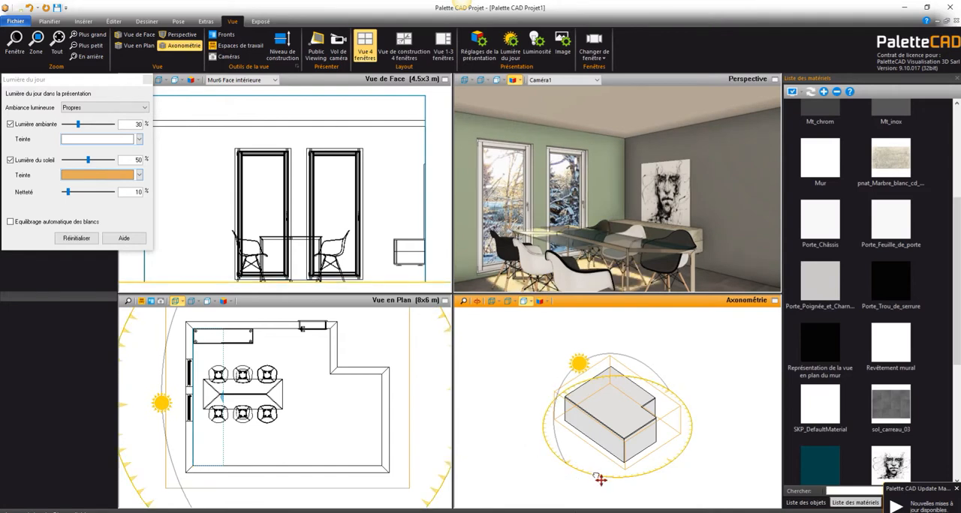
drag(596, 477, 551, 453)
drag(621, 352, 620, 353)
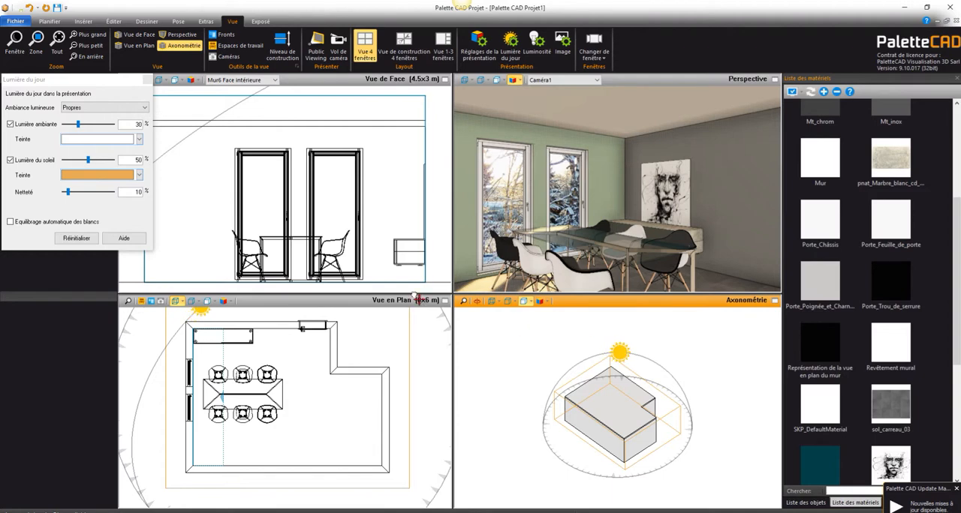
Step: Reduce sunlight to 22 % and ambient light to 8 %, and render the perspective in Lumière ambiante with the Luminosité settings open
drag(88, 161, 74, 162)
drag(78, 124, 67, 127)
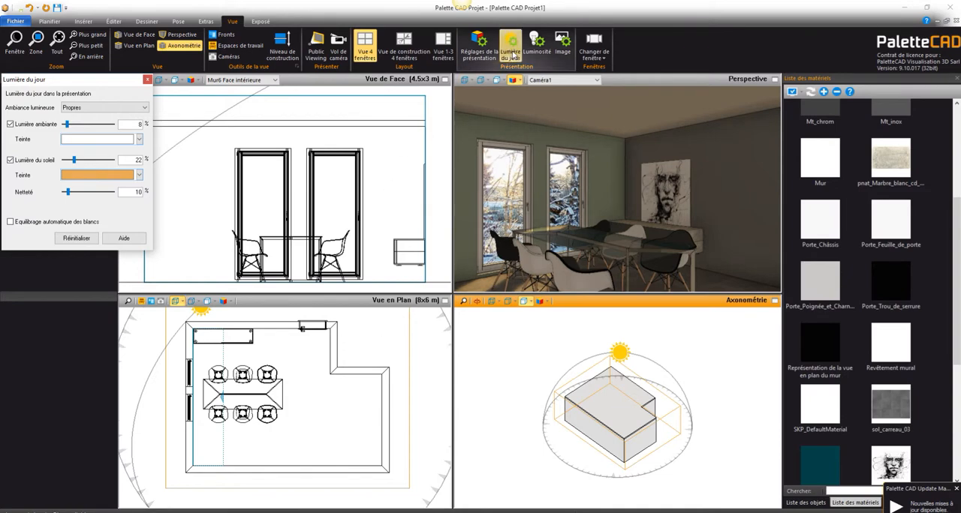
click(543, 47)
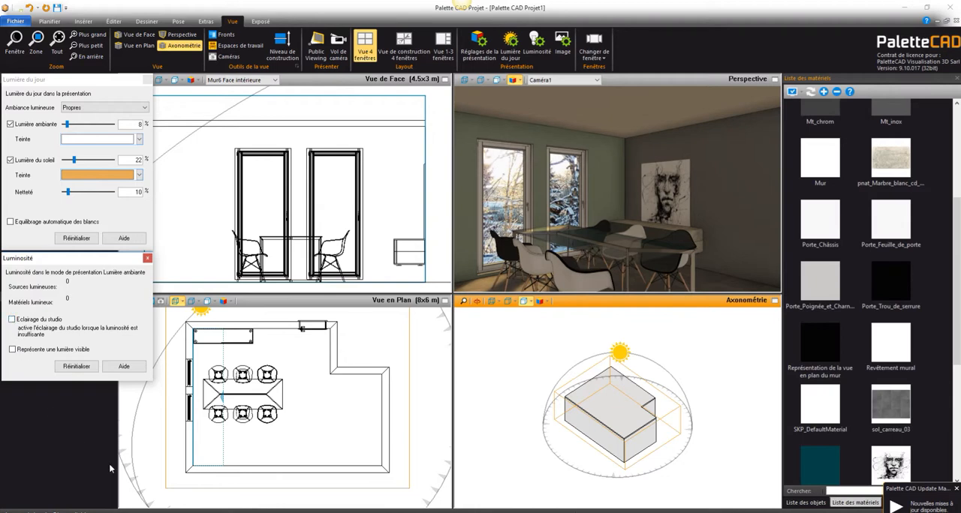
click(514, 79)
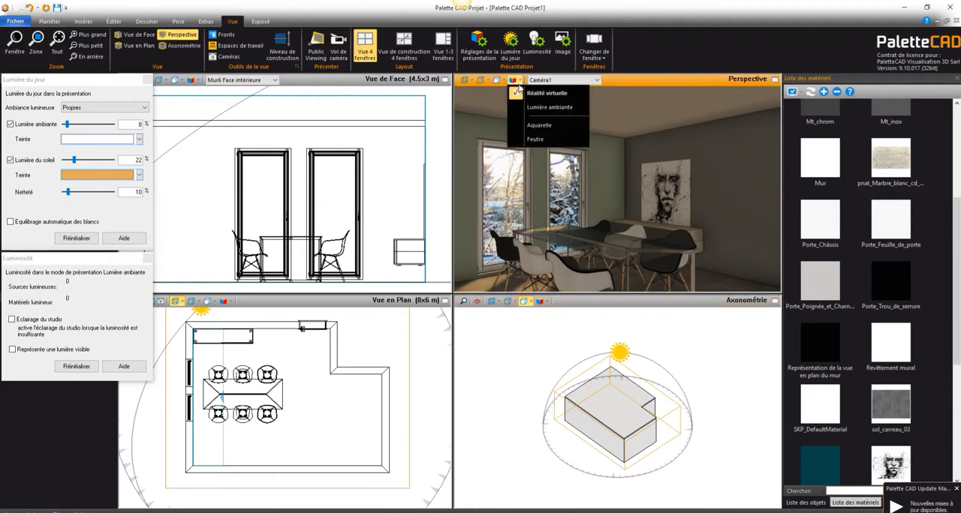
click(525, 108)
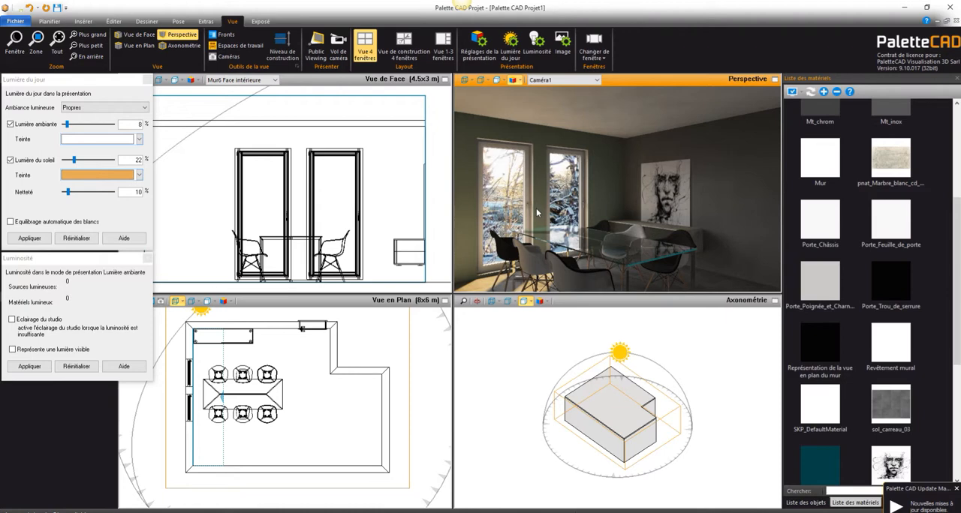
Step: Review the quality and display options for Lumière ambiante in the presentation settings and close them
click(476, 48)
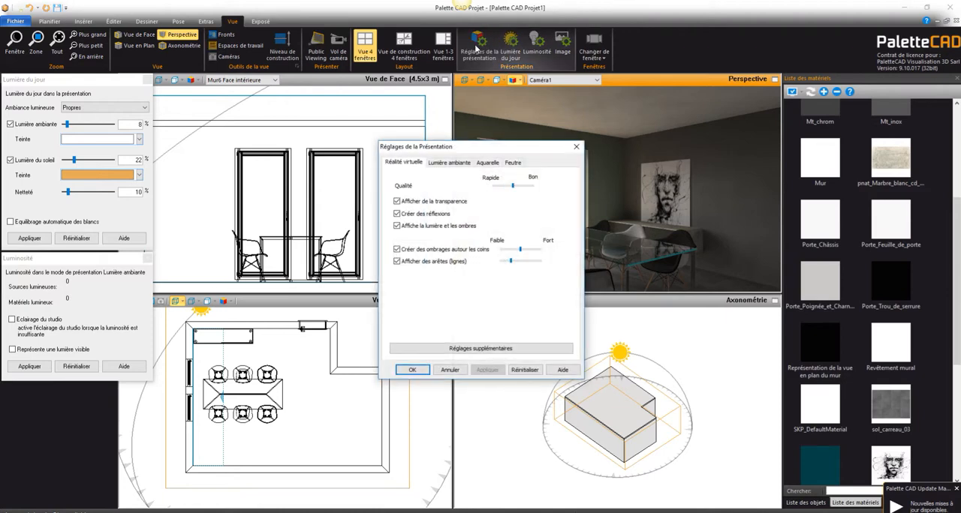
click(443, 165)
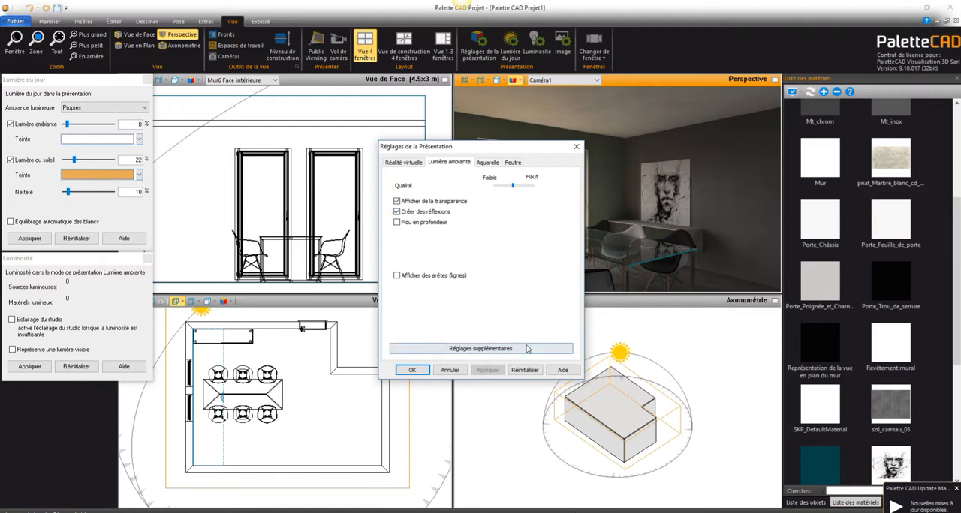
click(412, 370)
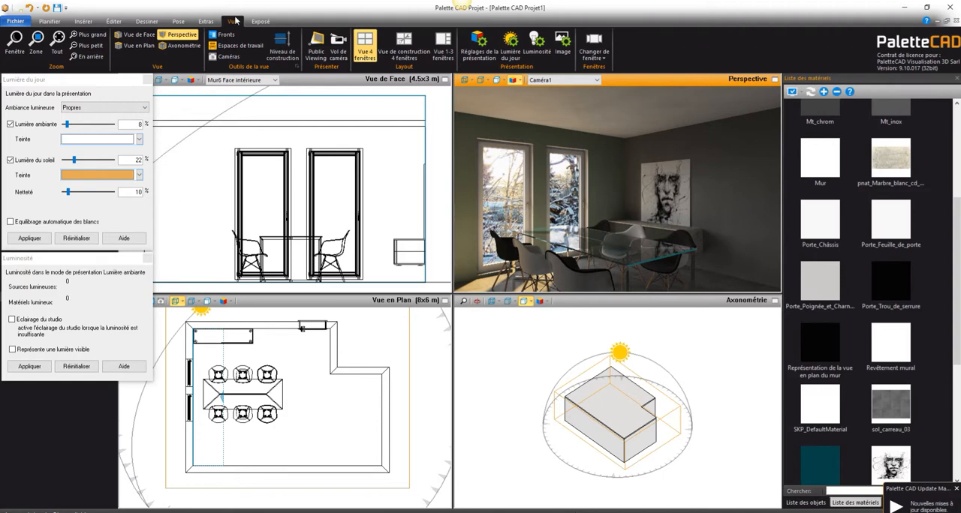
Step: Place a Vue en Plan on the Exposé sheet, shrink it to about 1388 x 1077 pixels in the sheet's upper-left area, and return to planning
click(260, 22)
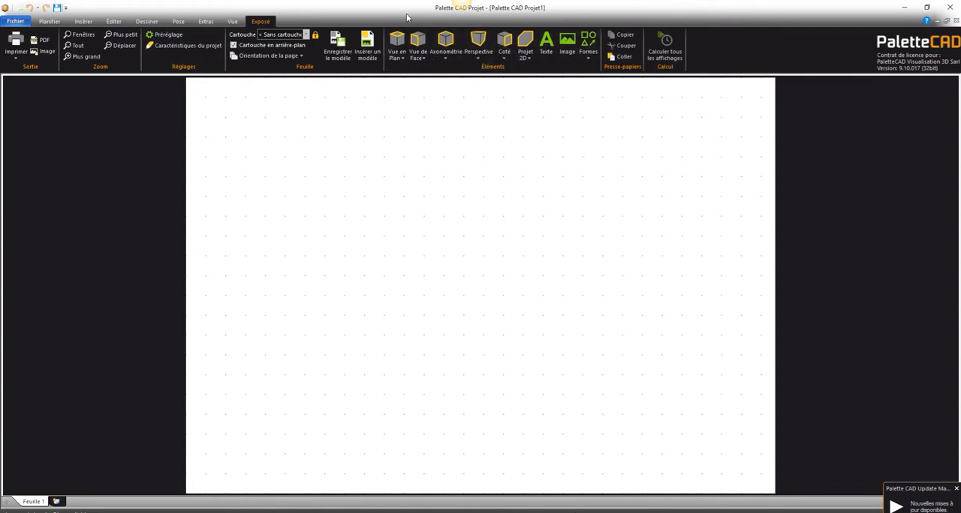
click(397, 44)
drag(392, 286, 322, 255)
click(628, 428)
click(626, 402)
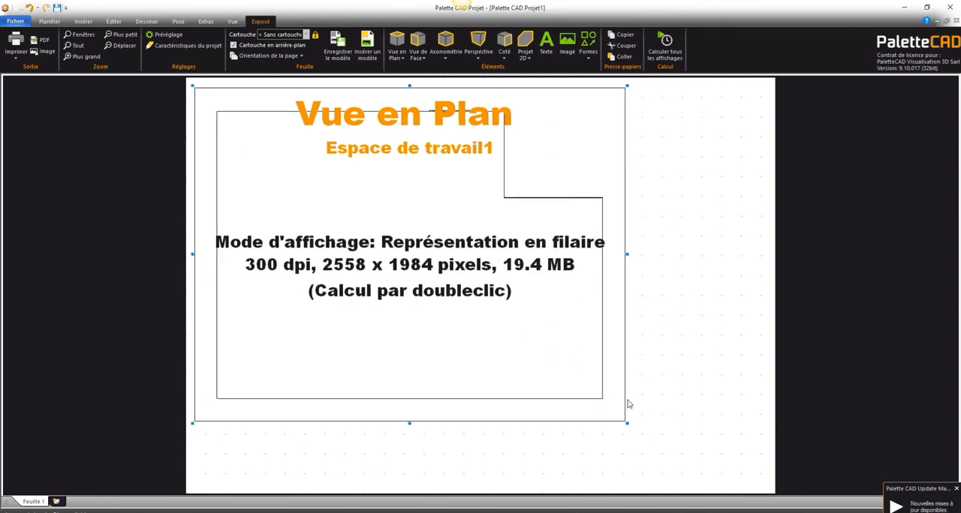
drag(627, 422, 432, 255)
click(611, 311)
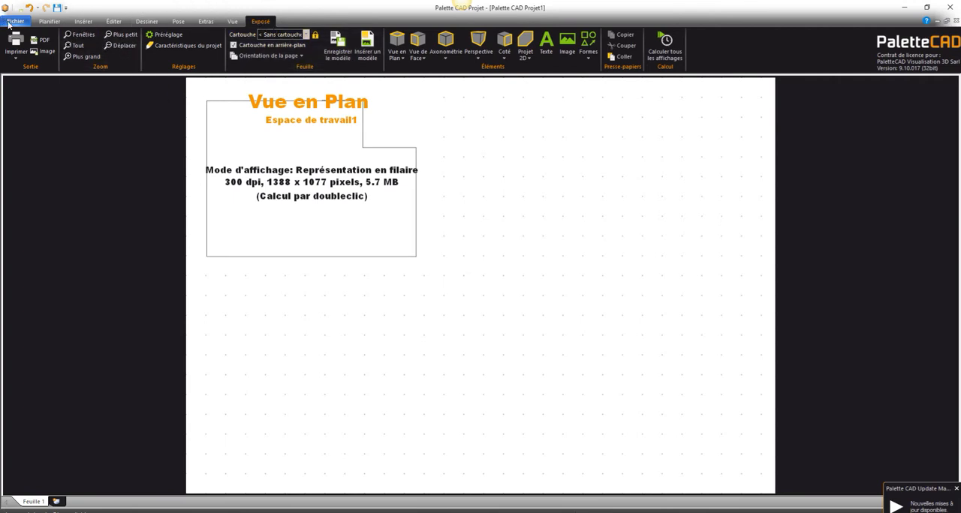
click(49, 21)
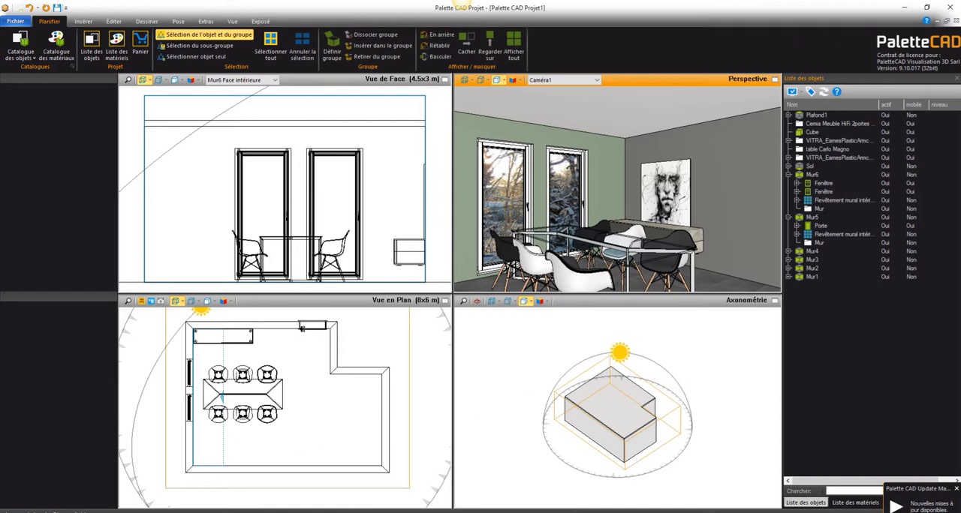
key(alt+Tab)
drag(188, 52, 81, 52)
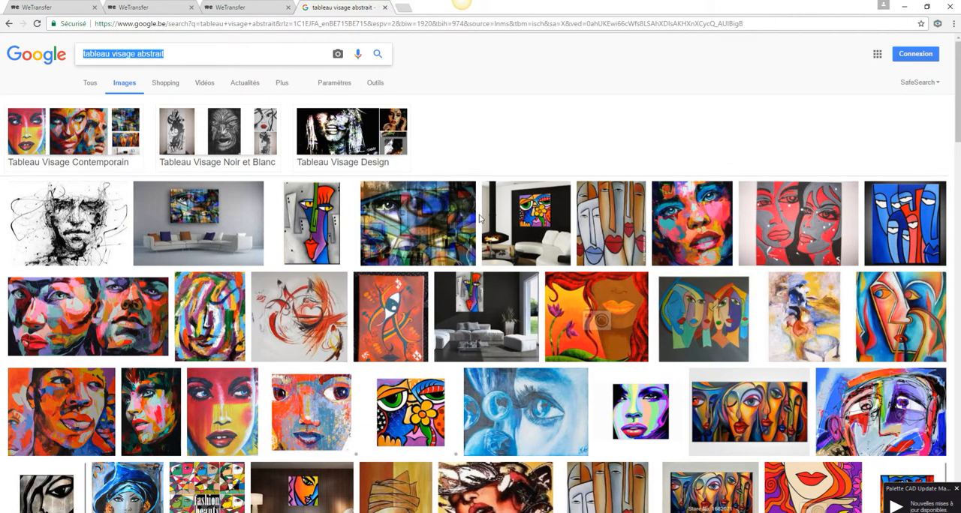
text(elitis)
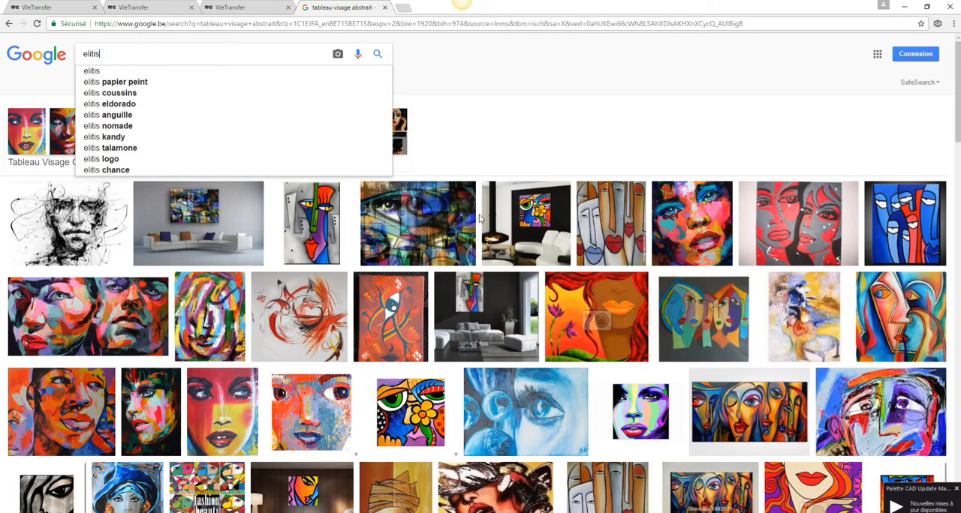
key(Return)
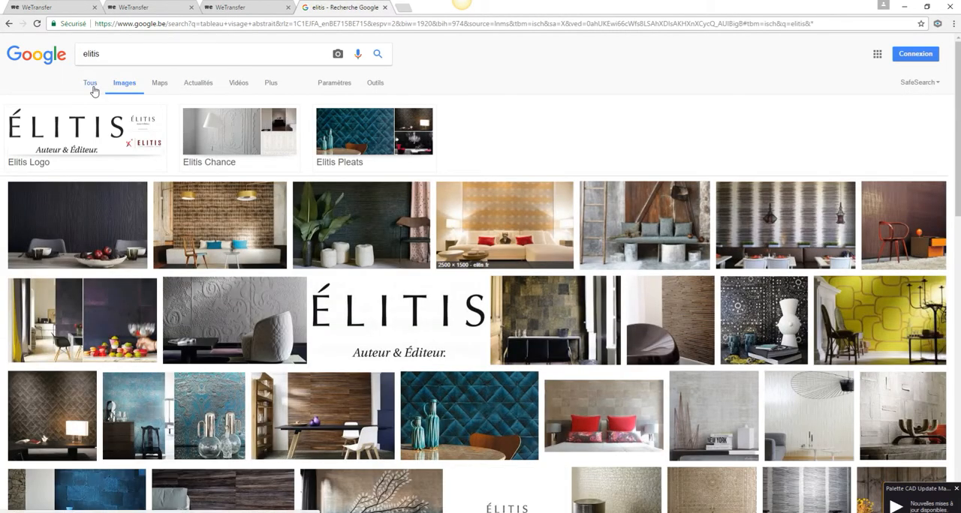
click(93, 87)
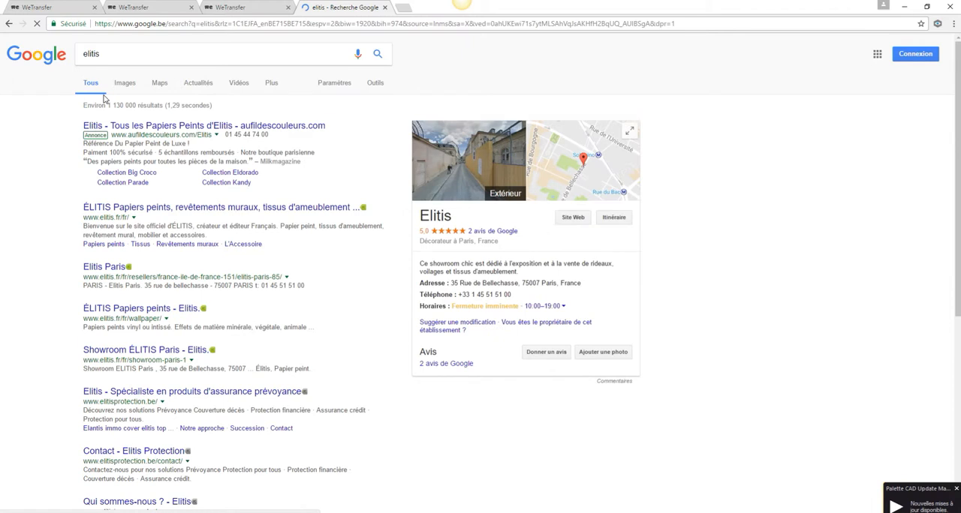
click(114, 211)
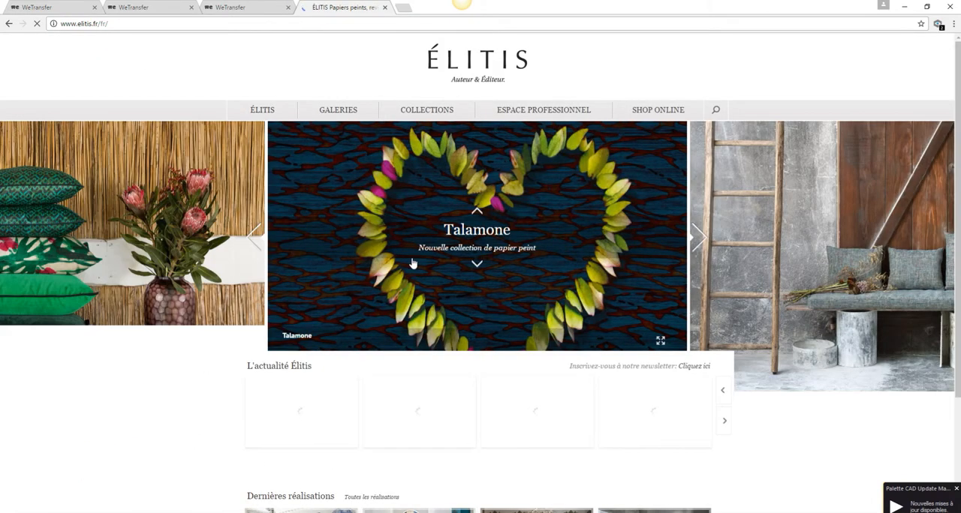
Step: Open the Papier peint collection and view the Talamone Portofino design page with its available references
click(428, 106)
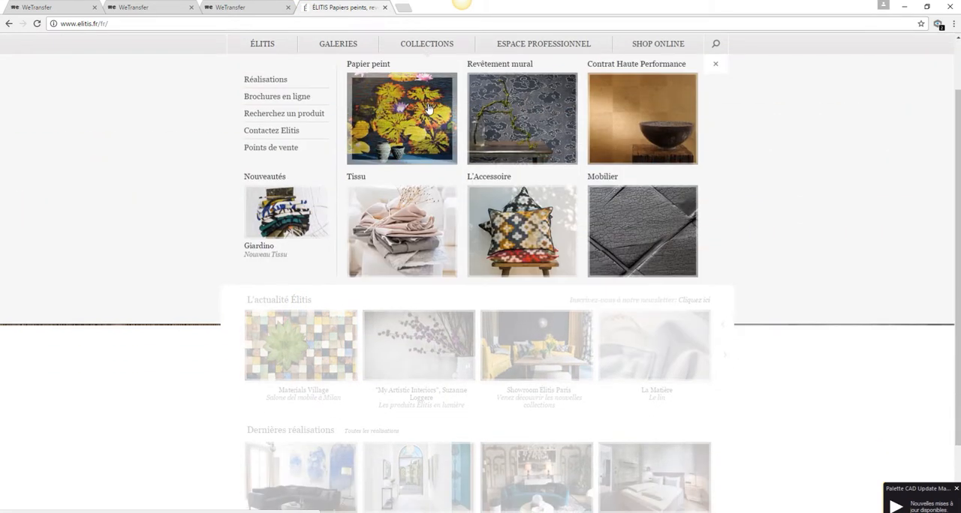
click(429, 109)
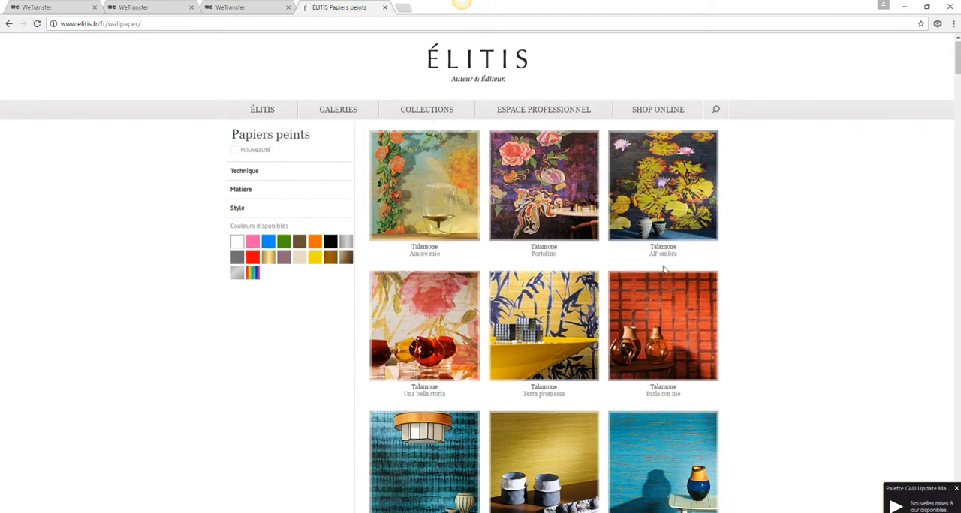
click(545, 184)
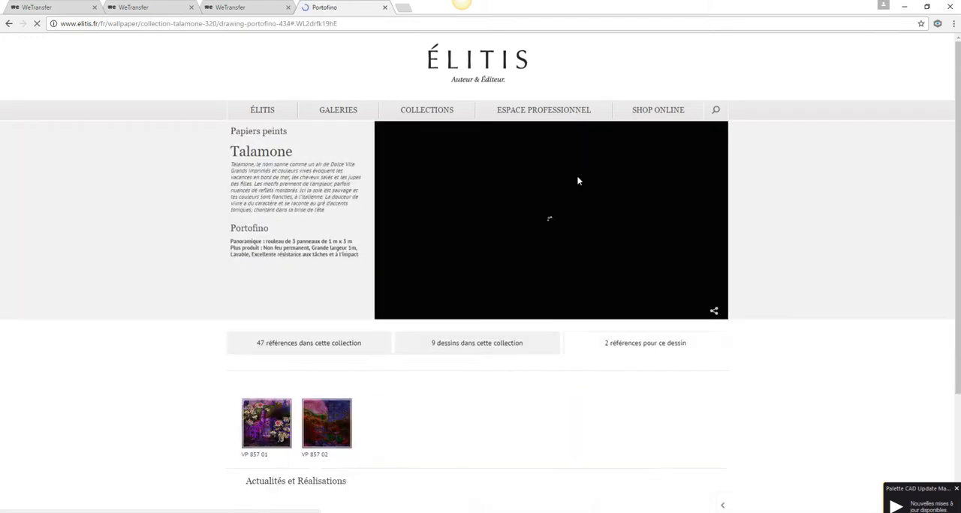
scroll(395, 415, down, 1)
scroll(395, 415, down, 2)
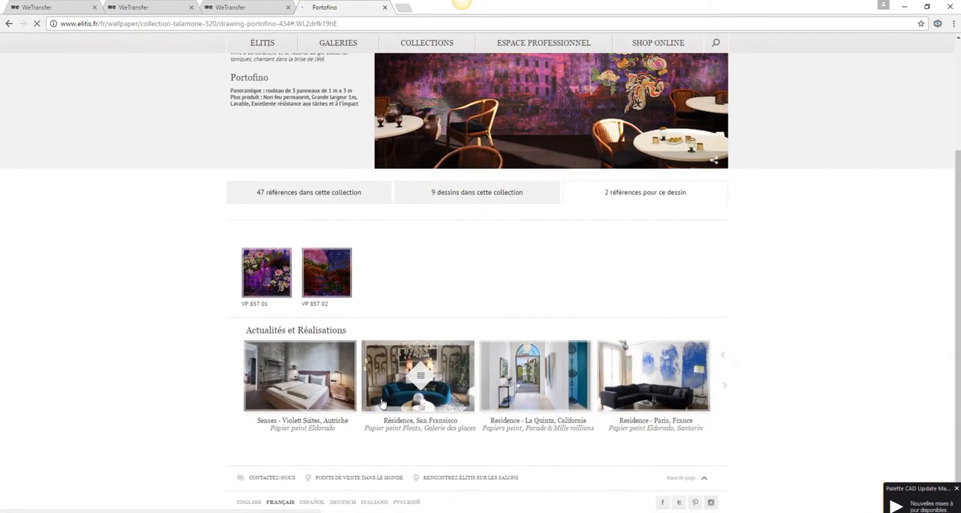
scroll(583, 330, up, 3)
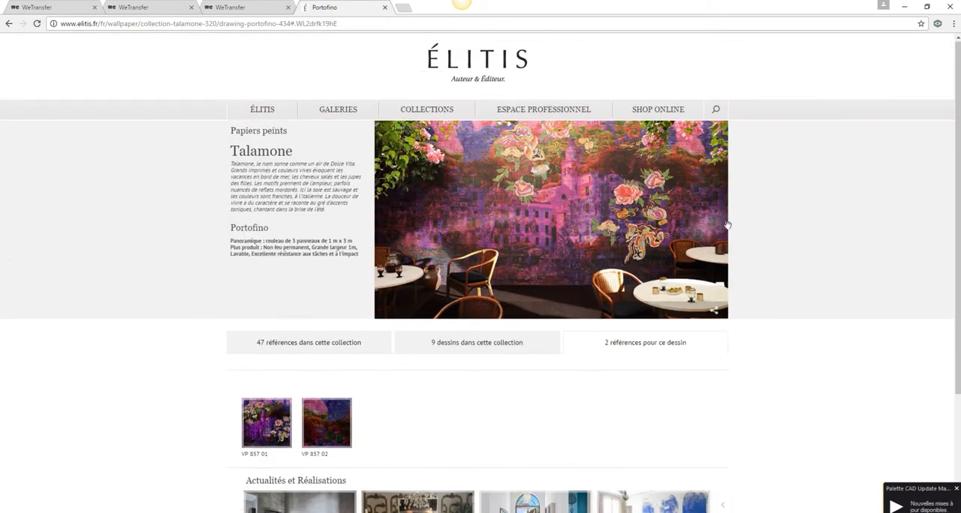
scroll(407, 458, down, 3)
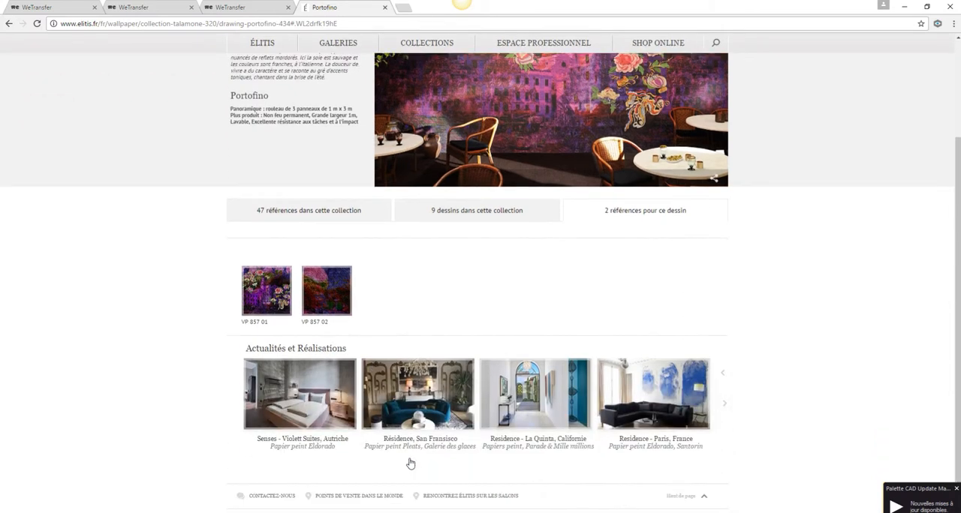
Step: Open reference VP 857 01 and display its full 3 m x 3 m pattern drawing completely on screen
click(277, 288)
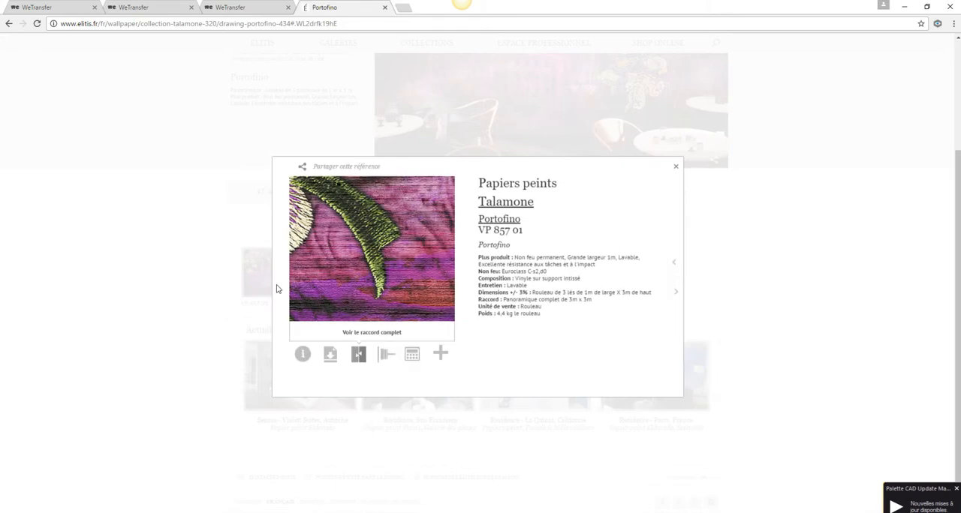
click(358, 354)
scroll(358, 361, down, 3)
scroll(358, 361, down, 1)
scroll(358, 361, up, 1)
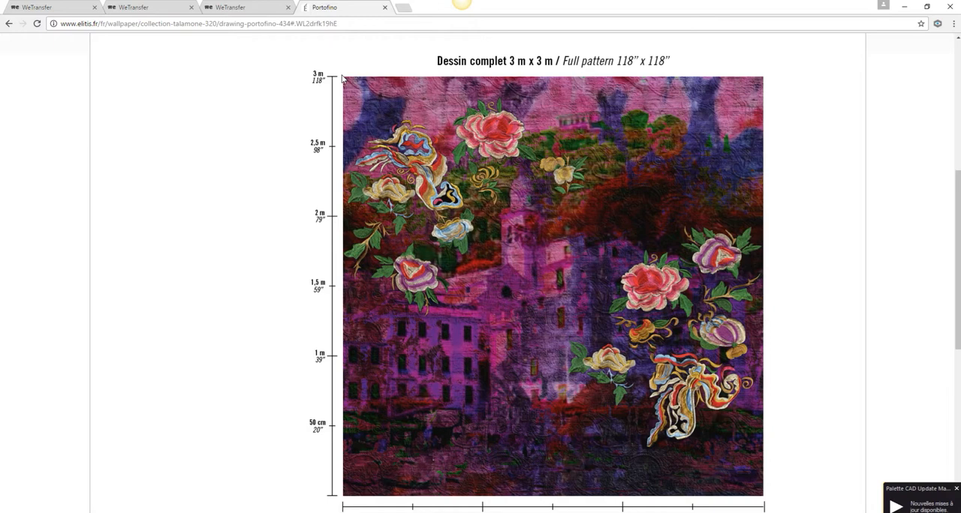
scroll(587, 433, down, 1)
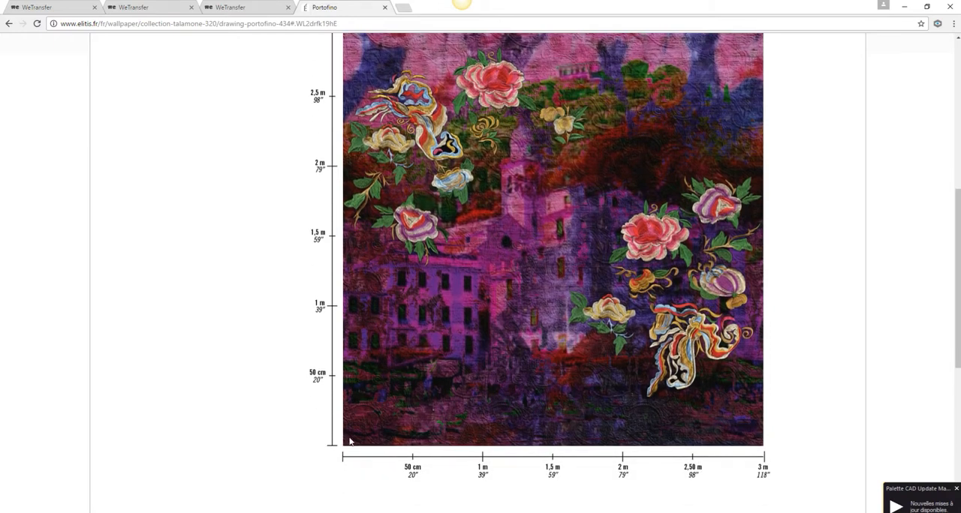
scroll(724, 449, up, 1)
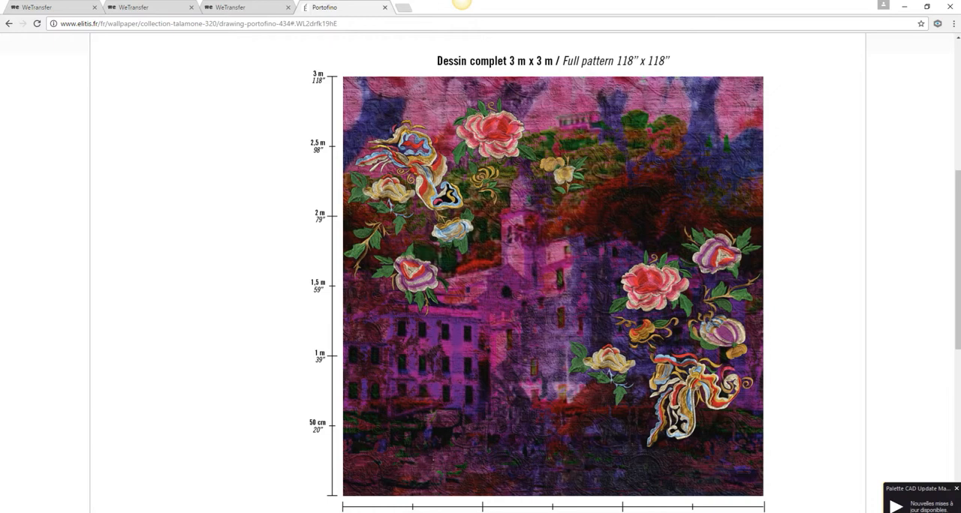
Step: Launch Outil Capture d'écran, capture the full Portofino pattern without its scales, and copy the capture to the clipboard
click(185, 511)
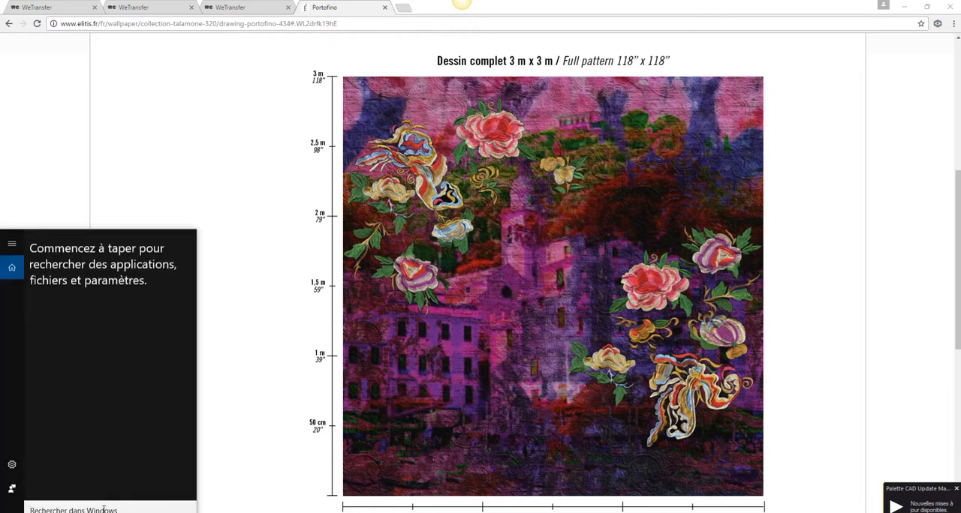
text(capt)
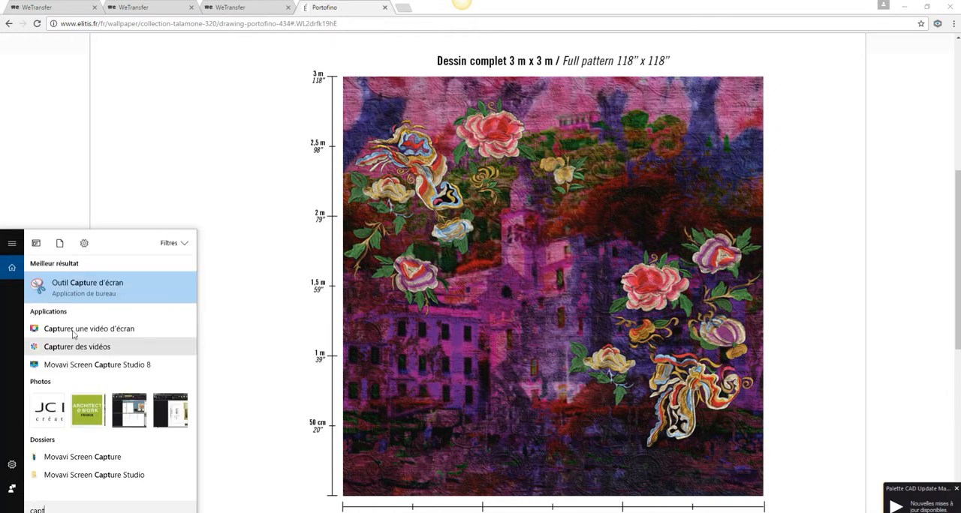
click(67, 291)
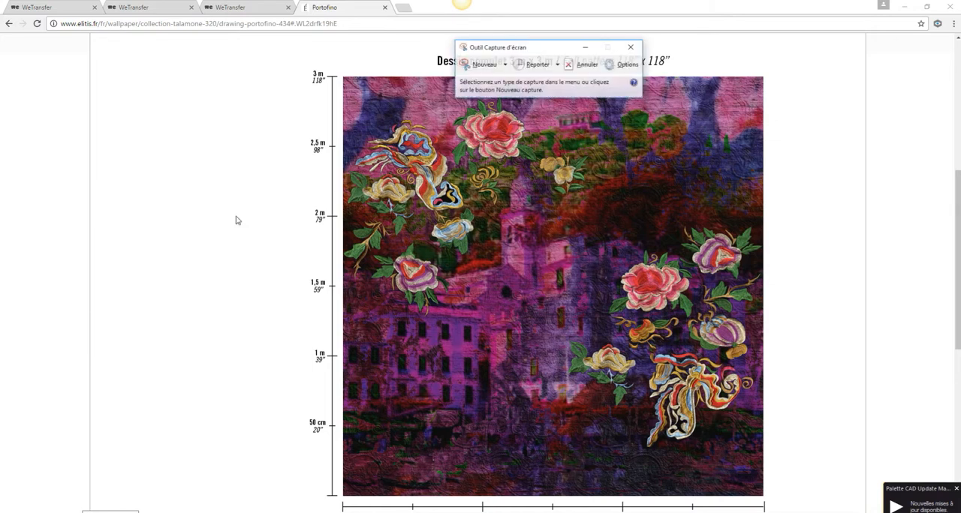
click(482, 65)
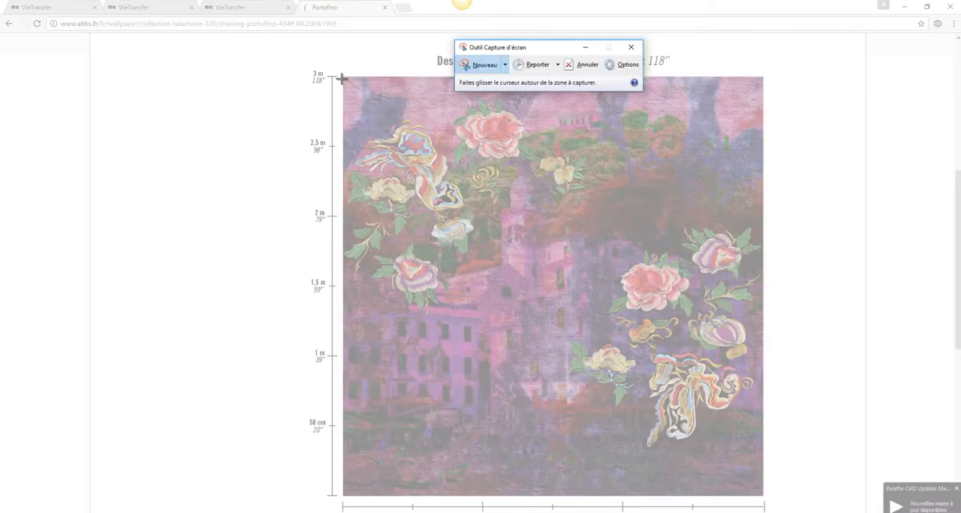
drag(344, 77, 763, 496)
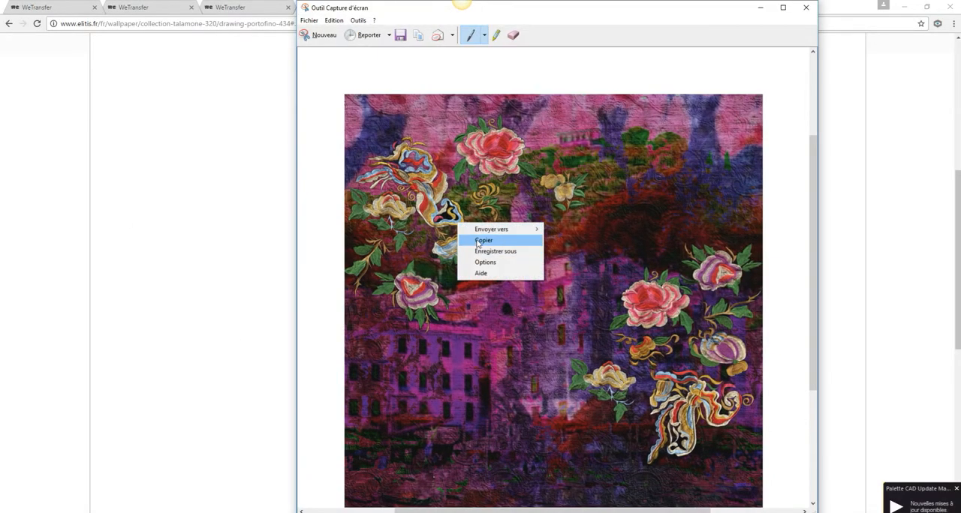
click(483, 240)
Step: Switch to Palette CAD and start a new material in the papier peint folder of Personnels Matériaux in the materials catalogue
click(462, 0)
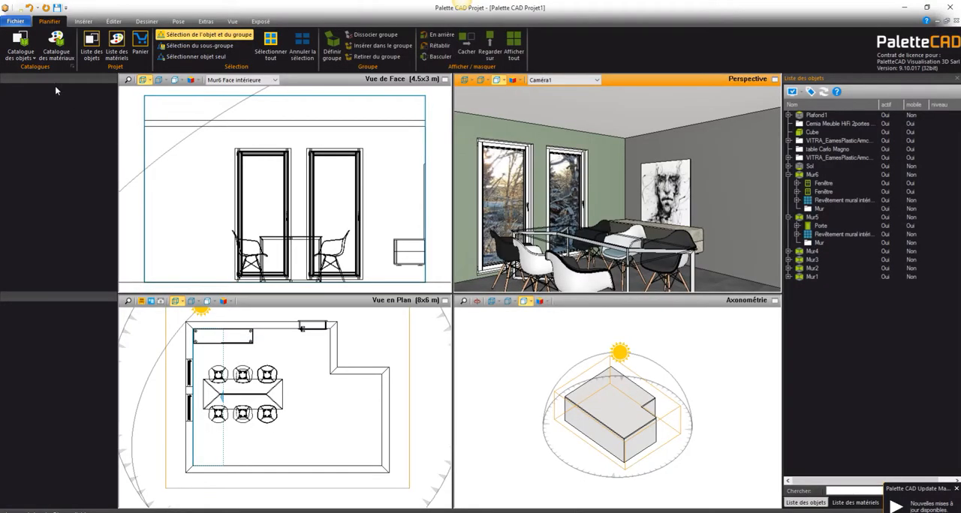
click(56, 47)
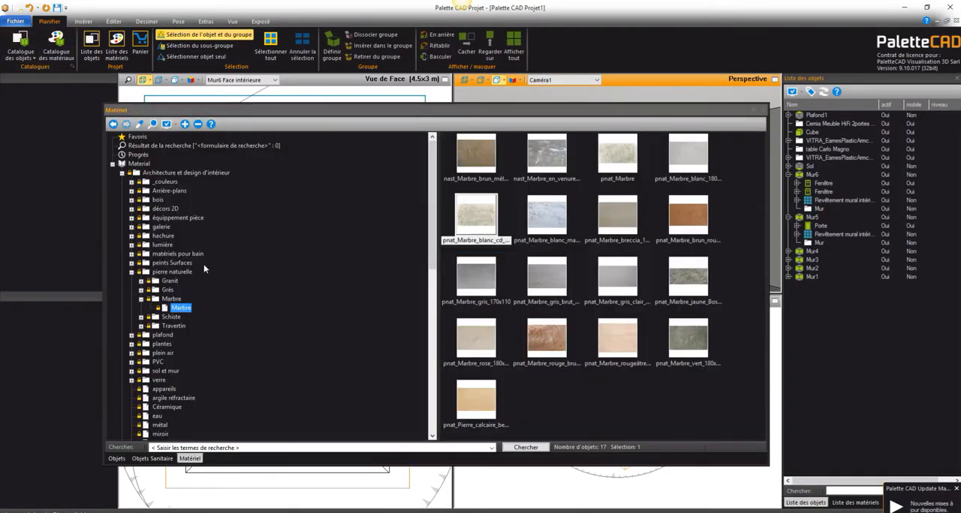
click(122, 173)
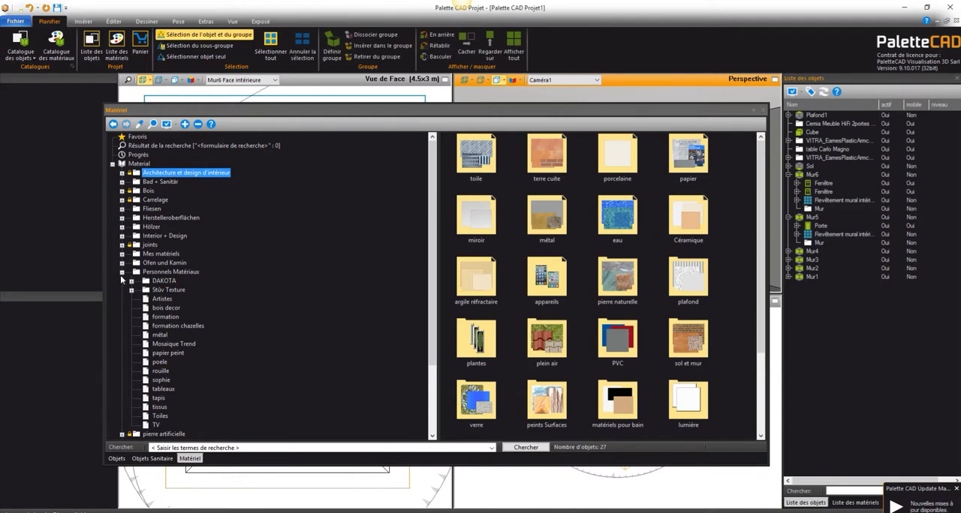
click(123, 273)
click(175, 271)
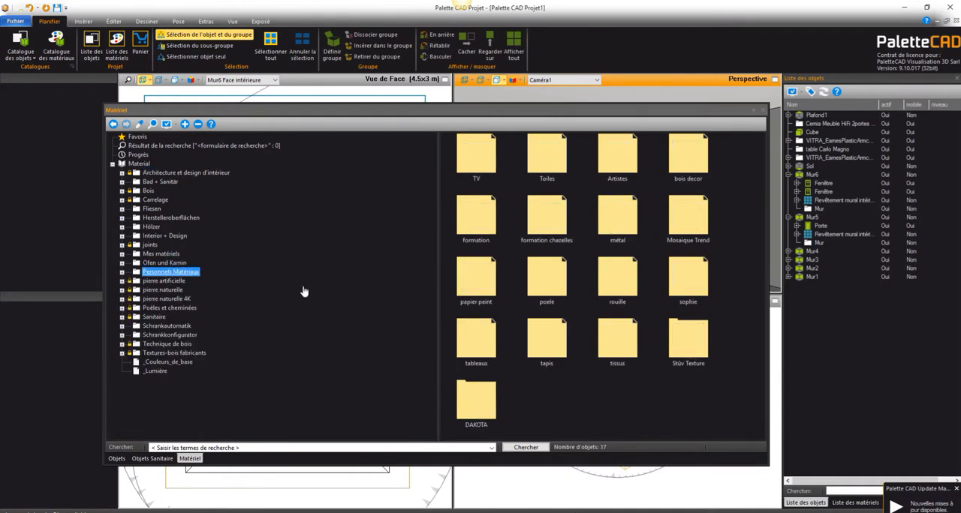
click(485, 283)
double_click(484, 284)
right_click(466, 199)
click(495, 209)
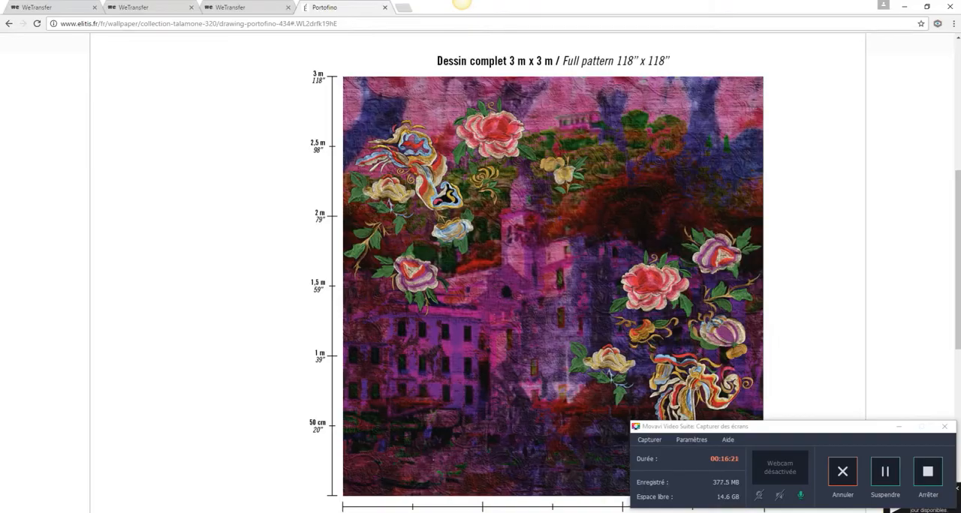
Step: Check the design name on the Élitis page, name the new material portofino, and use the clipboard image as its texture
scroll(405, 289, up, 5)
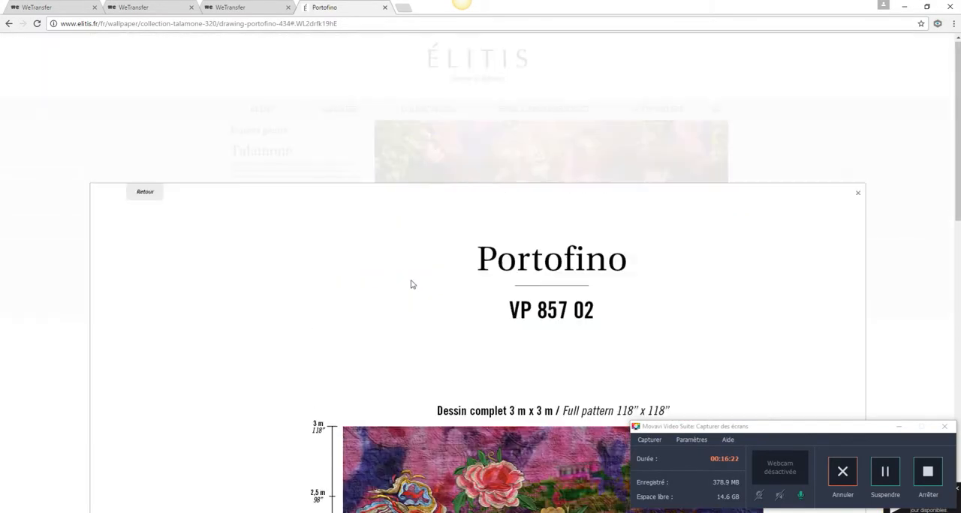
scroll(412, 284, down, 7)
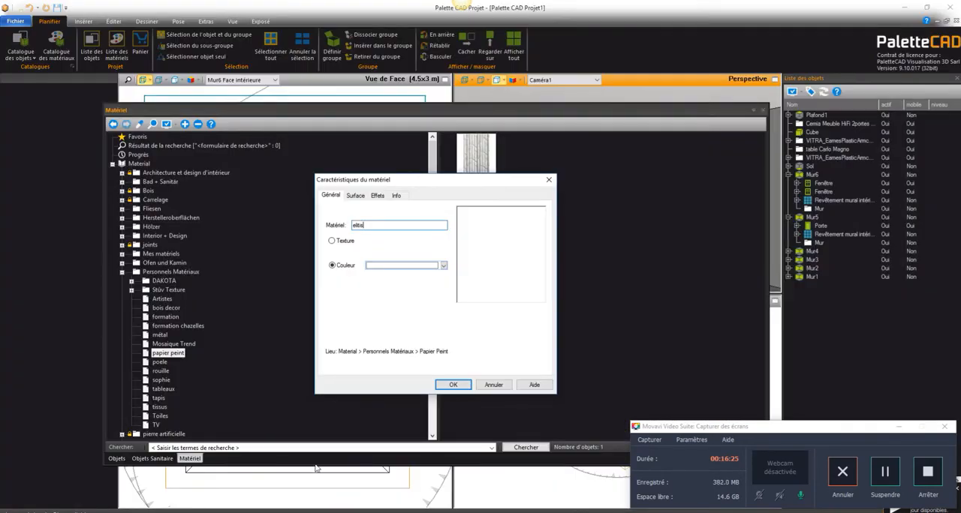
drag(365, 225, 326, 220)
text(portofino)
click(332, 241)
click(392, 253)
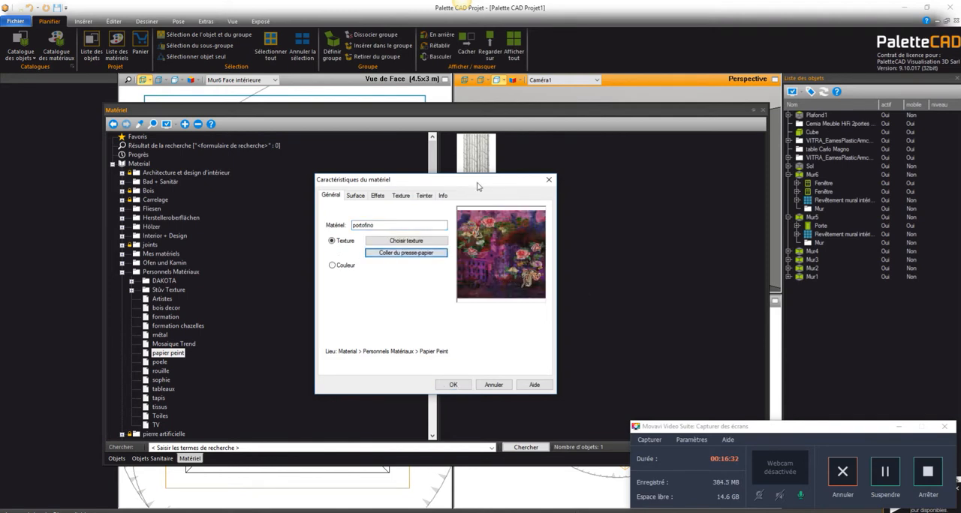
Step: Release the texture's aspect ratio, set its width and height to 300 cm, and save the portofino material
click(400, 195)
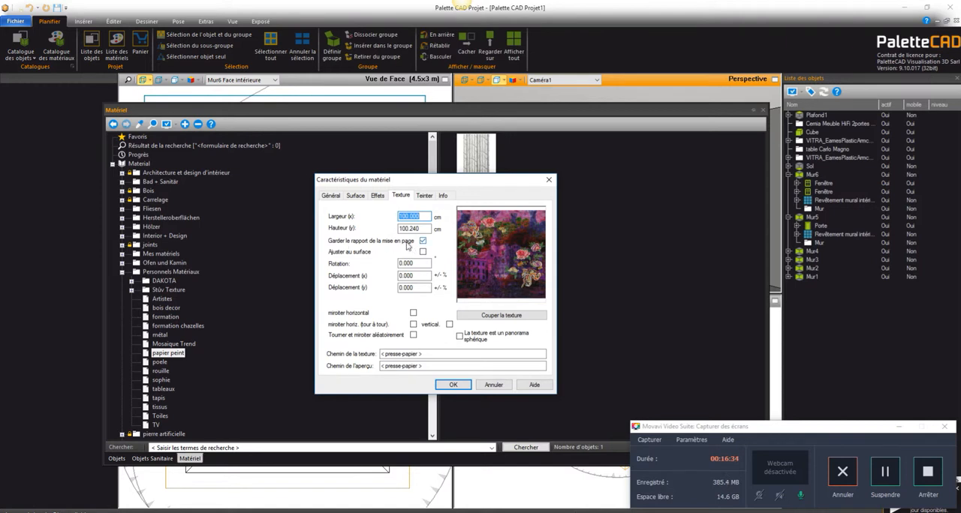
click(423, 241)
click(424, 216)
text(300)
key(Tab)
text(300)
key(Tab)
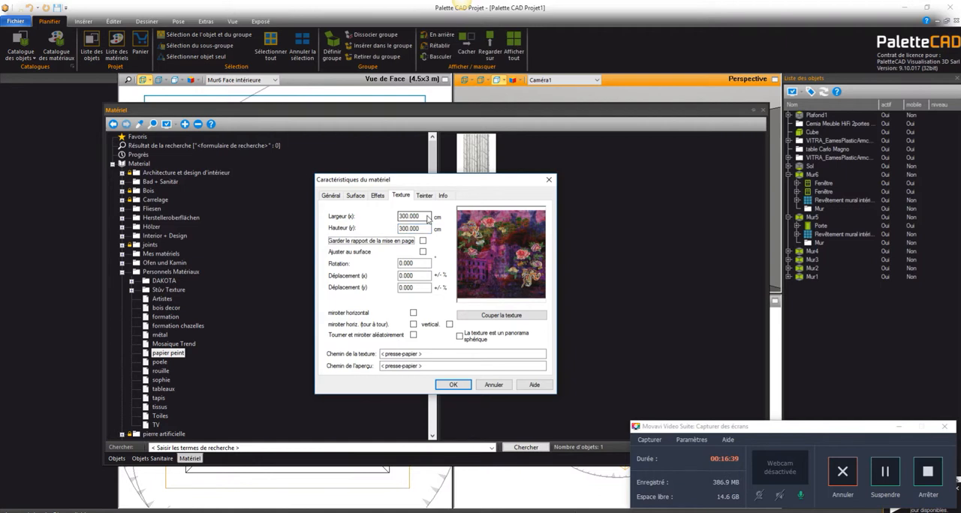
click(453, 385)
right_click(510, 247)
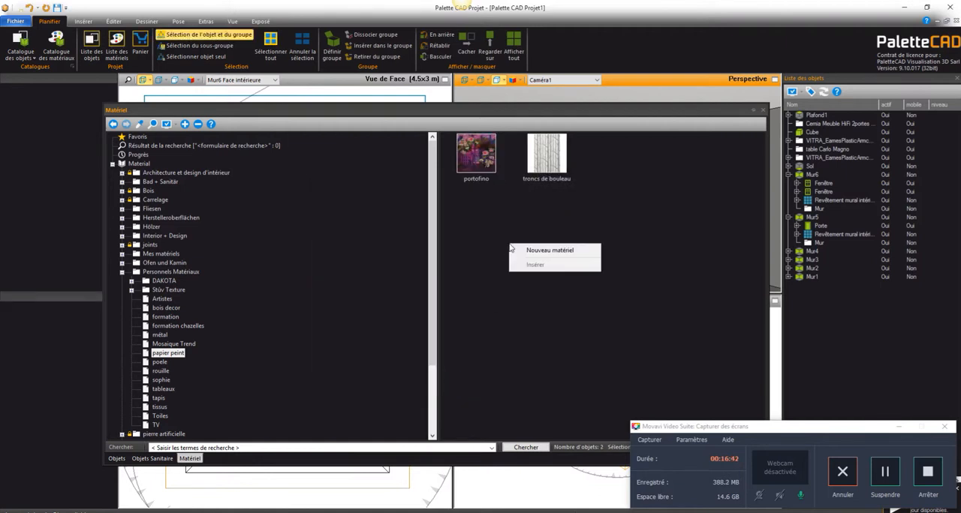
click(488, 210)
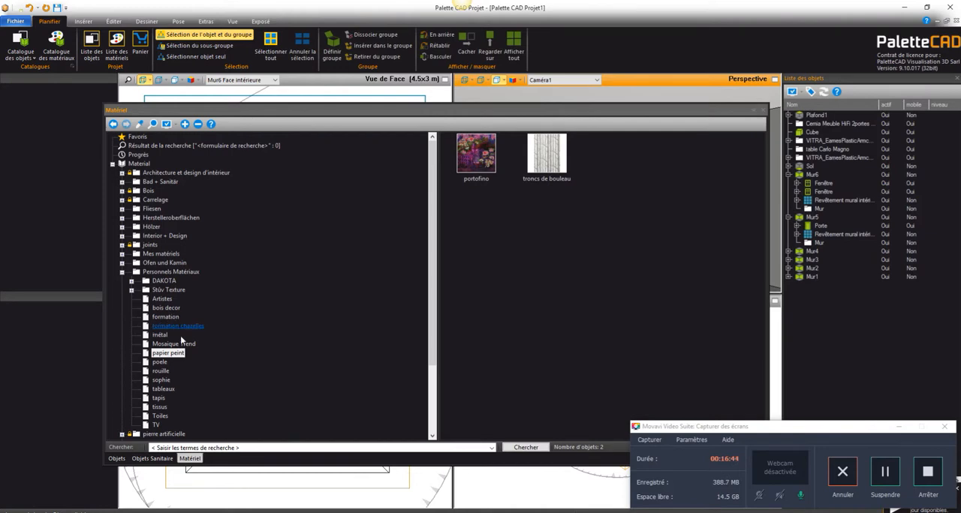
Step: Switch to the web browser and examine the Portofino strip layout and roll details below the full pattern
key(alt+Tab)
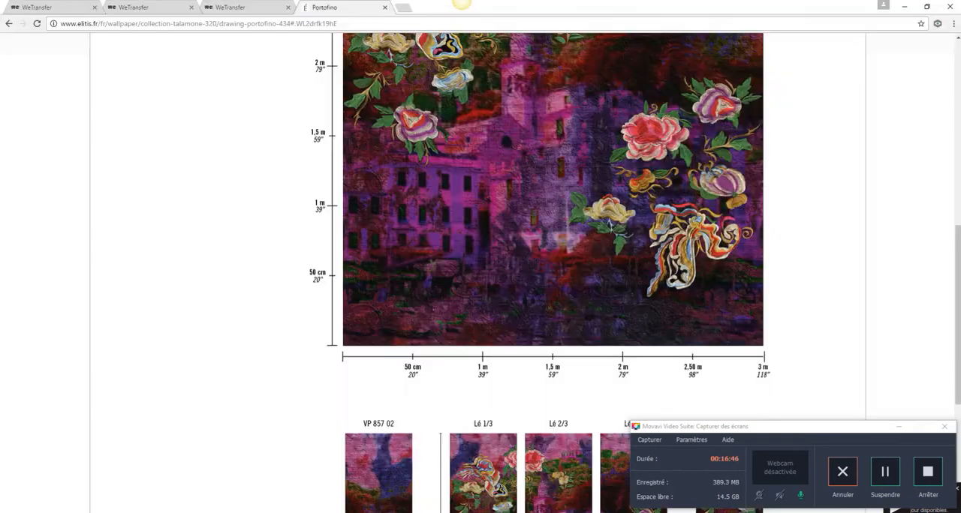
scroll(332, 456, down, 1)
scroll(332, 455, down, 3)
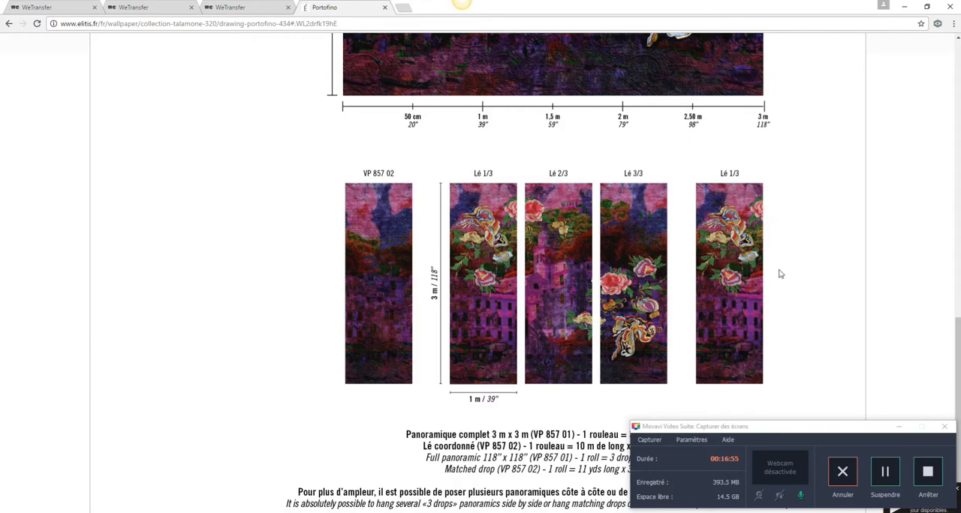
scroll(779, 274, up, 4)
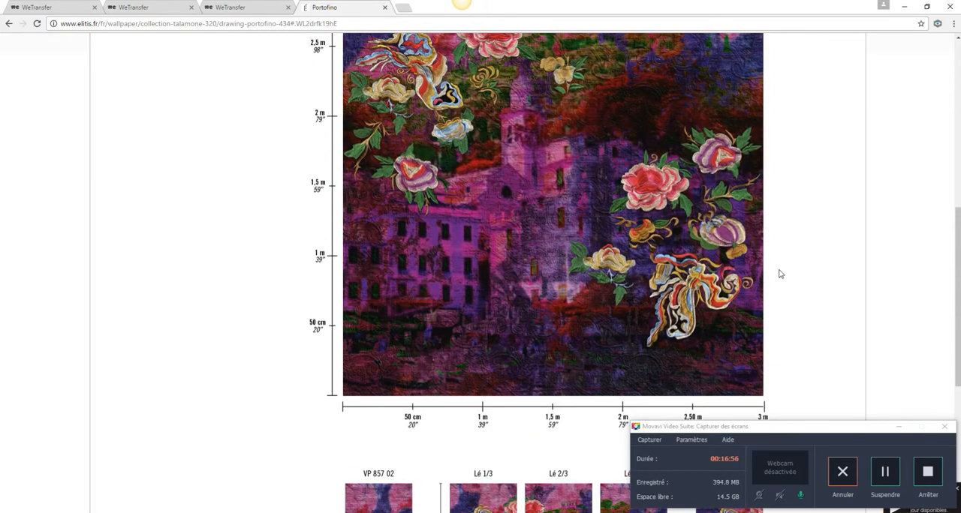
scroll(778, 279, down, 1)
scroll(777, 279, up, 7)
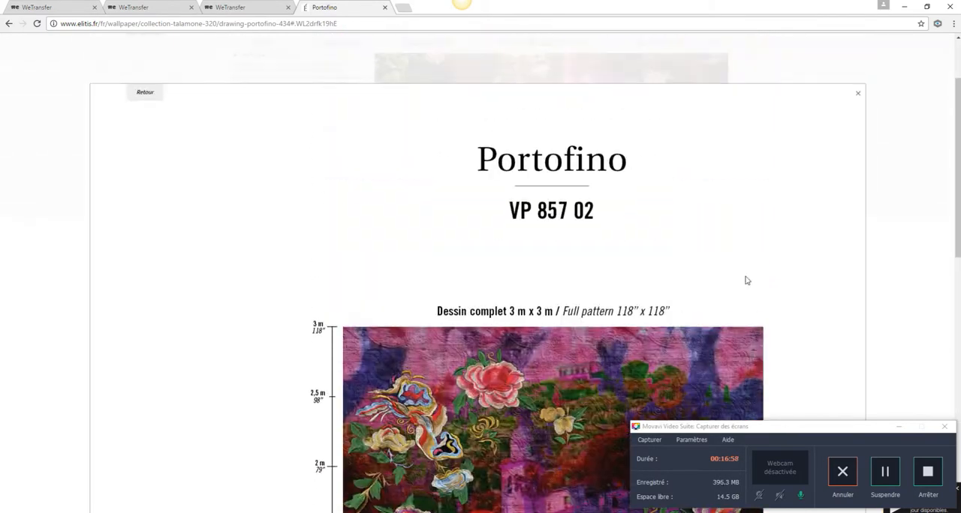
Step: Close the Portofino reference sheet and browse the designs in the Papier peint collection
click(857, 193)
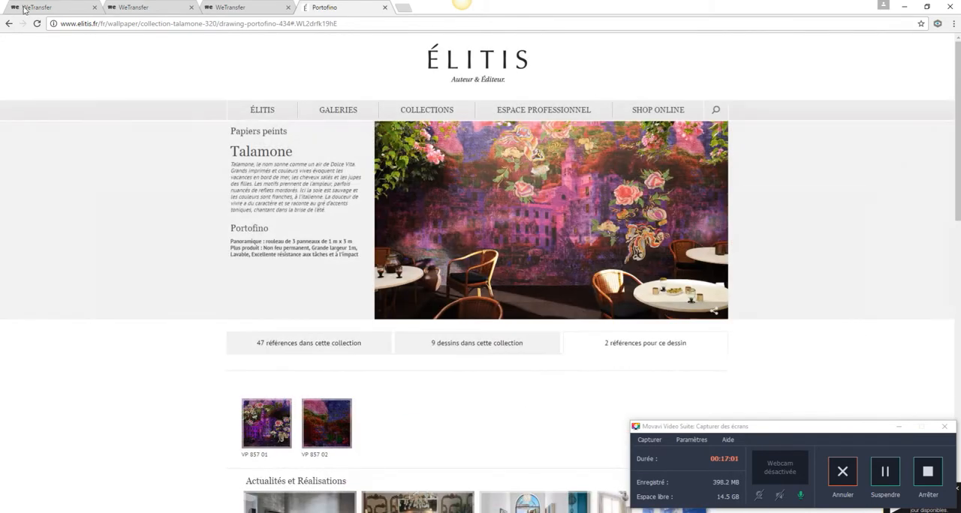
click(428, 116)
click(430, 121)
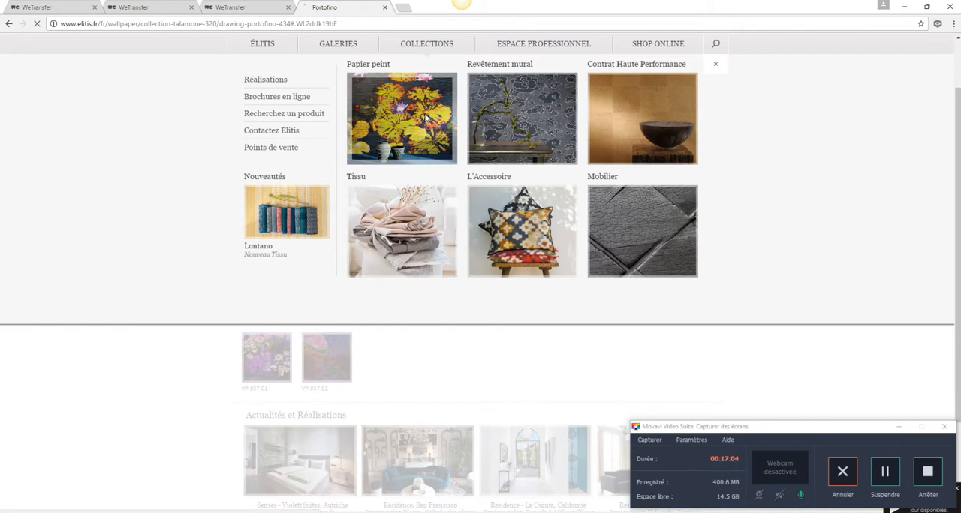
scroll(542, 272, down, 6)
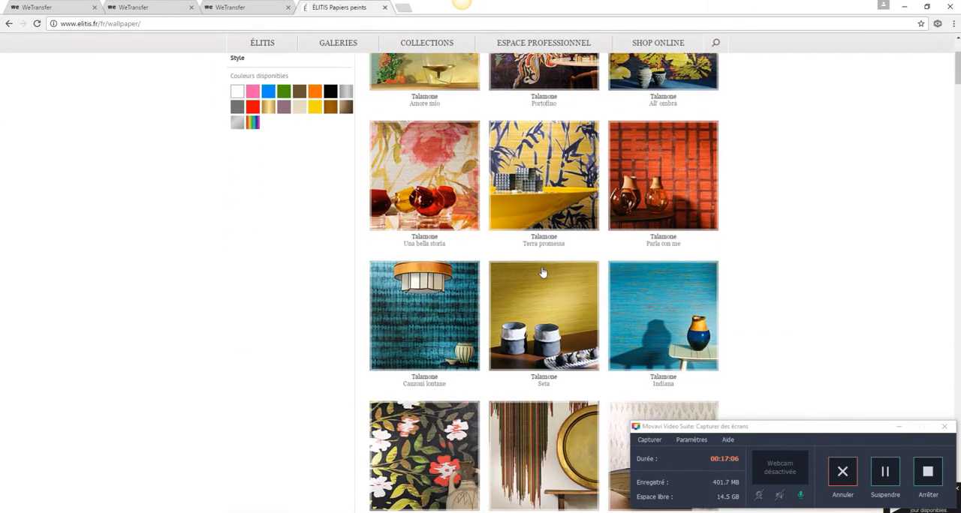
scroll(543, 272, down, 2)
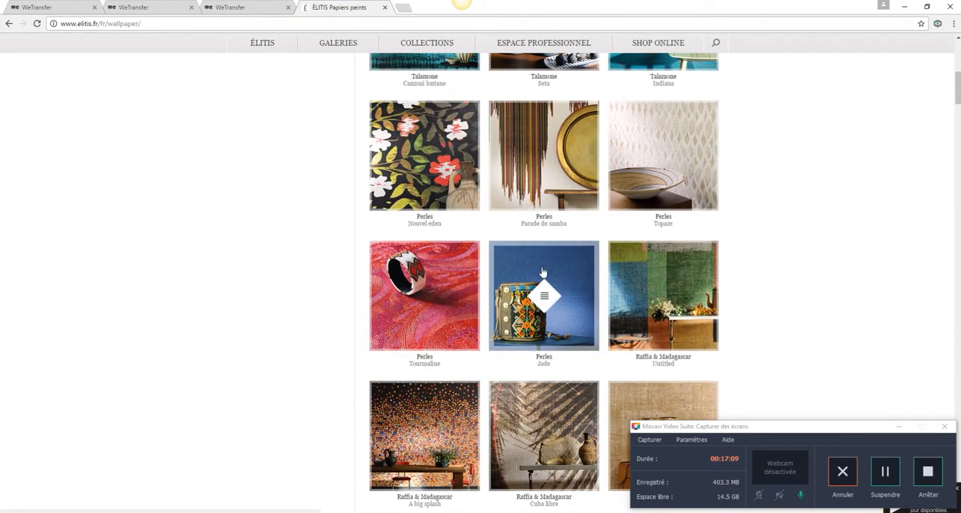
scroll(543, 271, down, 1)
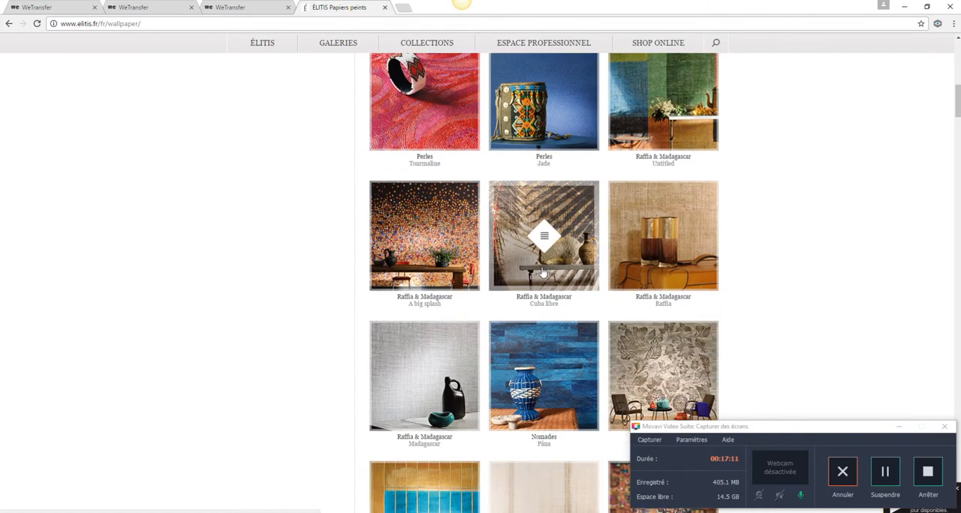
scroll(543, 272, down, 2)
scroll(543, 272, down, 3)
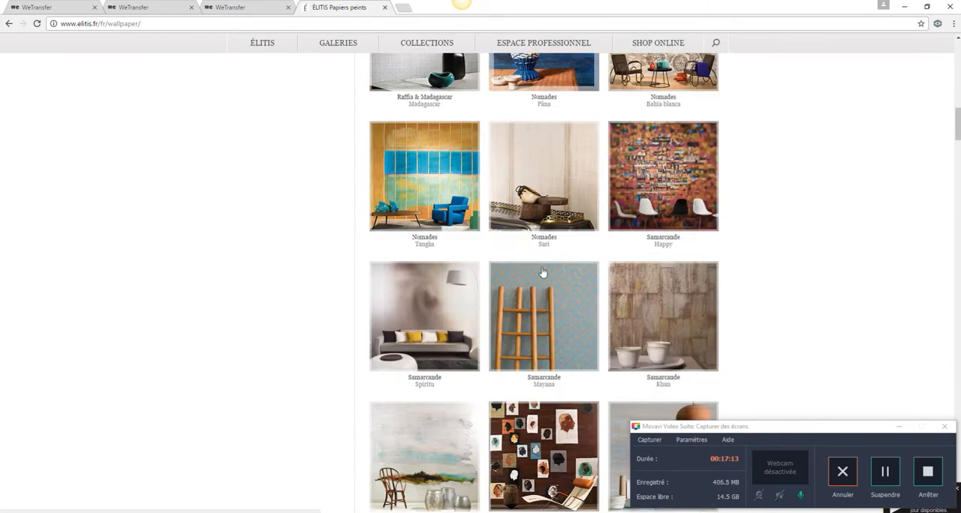
scroll(542, 272, down, 6)
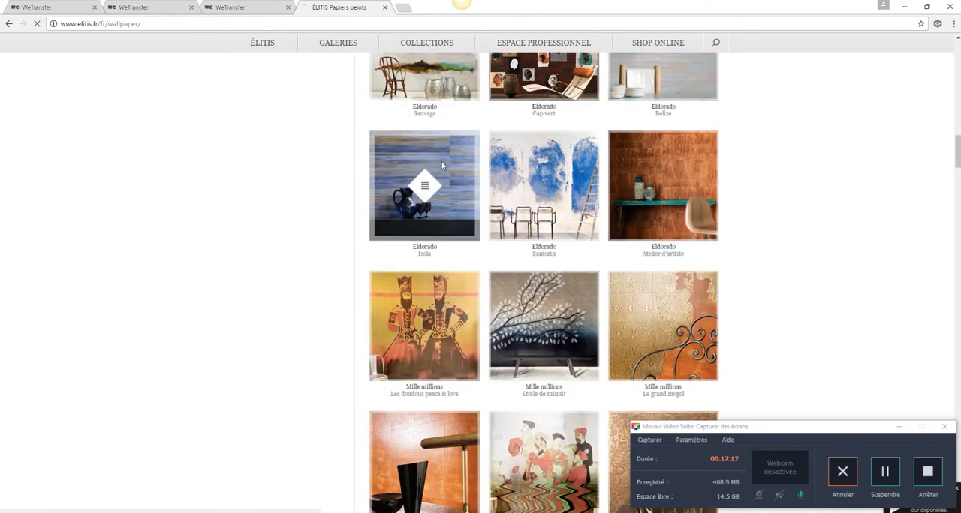
Step: Open the Isola design of the Eldorado collection and display the sheet for reference VP 885 18
click(442, 165)
scroll(535, 320, down, 2)
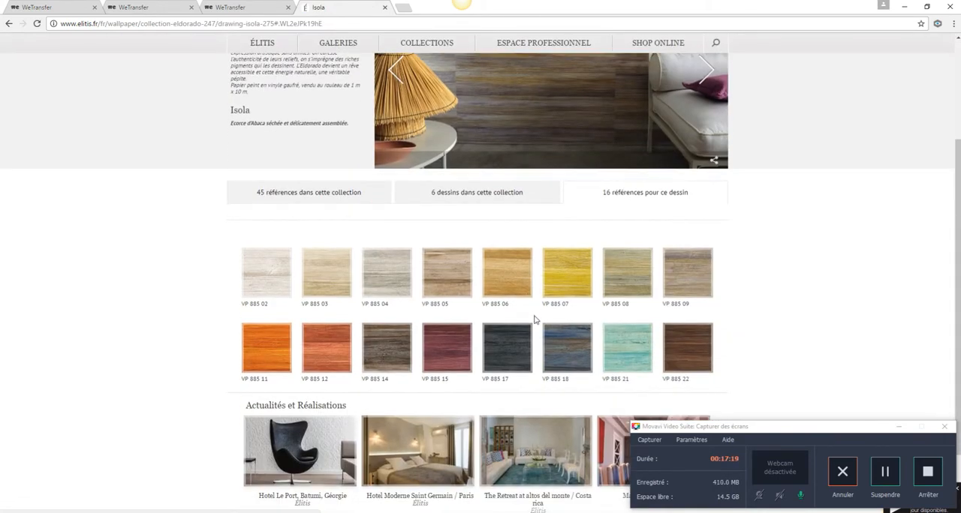
click(570, 347)
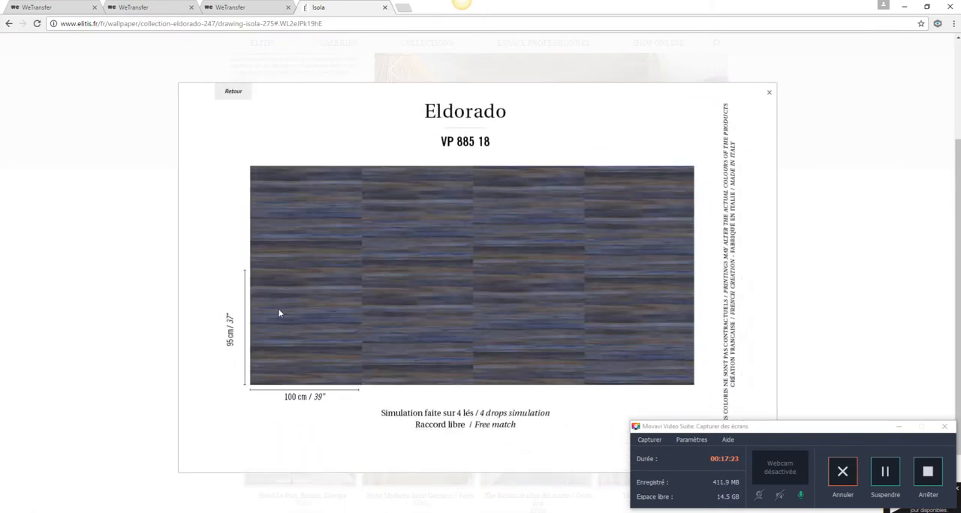
Step: Capture the full four-drop VP 885 18 pattern with Outil Capture d'écran and copy the capture to the clipboard
click(267, 512)
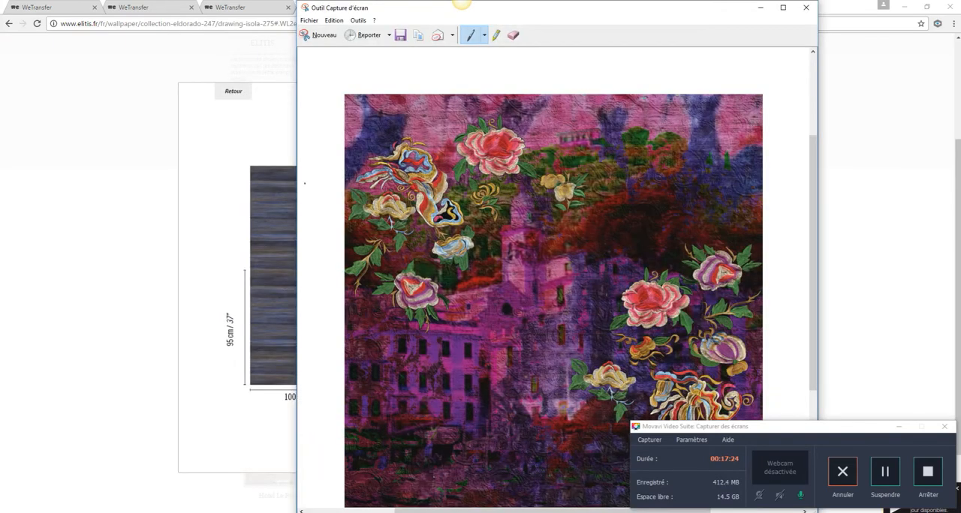
click(322, 35)
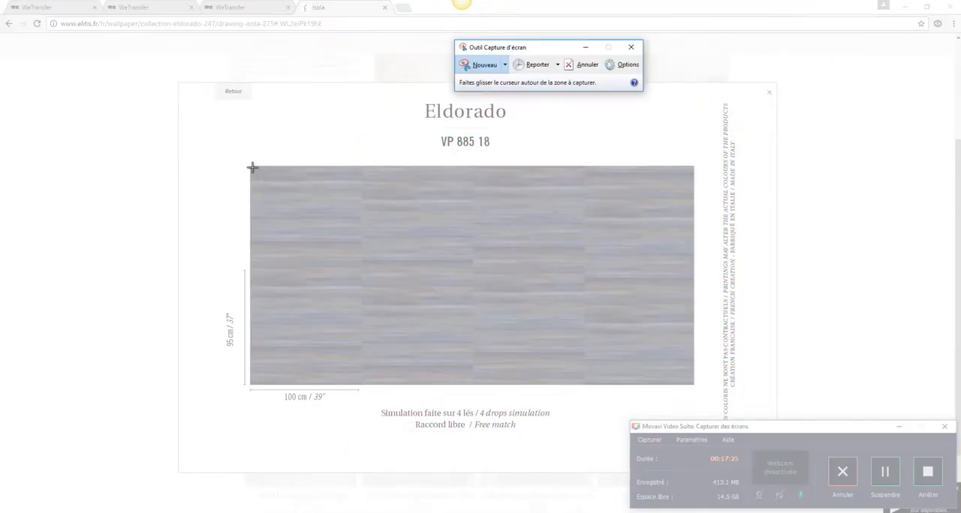
drag(251, 167, 692, 387)
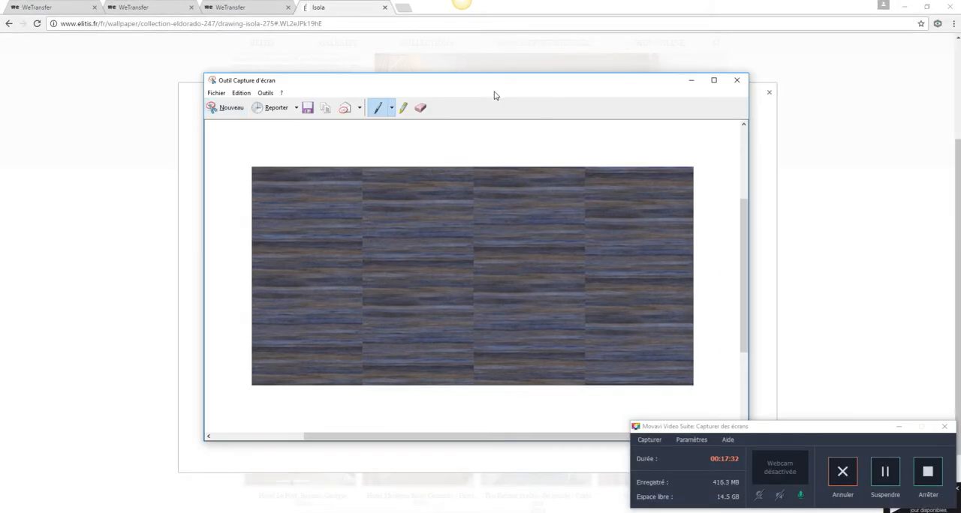
right_click(477, 222)
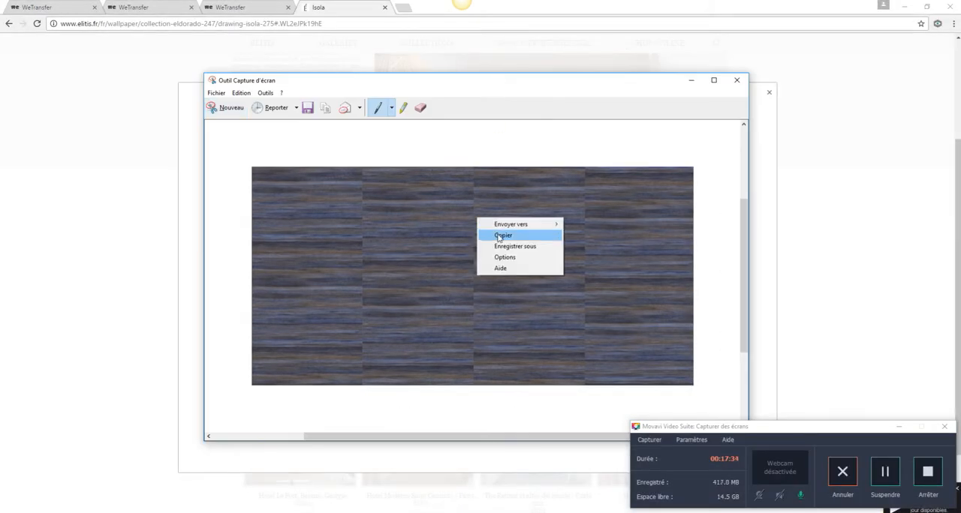
click(495, 235)
click(691, 80)
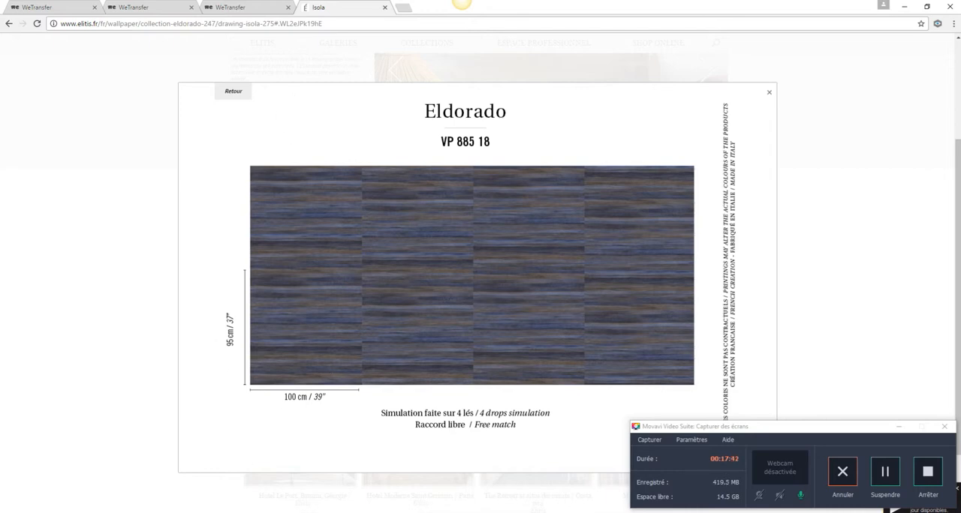
Step: Switch to Palette CAD and create a material named eldorado bleu in the papier peint folder, using the clipboard image as its texture
key(alt+Tab)
right_click(467, 266)
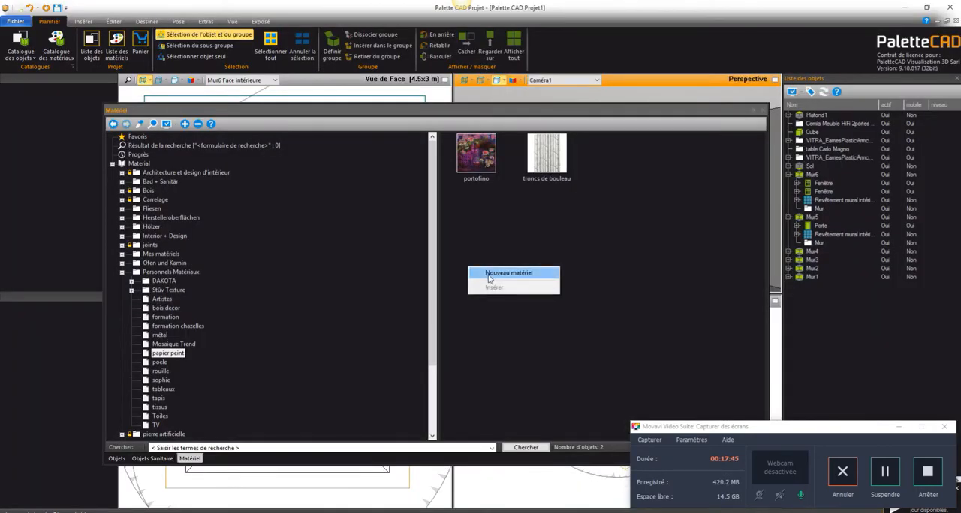
click(489, 275)
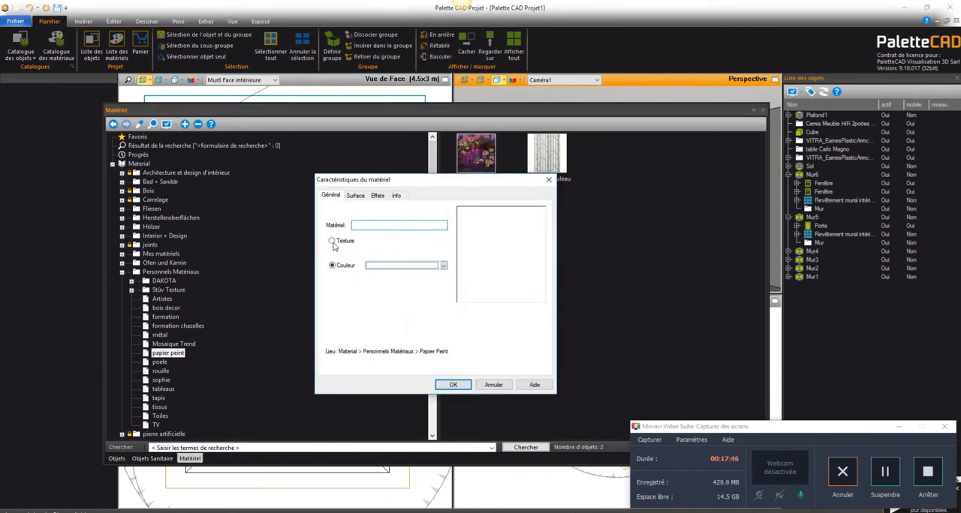
click(380, 255)
click(379, 225)
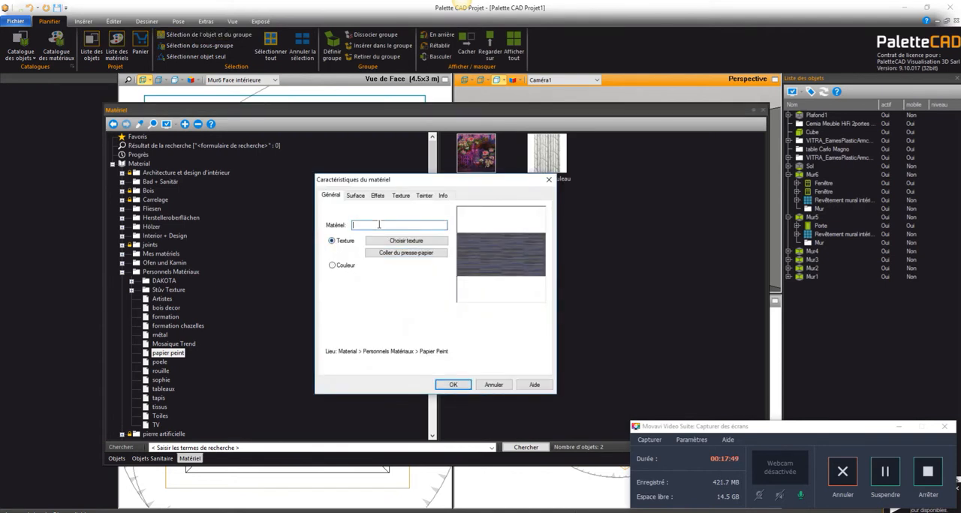
text(eldorado bleu)
Step: Release the texture's aspect ratio, set its width to 400 cm and height to 190 cm, and save the eldorado bleu material
click(401, 197)
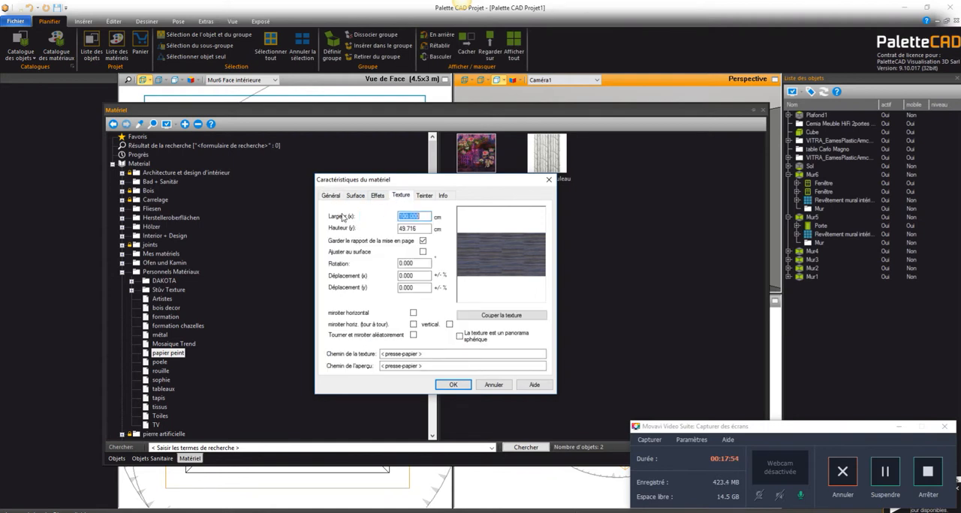
click(425, 242)
click(424, 242)
double_click(425, 217)
text(4)
double_click(419, 228)
text(95*2)
key(Tab)
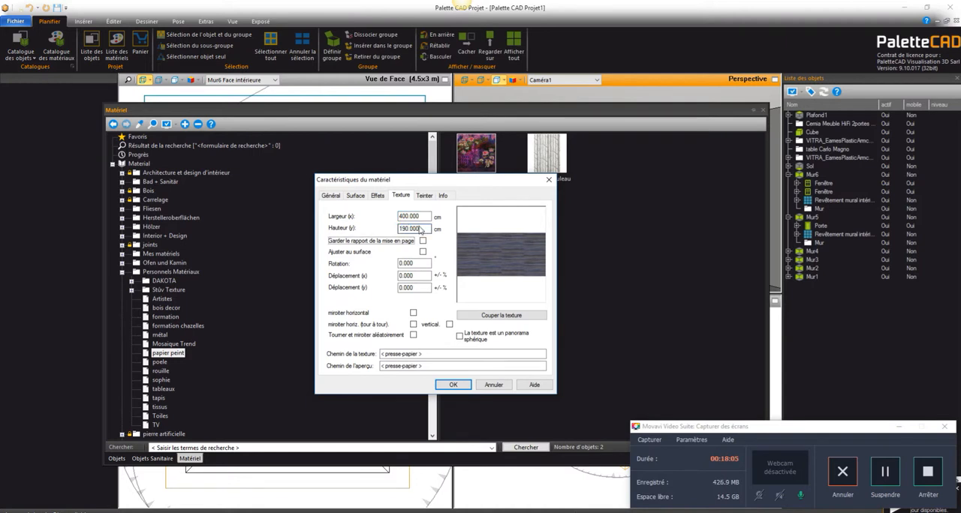
click(456, 386)
Step: Apply eldorado bleu to the wall behind the portrait in the perspective view, and replace it with the portofino material from the catalogue
drag(542, 111, 277, 92)
drag(214, 129, 719, 237)
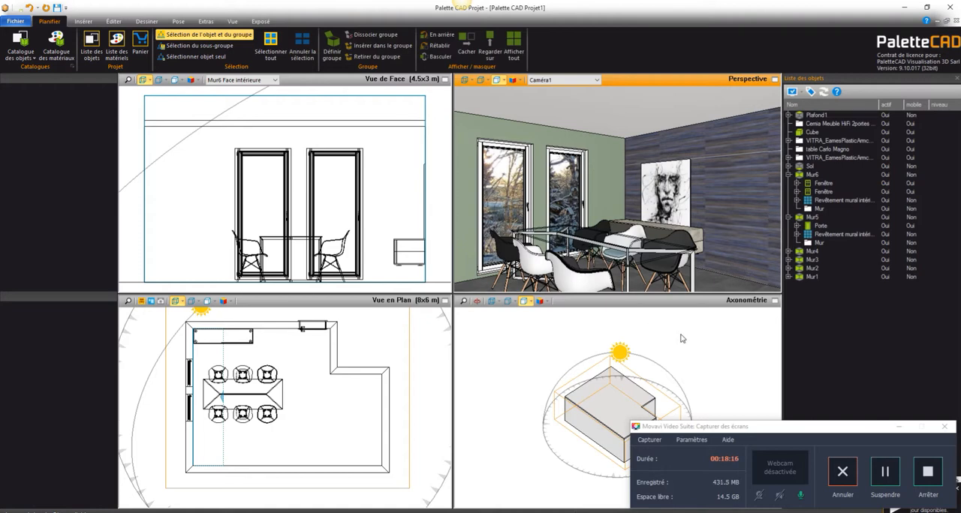
click(56, 45)
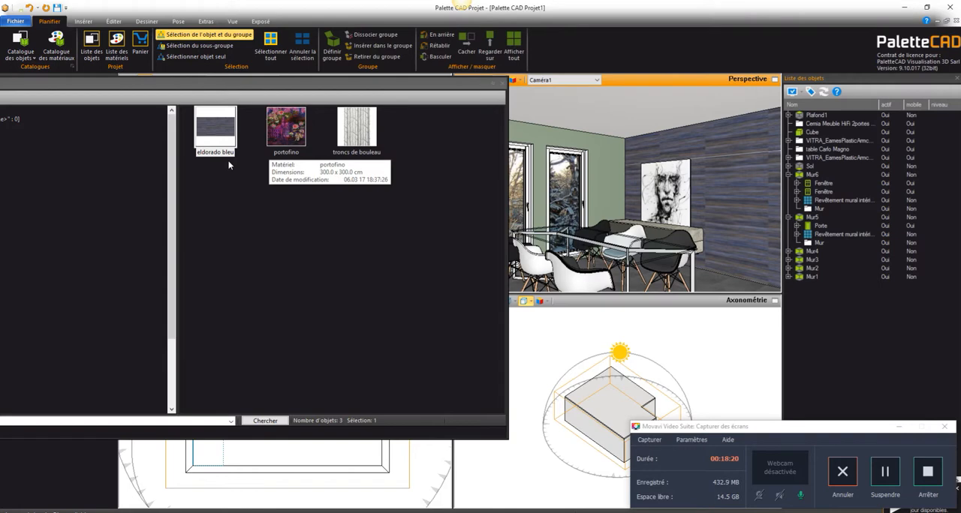
drag(286, 127, 749, 246)
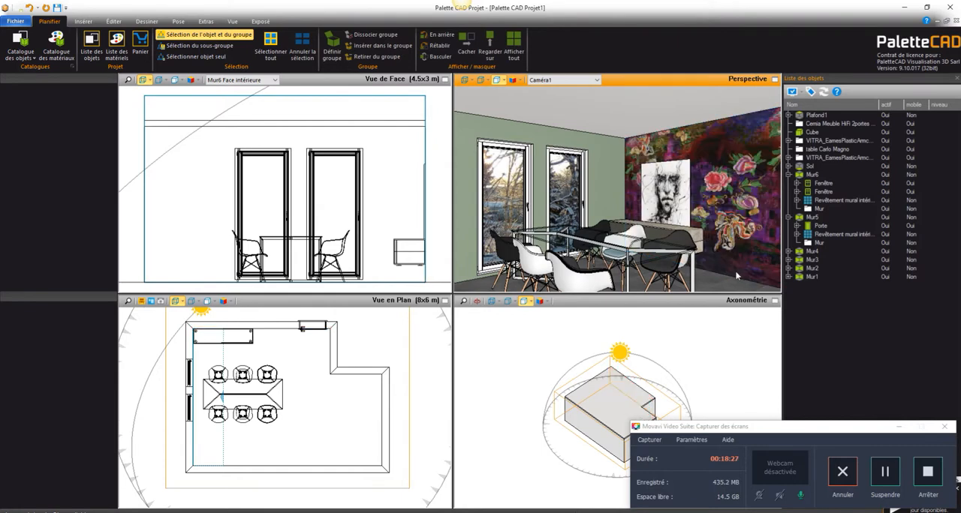